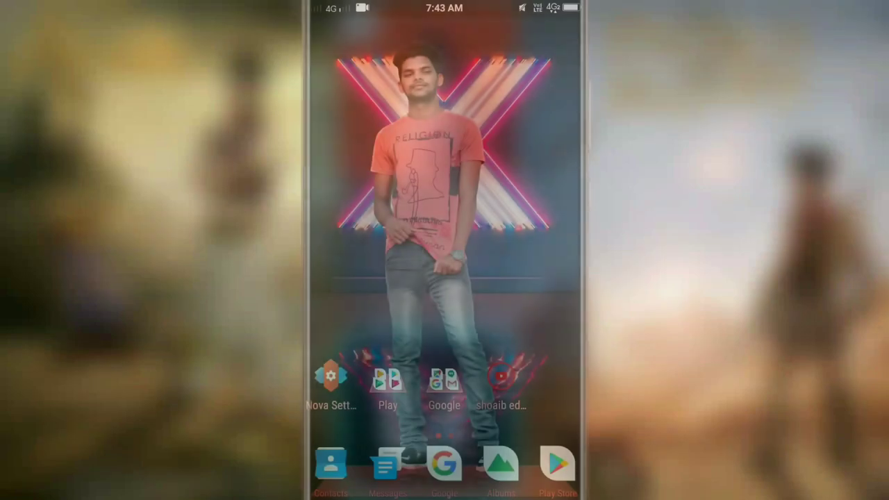
# Open the app list and search for Autodesk SketchBook to launch it
pyautogui.click(445, 463)
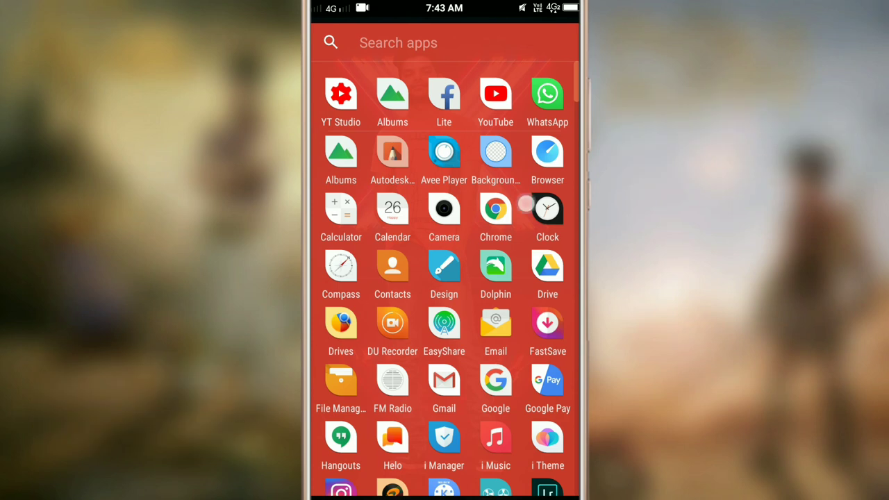
pyautogui.moveTo(445, 123); pyautogui.dragTo(445, 137)
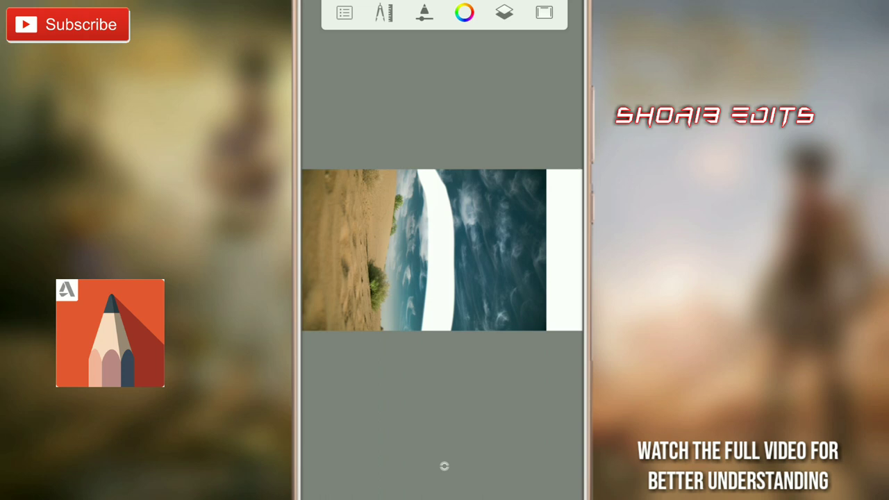
# Start a new 720×1280 custom sketch, discarding the current one
pyautogui.moveTo(524, 253); pyautogui.dragTo(507, 307)
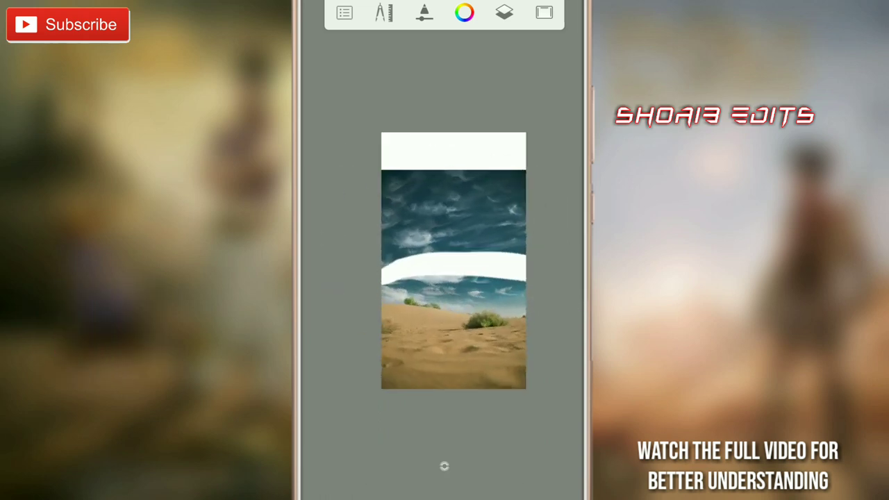
pyautogui.click(345, 13)
pyautogui.click(398, 234)
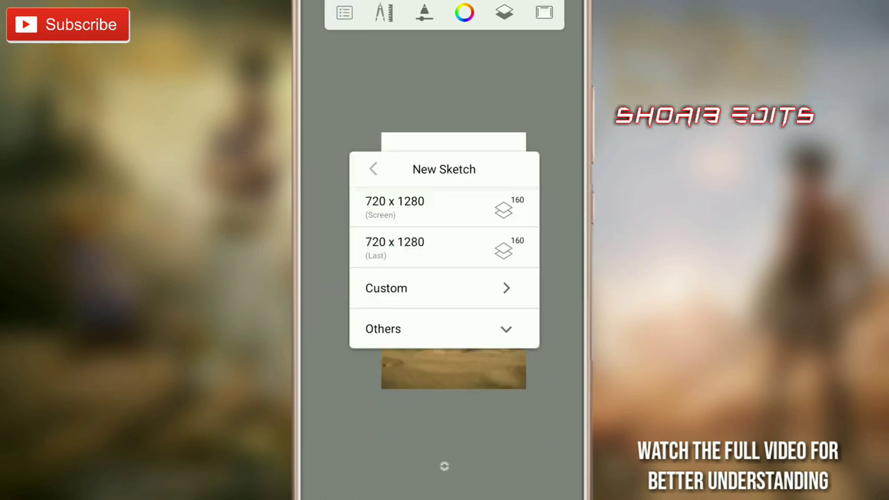
pyautogui.click(417, 288)
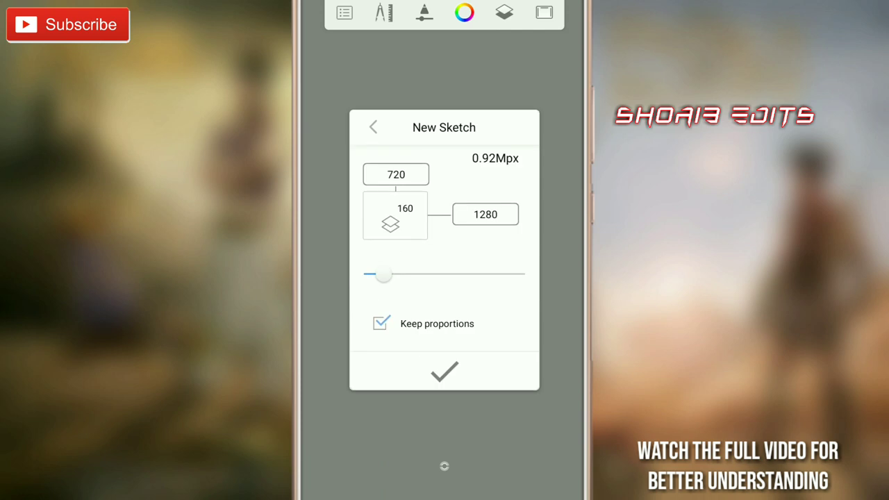
pyautogui.click(445, 372)
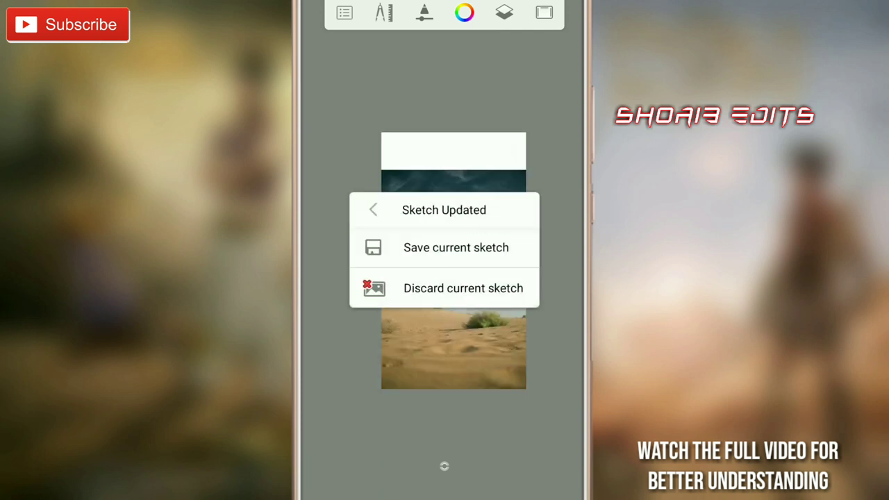
pyautogui.click(475, 285)
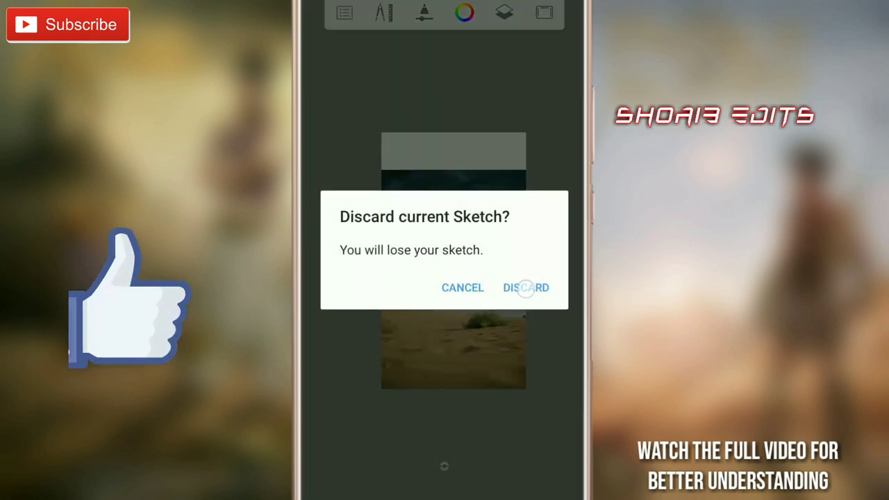
pyautogui.click(526, 289)
pyautogui.scroll(-2, 439, 235)
pyautogui.scroll(-1, 433, 245)
pyautogui.scroll(-1, 434, 245)
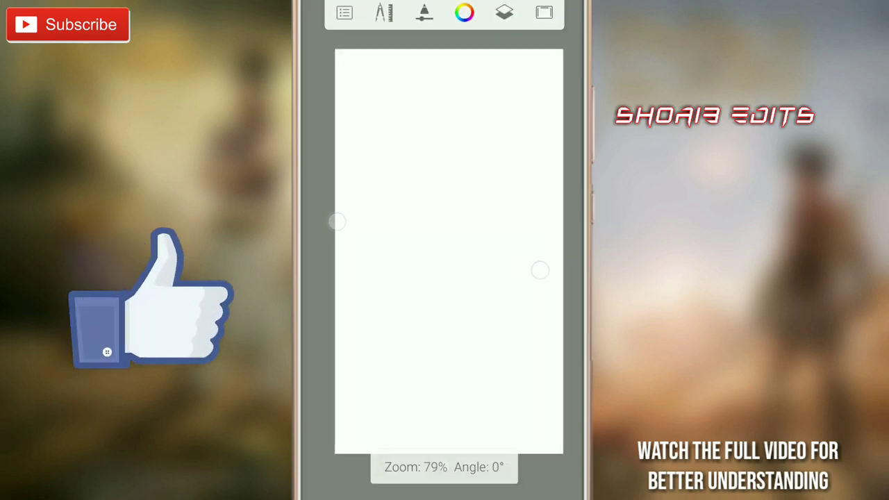
# Import the desert-sky photo from the Aladdin Stock album and place it slightly lower
pyautogui.click(384, 13)
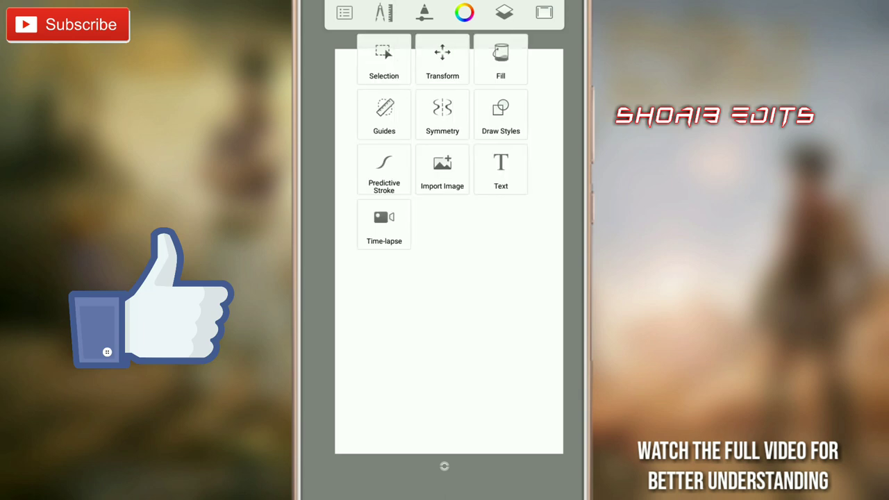
pyautogui.click(441, 170)
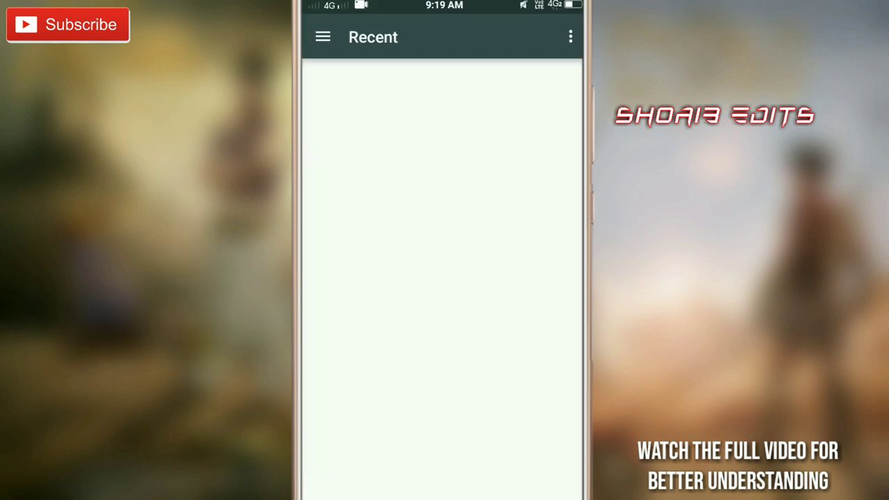
pyautogui.click(419, 472)
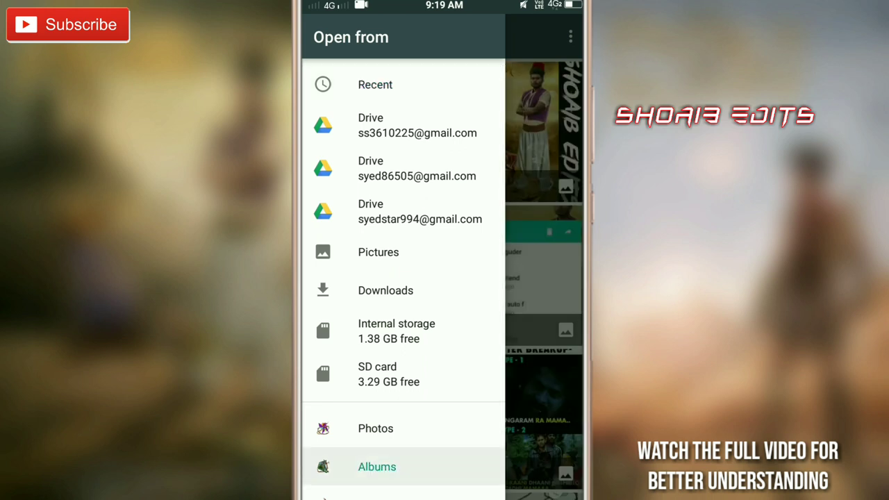
pyautogui.scroll(-5, 518, 292)
pyautogui.scroll(-3, 506, 219)
pyautogui.scroll(-3, 483, 302)
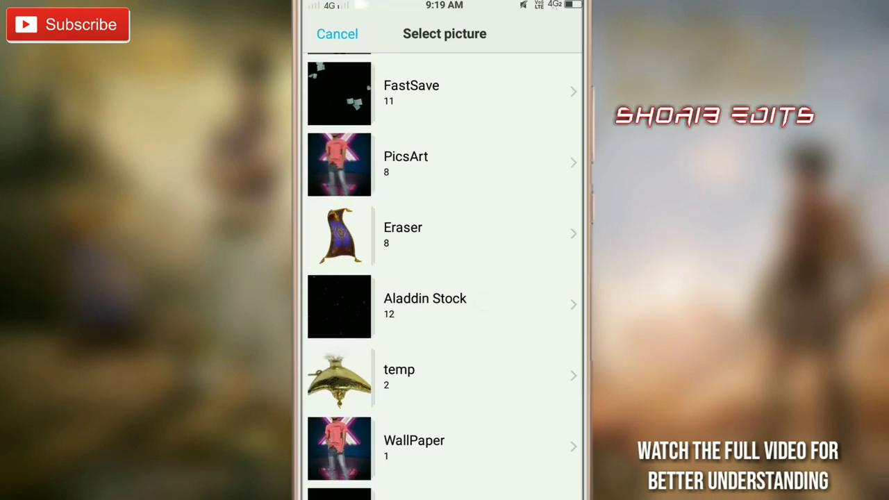
pyautogui.click(481, 303)
pyautogui.click(554, 152)
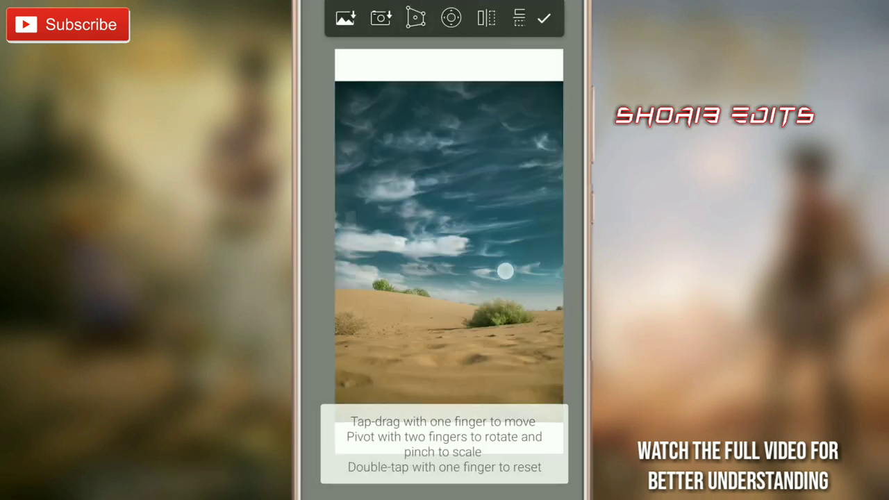
pyautogui.moveTo(505, 271)
pyautogui.mouseDown()
pyautogui.moveTo(502, 299)
pyautogui.moveTo(526, 309)
pyautogui.mouseUp()
pyautogui.click(544, 19)
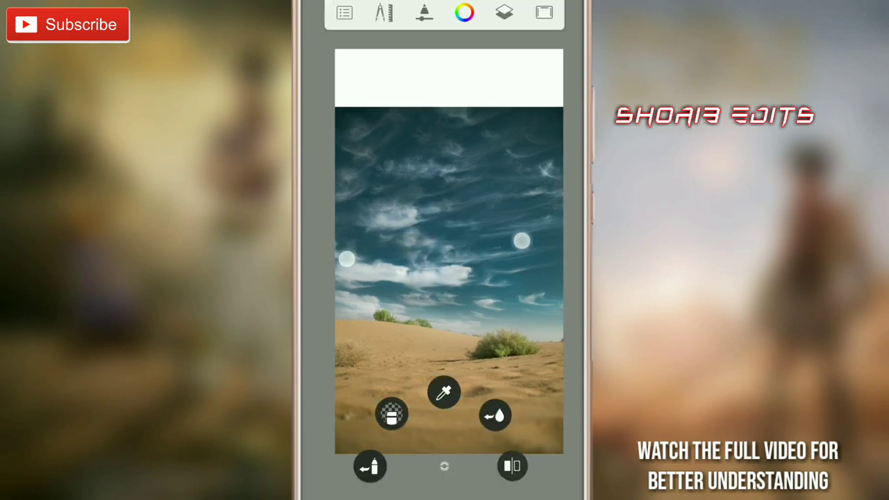
# Paint the sky area white
pyautogui.moveTo(520, 240)
pyautogui.mouseDown()
pyautogui.moveTo(345, 200)
pyautogui.moveTo(347, 287)
pyautogui.moveTo(487, 302)
pyautogui.mouseUp()
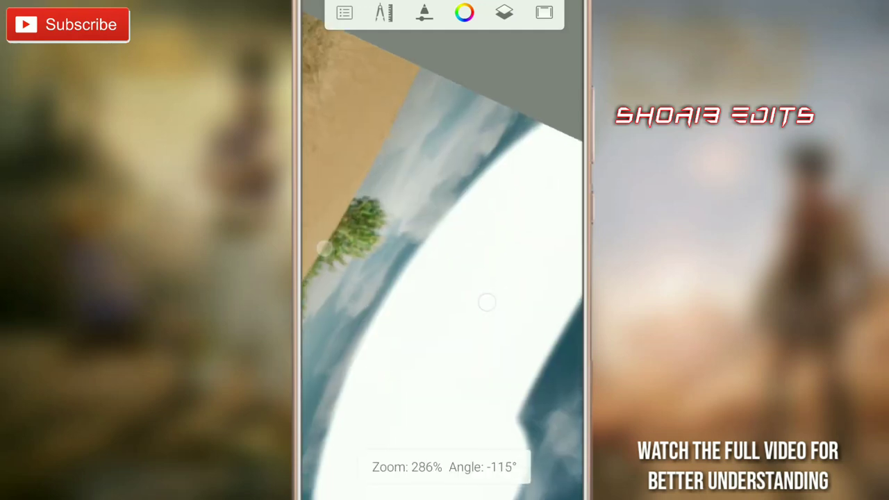
pyautogui.moveTo(437, 225); pyautogui.dragTo(339, 265)
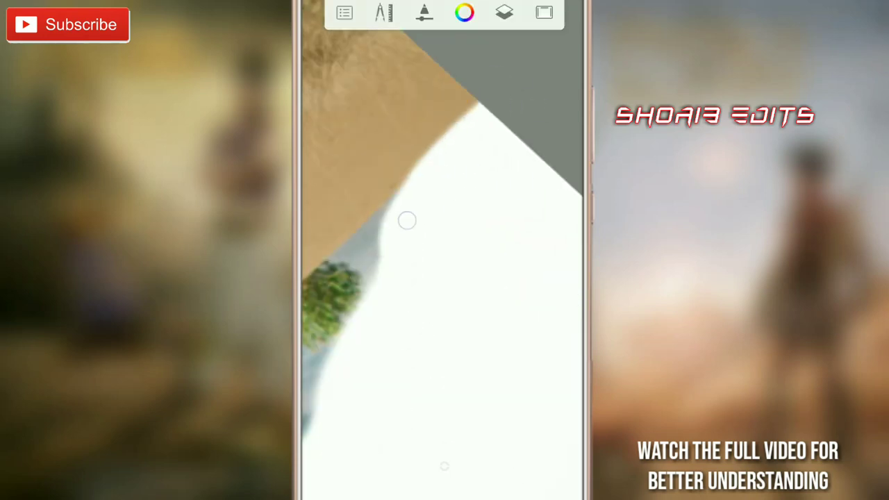
pyautogui.moveTo(407, 276)
pyautogui.mouseDown()
pyautogui.moveTo(432, 293)
pyautogui.moveTo(426, 384)
pyautogui.moveTo(495, 188)
pyautogui.moveTo(452, 270)
pyautogui.moveTo(411, 419)
pyautogui.mouseUp()
pyautogui.moveTo(437, 292)
pyautogui.mouseDown()
pyautogui.moveTo(445, 377)
pyautogui.moveTo(412, 391)
pyautogui.moveTo(347, 258)
pyautogui.mouseUp()
pyautogui.moveTo(444, 465); pyautogui.dragTo(430, 464)
pyautogui.moveTo(431, 417)
pyautogui.mouseDown()
pyautogui.moveTo(494, 266)
pyautogui.moveTo(395, 361)
pyautogui.moveTo(426, 230)
pyautogui.moveTo(483, 356)
pyautogui.moveTo(543, 141)
pyautogui.moveTo(344, 223)
pyautogui.moveTo(340, 214)
pyautogui.mouseUp()
pyautogui.click(444, 466)
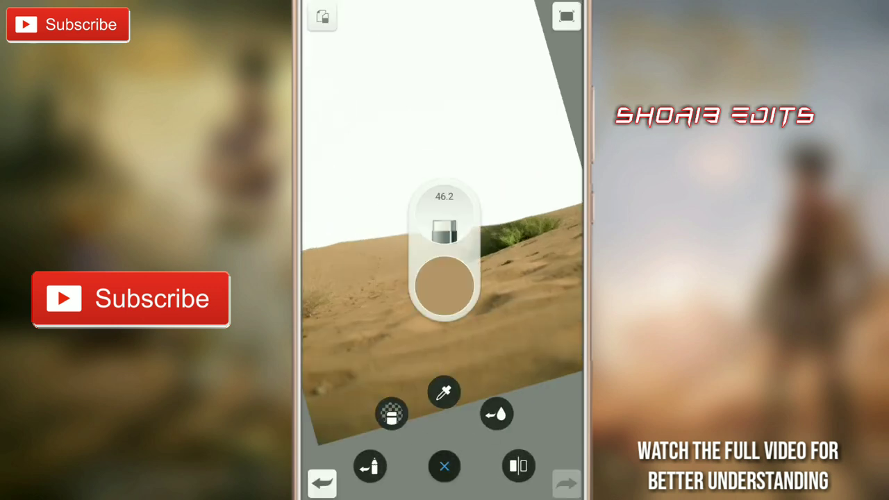
pyautogui.click(444, 284)
# Switch to the Hard Airbrush brush at about 92% opacity
pyautogui.click(445, 469)
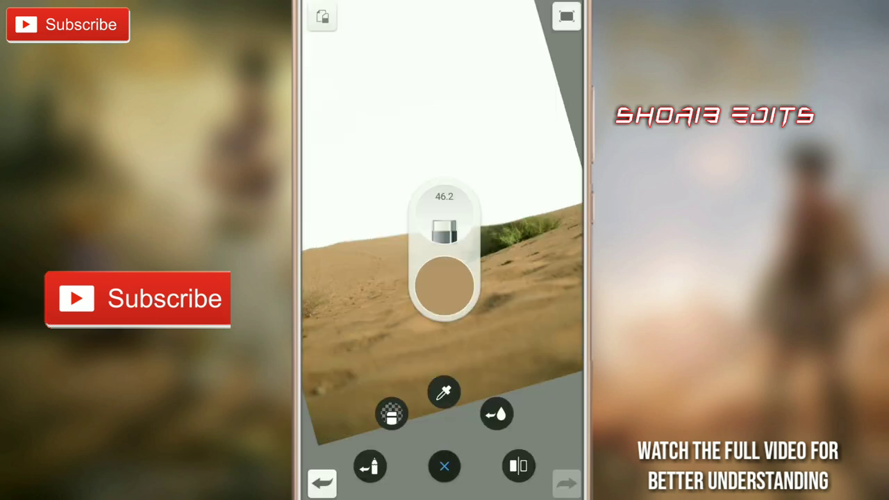
pyautogui.click(495, 413)
pyautogui.scroll(-5, 503, 278)
pyautogui.scroll(-5, 541, 343)
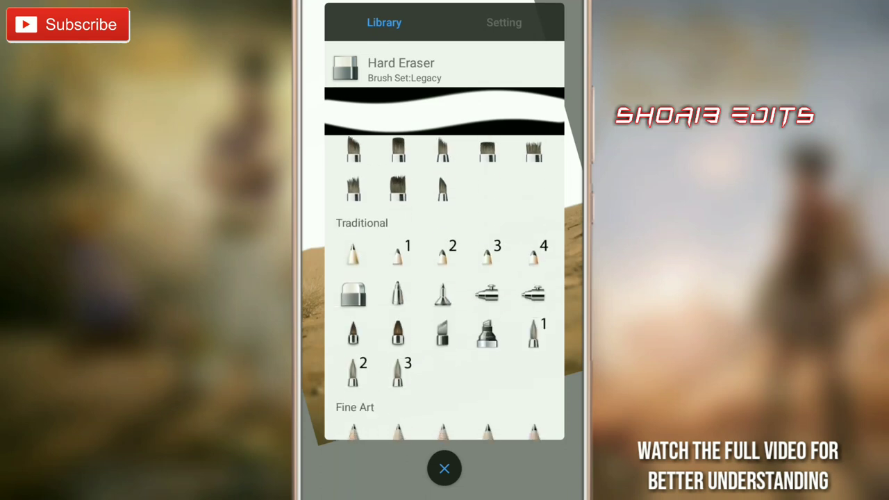
pyautogui.click(533, 293)
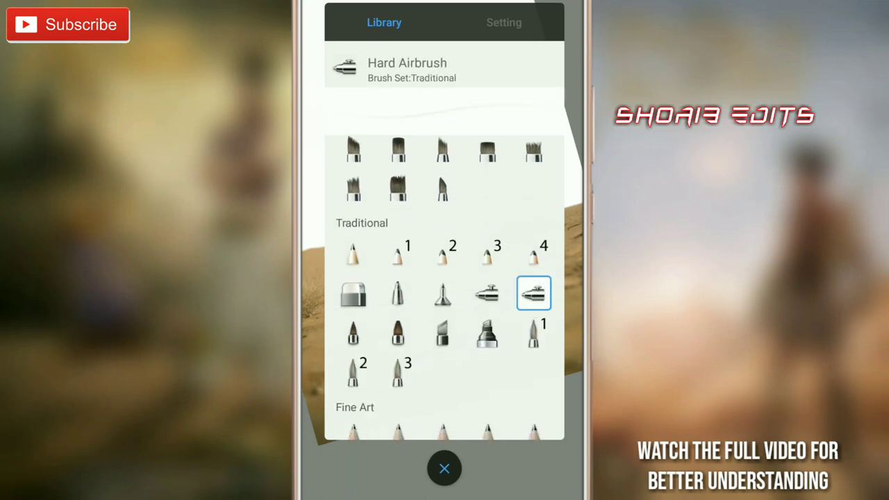
pyautogui.click(445, 469)
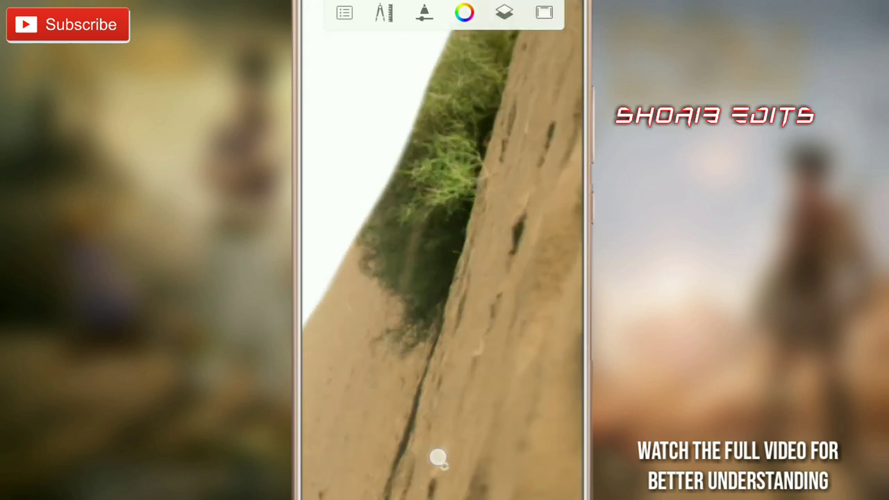
pyautogui.moveTo(445, 212); pyautogui.dragTo(465, 104)
# Airbrush over the green grass on the dune, leaving smooth sand
pyautogui.moveTo(423, 340); pyautogui.dragTo(457, 134)
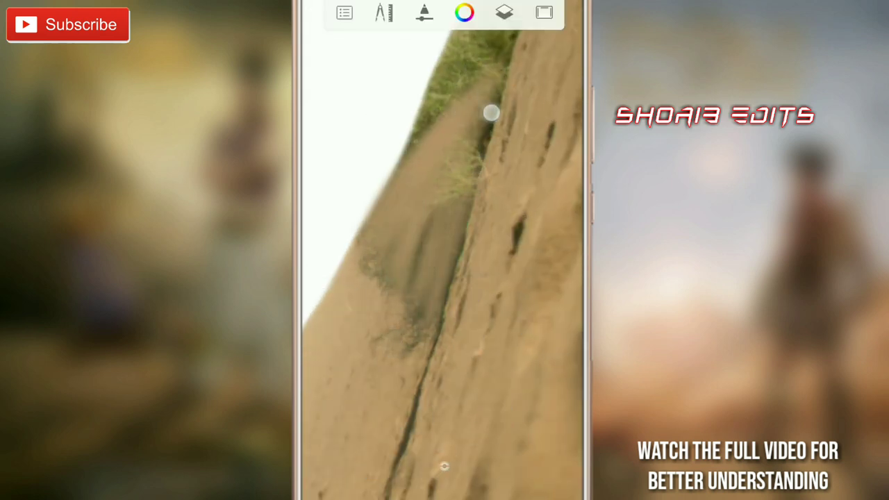
pyautogui.moveTo(451, 479); pyautogui.dragTo(491, 254)
pyautogui.click(444, 469)
pyautogui.click(434, 288)
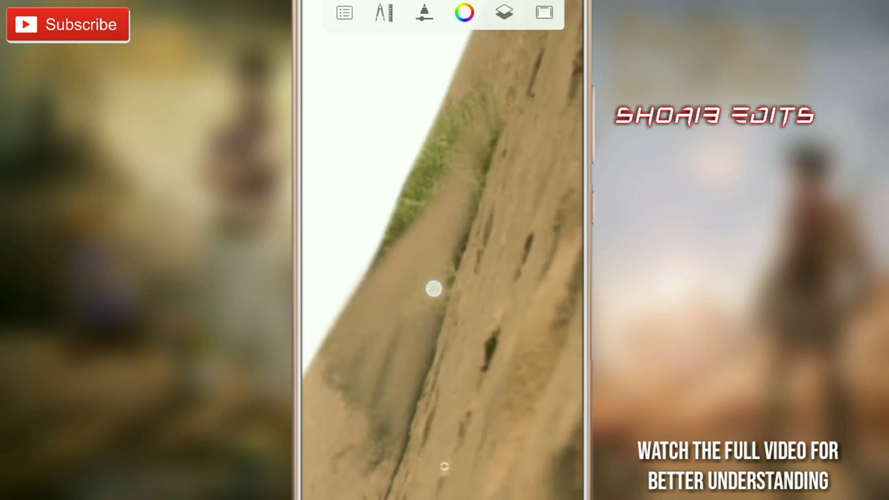
pyautogui.moveTo(427, 308); pyautogui.dragTo(458, 309)
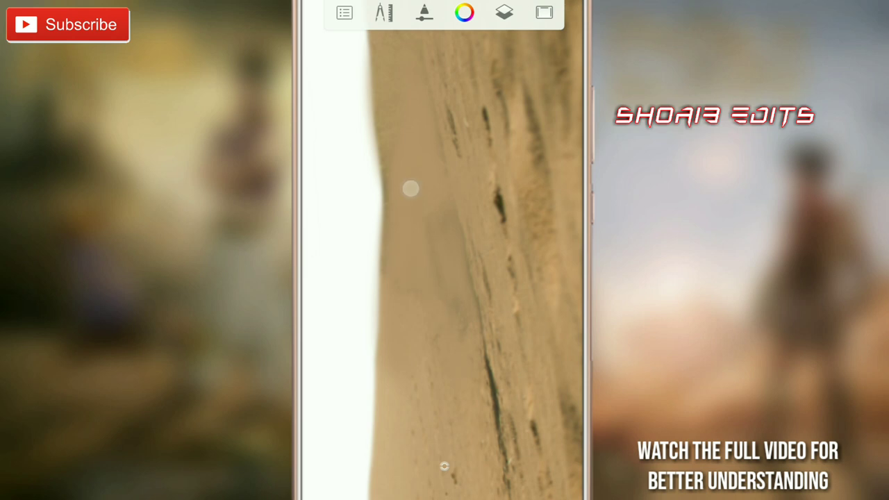
pyautogui.moveTo(411, 188)
pyautogui.mouseDown()
pyautogui.moveTo(333, 150)
pyautogui.moveTo(338, 171)
pyautogui.mouseUp()
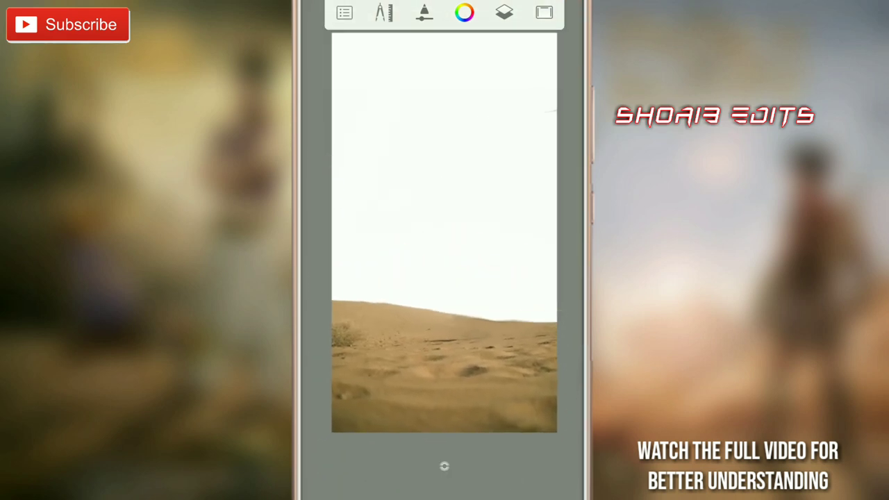
# Import the desert castle image from Aladdin Stock and mirror it horizontally
pyautogui.click(446, 167)
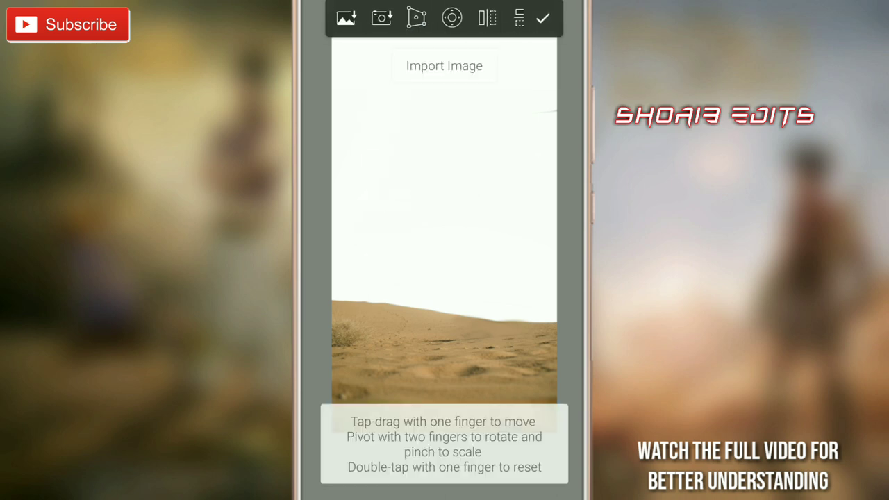
pyautogui.click(323, 35)
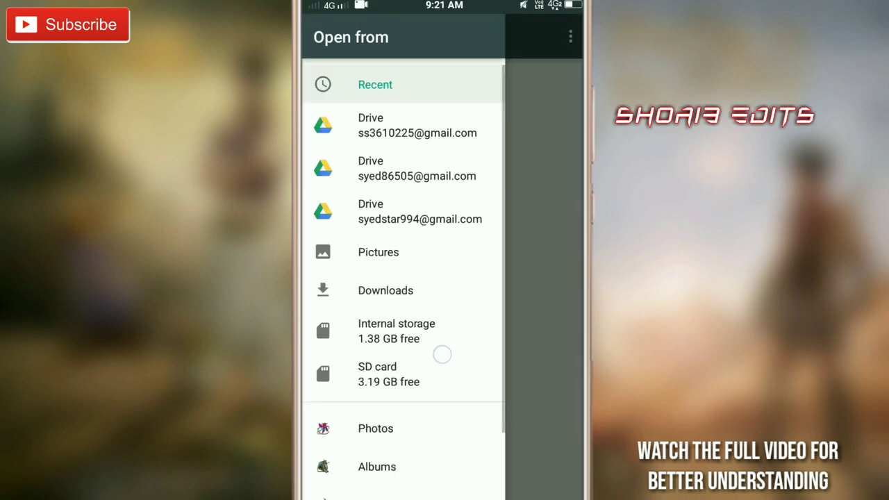
pyautogui.moveTo(441, 352); pyautogui.dragTo(440, 266)
pyautogui.click(377, 371)
pyautogui.scroll(-6, 520, 234)
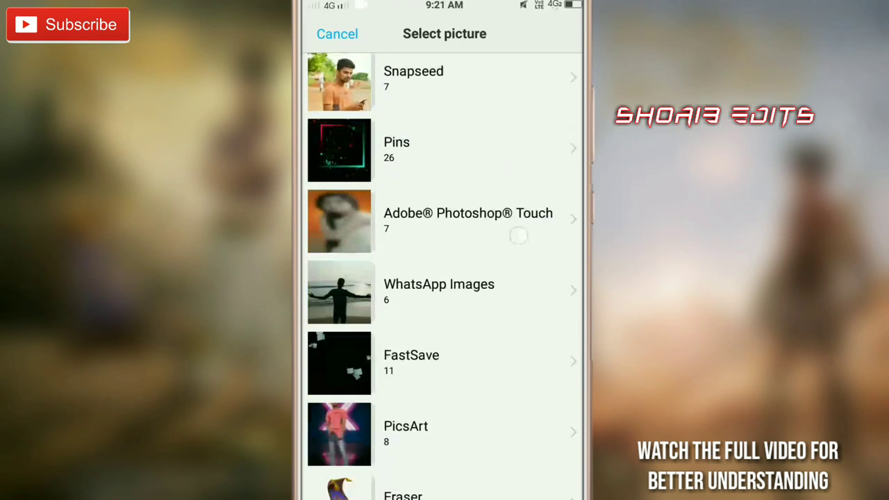
pyautogui.scroll(-5, 495, 246)
pyautogui.click(494, 246)
pyautogui.click(489, 159)
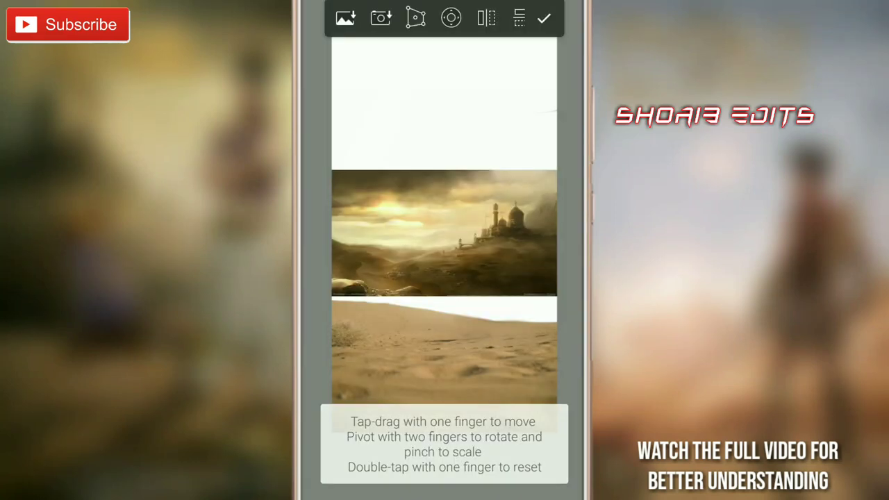
pyautogui.click(486, 18)
# Distort the castle image by pulling its right side inward and commit it
pyautogui.scroll(5, 444, 209)
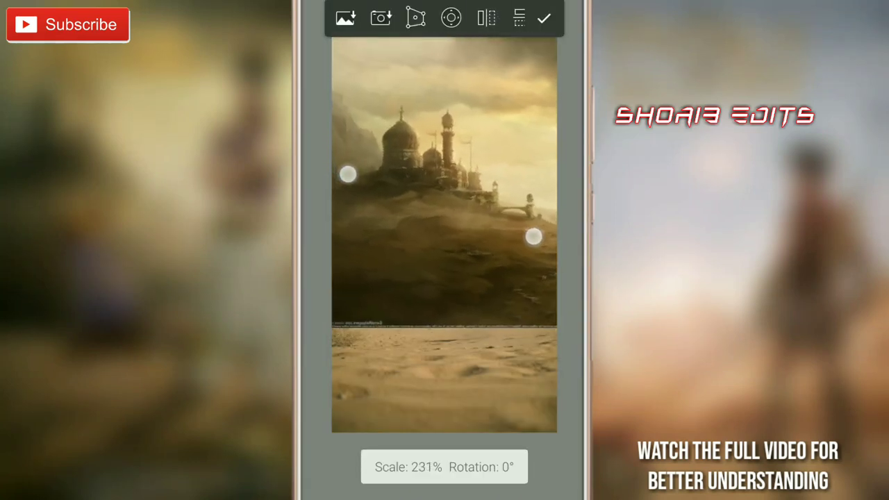
pyautogui.scroll(-1, 440, 205)
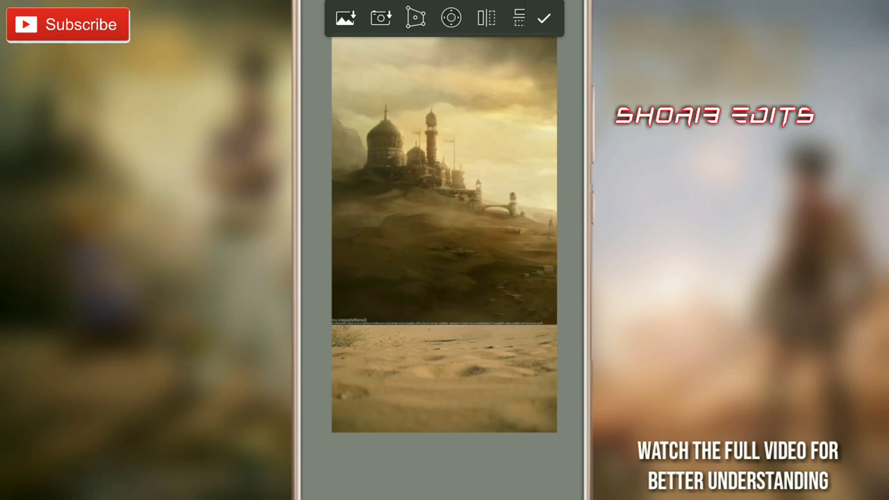
pyautogui.moveTo(549, 180)
pyautogui.mouseDown()
pyautogui.moveTo(526, 164)
pyautogui.moveTo(532, 172)
pyautogui.mouseUp()
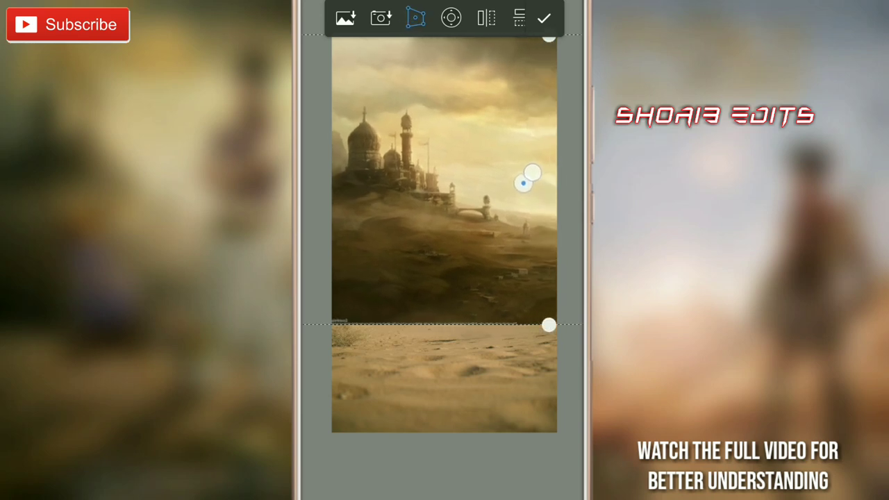
pyautogui.click(544, 18)
pyautogui.scroll(-2, 444, 236)
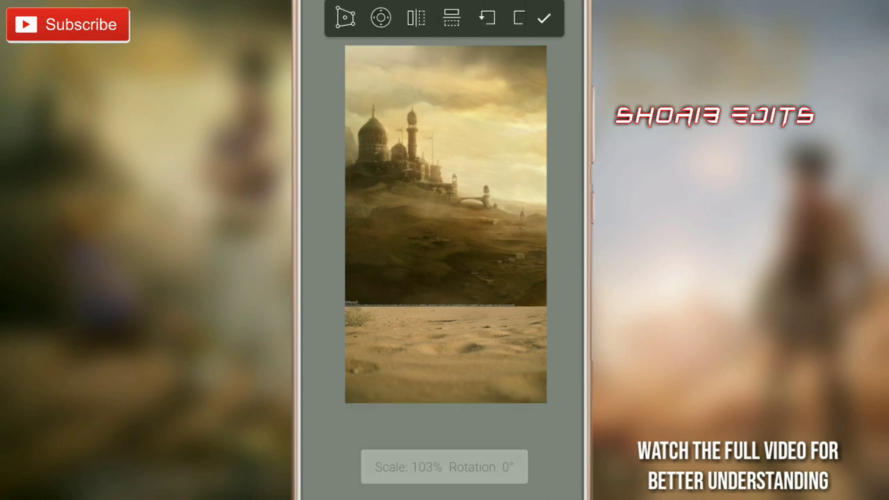
pyautogui.click(543, 16)
# Move the castle layer beneath the sand layer
pyautogui.scroll(-1, 443, 222)
pyautogui.click(504, 12)
pyautogui.moveTo(547, 218); pyautogui.dragTo(555, 254)
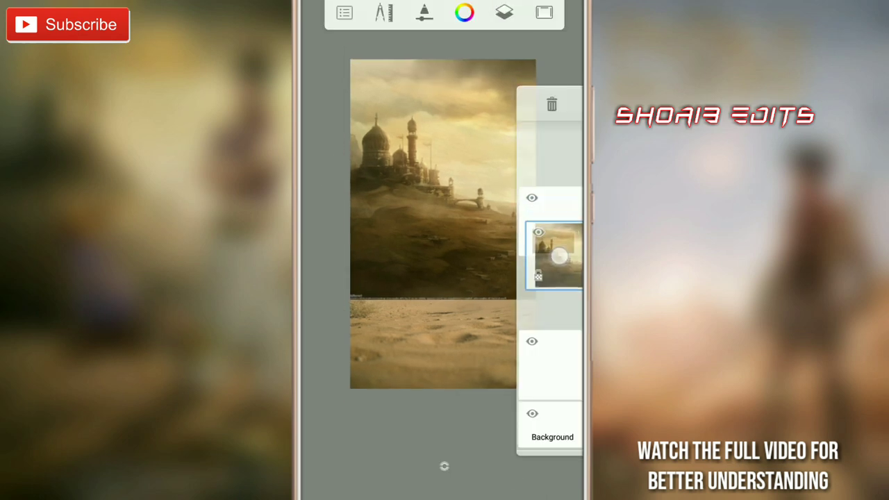
pyautogui.scroll(-1, 436, 222)
pyautogui.scroll(1, 444, 236)
# Import the costumed figure from the Aladdin Stock album and place it
pyautogui.click(384, 12)
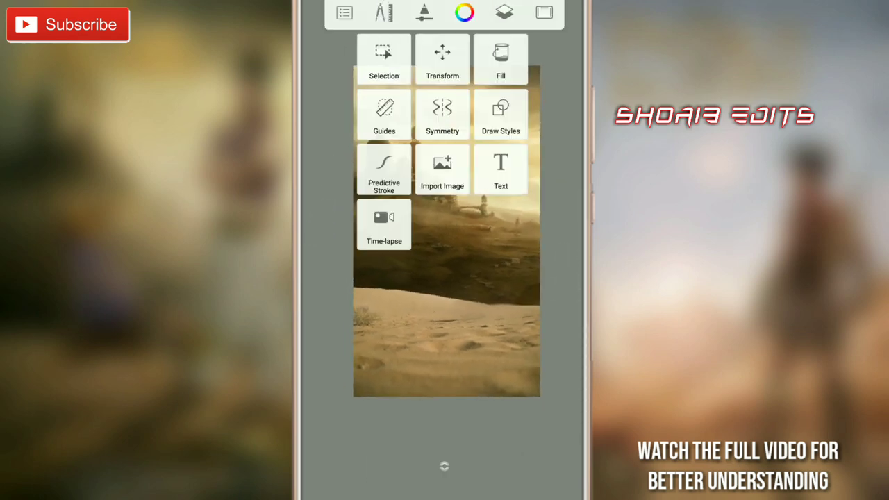
pyautogui.click(443, 170)
pyautogui.click(320, 36)
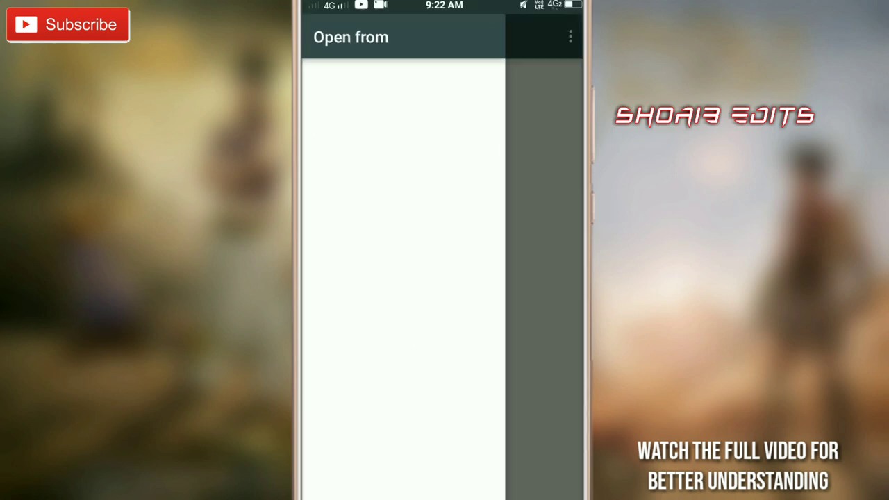
pyautogui.click(377, 372)
pyautogui.scroll(-10, 486, 341)
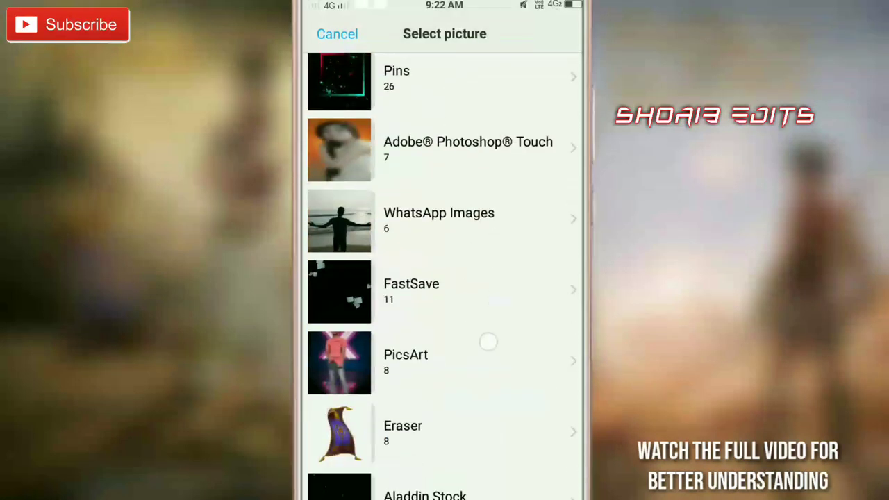
pyautogui.scroll(-4, 486, 341)
pyautogui.click(426, 301)
pyautogui.click(341, 232)
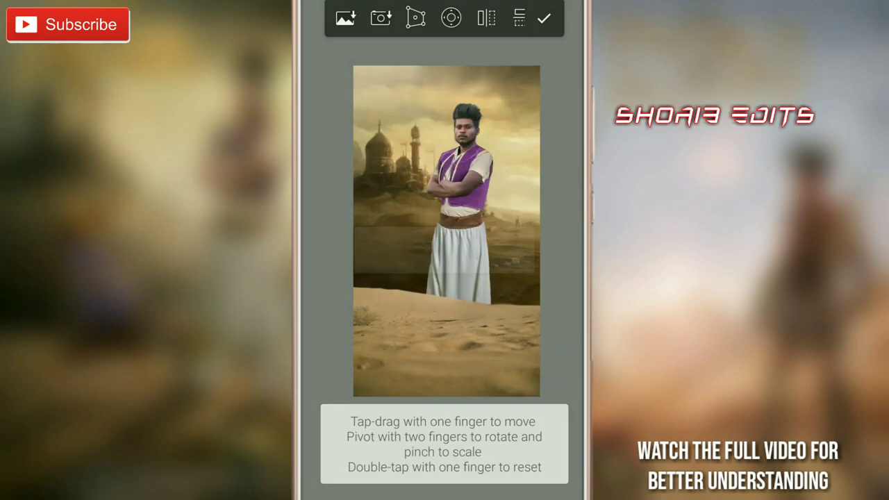
pyautogui.moveTo(480, 272); pyautogui.dragTo(504, 264)
pyautogui.click(544, 16)
# Move the figure layer above the sand and scale the figure to 91%, lower left
pyautogui.click(504, 13)
pyautogui.moveTo(558, 245); pyautogui.dragTo(552, 142)
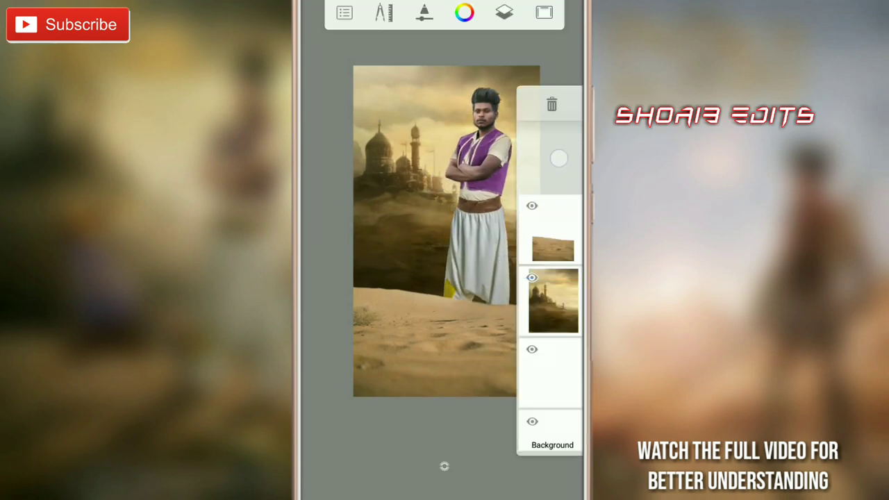
pyautogui.click(383, 12)
pyautogui.click(438, 109)
pyautogui.moveTo(430, 208); pyautogui.dragTo(420, 239)
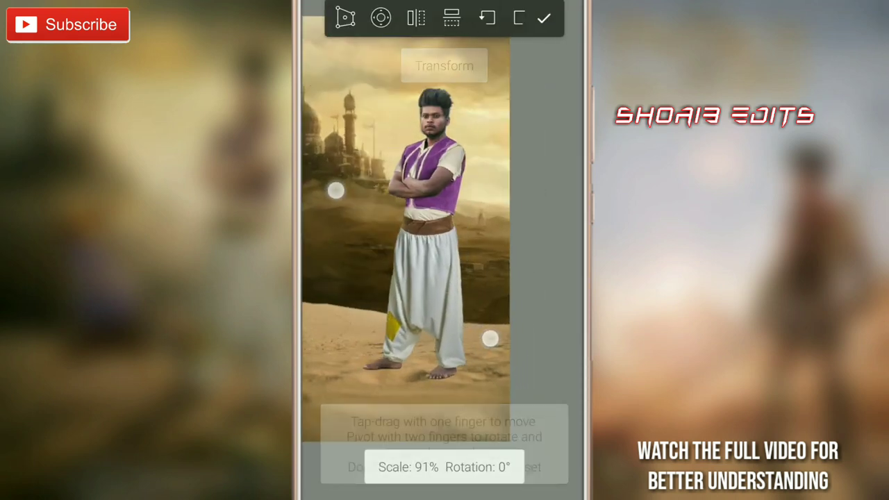
pyautogui.click(548, 20)
# Begin another image import from the Tools menu
pyautogui.scroll(2, 445, 243)
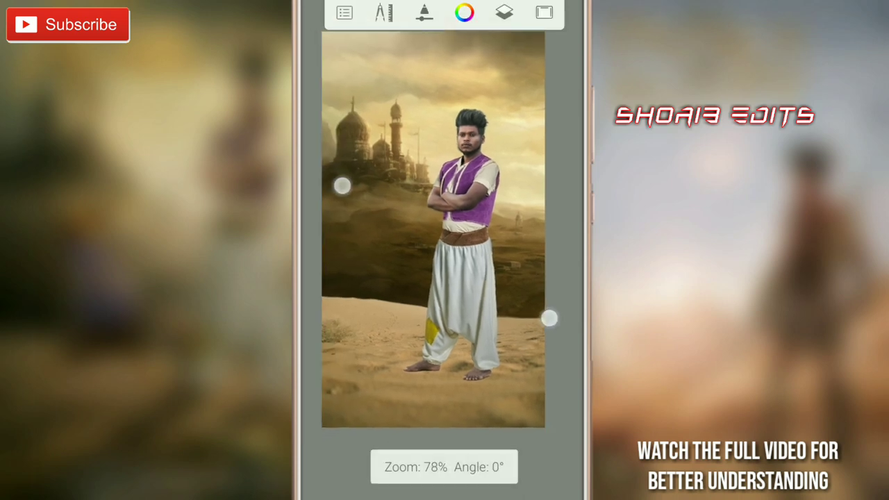
pyautogui.scroll(-1, 429, 230)
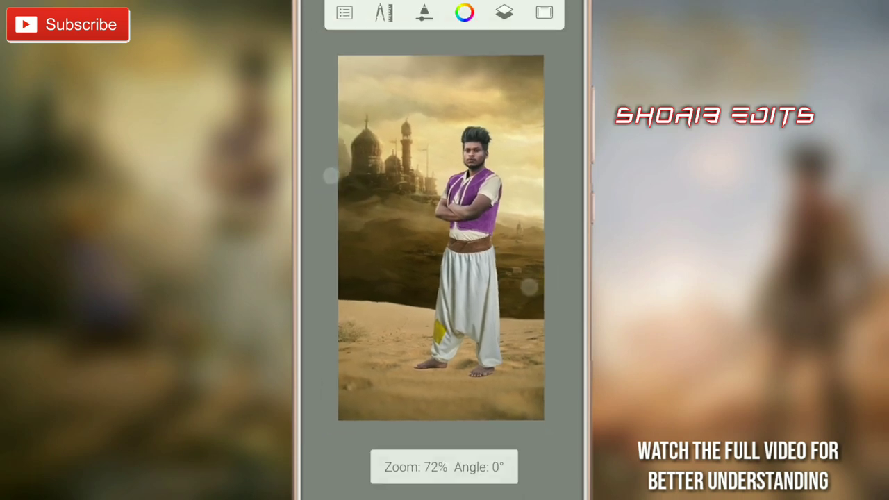
pyautogui.click(384, 13)
pyautogui.click(438, 165)
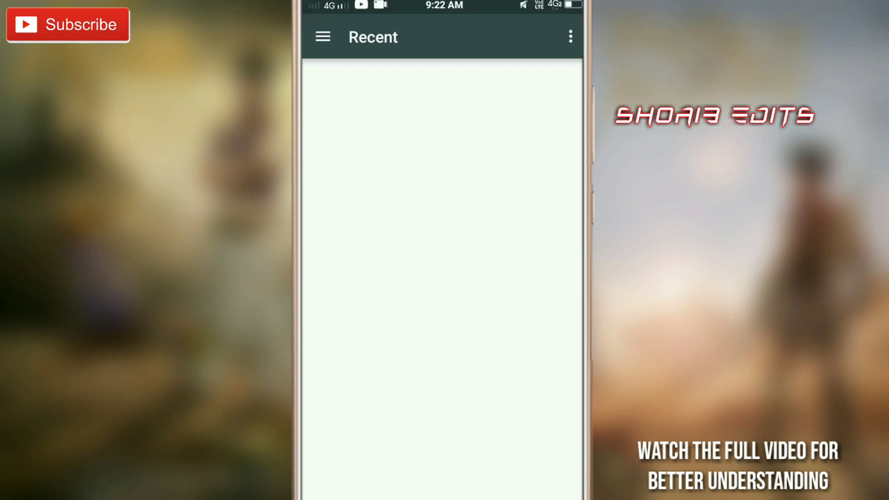
# Pick the magic carpet image from the Eraser album
pyautogui.click(377, 467)
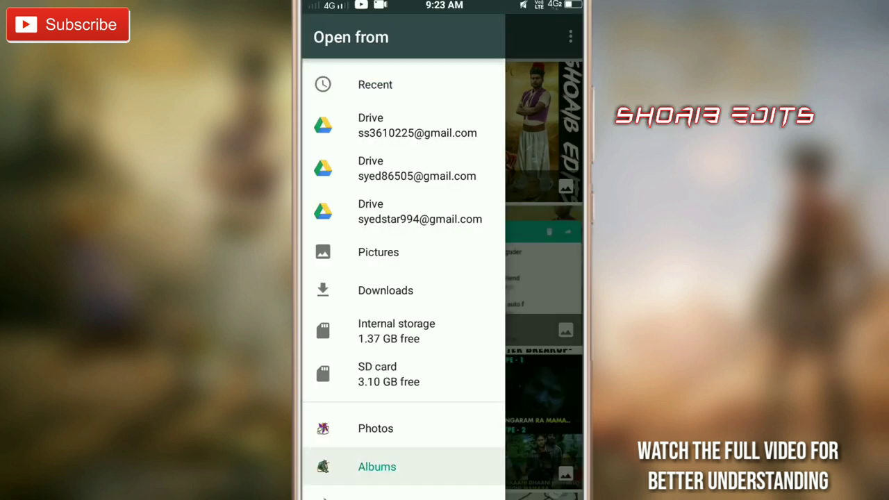
pyautogui.scroll(-3, 507, 409)
pyautogui.scroll(-3, 506, 349)
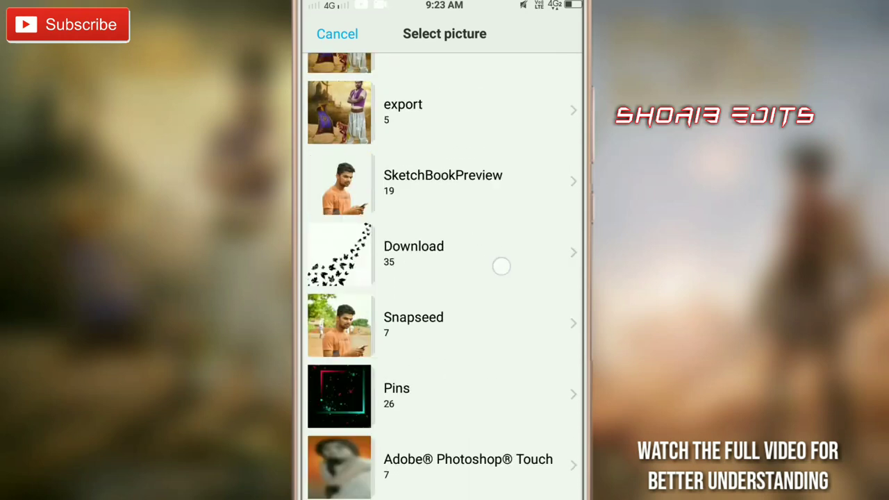
pyautogui.scroll(-3, 502, 265)
pyautogui.scroll(-3, 492, 363)
pyautogui.click(417, 321)
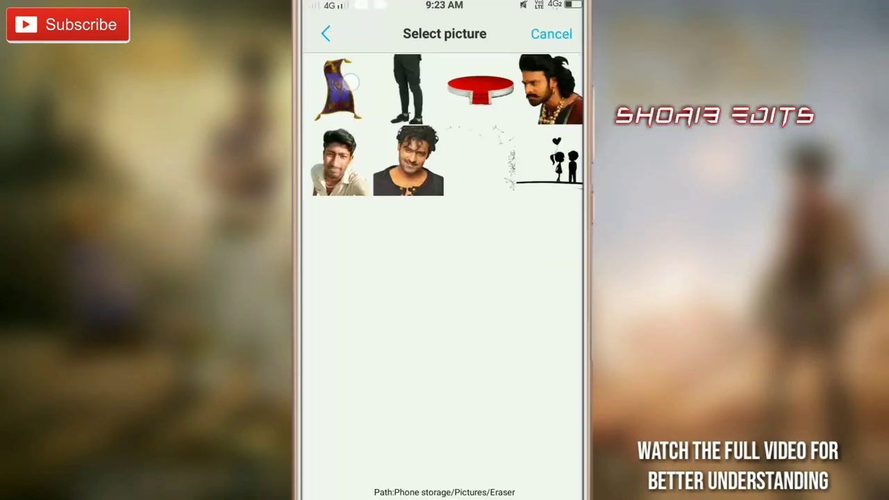
pyautogui.click(351, 81)
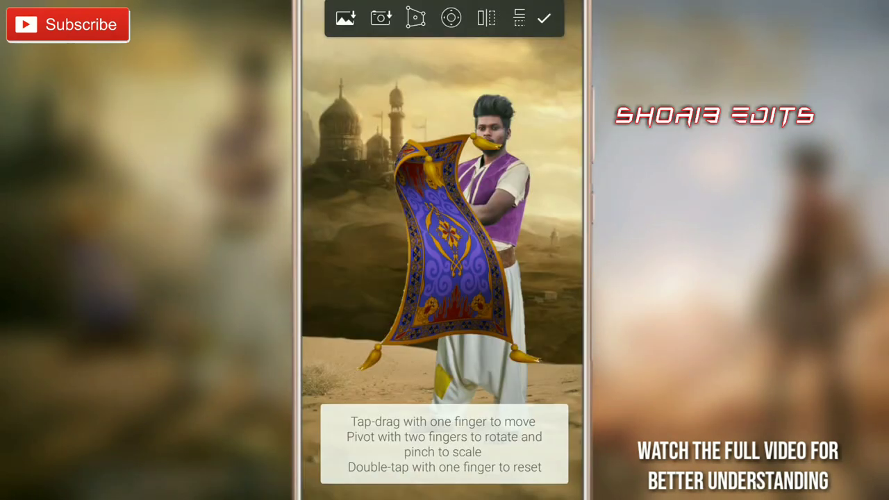
# Shrink the carpet to about 64% and move it to the left
pyautogui.click(544, 19)
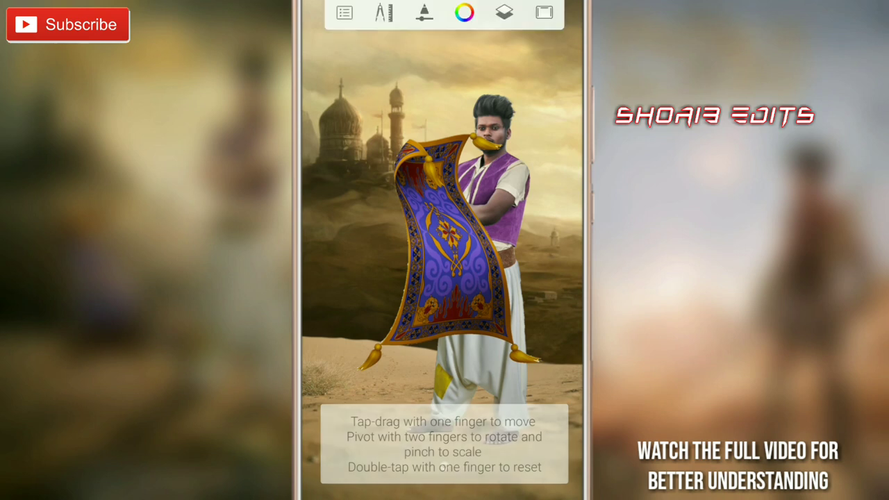
pyautogui.click(384, 13)
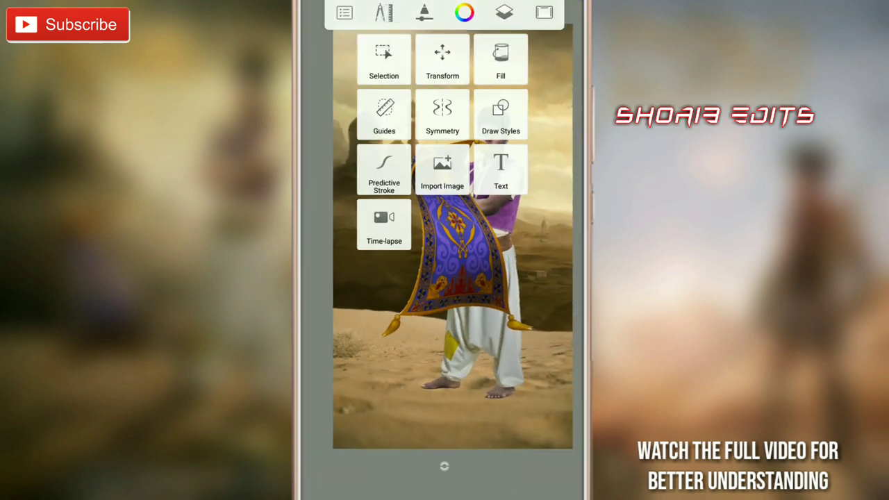
pyautogui.click(440, 61)
pyautogui.moveTo(454, 236)
pyautogui.mouseDown()
pyautogui.moveTo(403, 262)
pyautogui.moveTo(421, 262)
pyautogui.mouseUp()
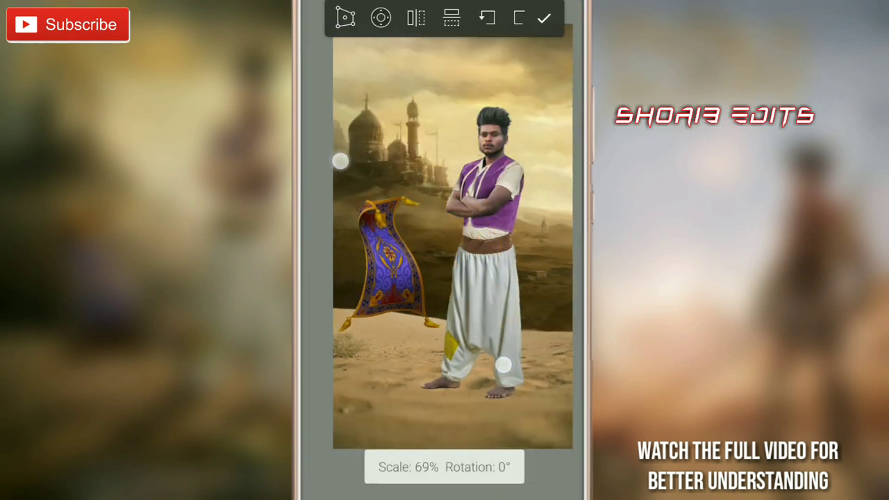
pyautogui.moveTo(333, 162); pyautogui.dragTo(334, 176)
pyautogui.moveTo(559, 354); pyautogui.dragTo(557, 354)
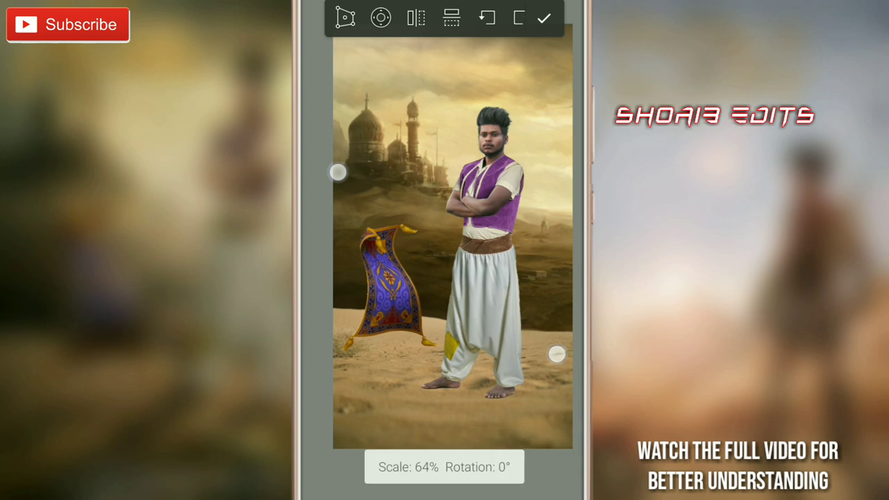
pyautogui.click(544, 18)
pyautogui.moveTo(553, 222); pyautogui.dragTo(542, 228)
# Enlarge the man to 93% and shift him further right
pyautogui.click(504, 13)
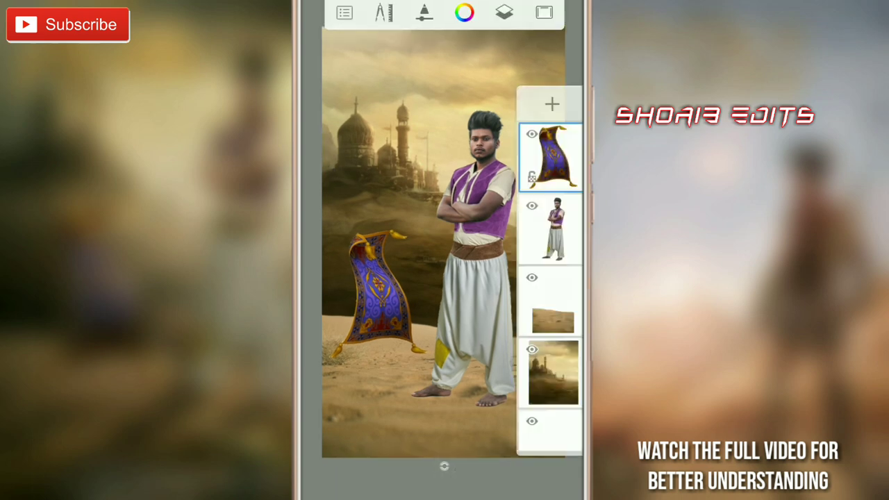
pyautogui.click(384, 12)
pyautogui.click(440, 63)
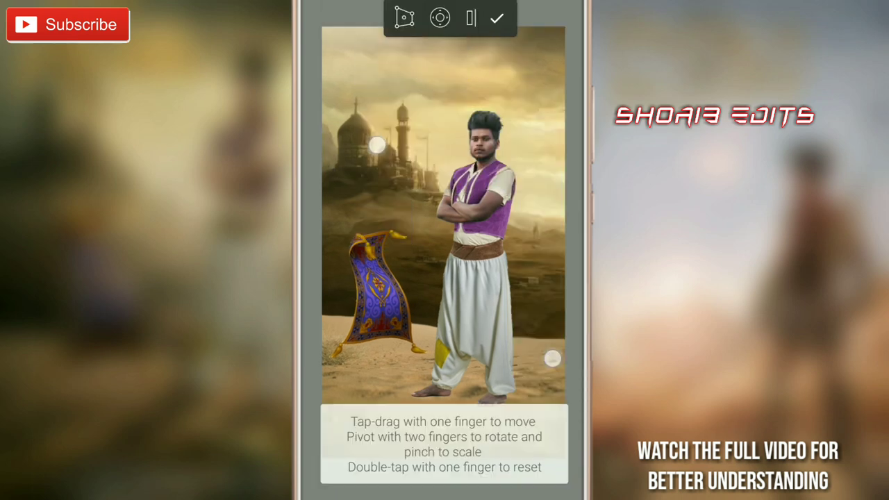
pyautogui.moveTo(551, 359)
pyautogui.mouseDown()
pyautogui.moveTo(573, 356)
pyautogui.moveTo(566, 344)
pyautogui.mouseUp()
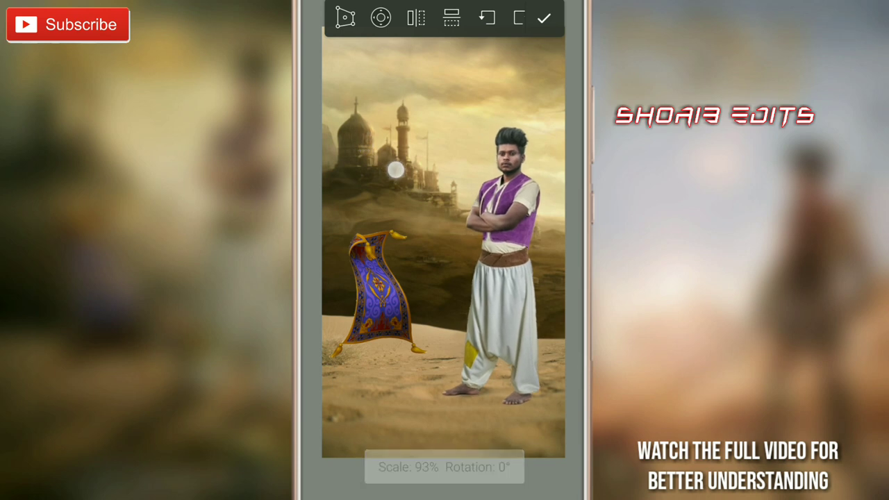
pyautogui.moveTo(394, 163); pyautogui.dragTo(396, 165)
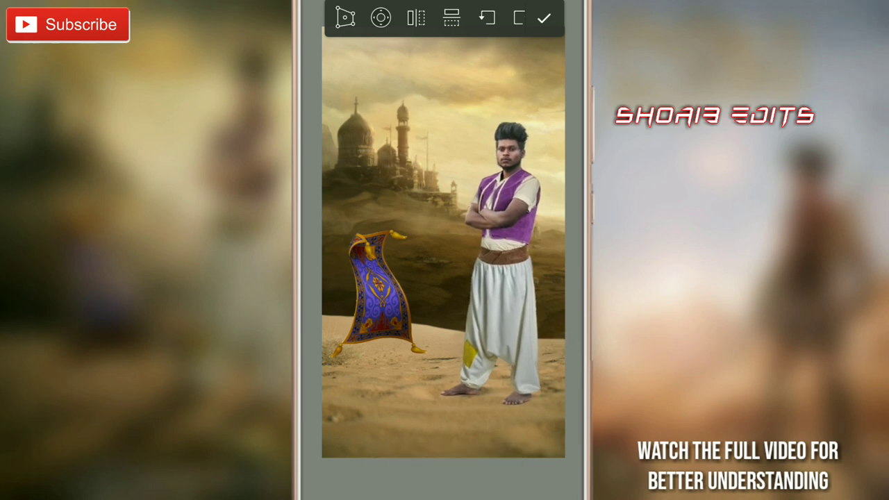
pyautogui.click(544, 18)
pyautogui.moveTo(343, 135); pyautogui.dragTo(361, 156)
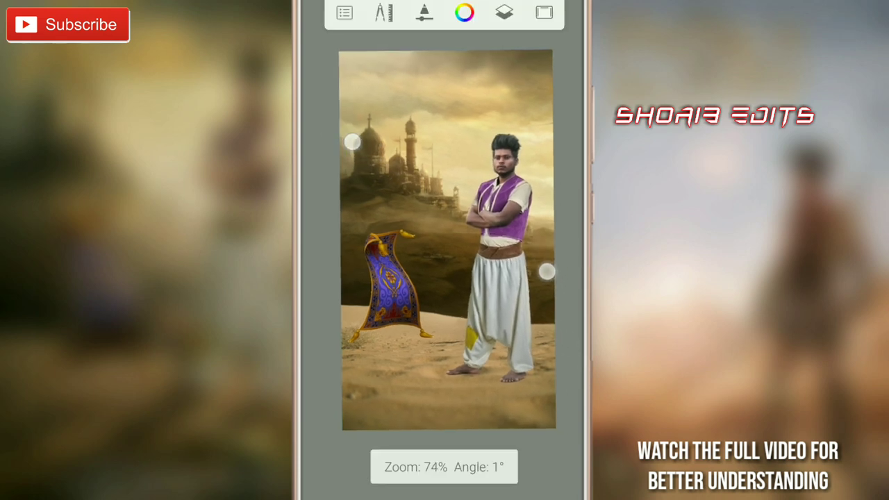
# Import the monkey from Aladdin Stock, scaled to 62% beside the man's feet
pyautogui.click(345, 13)
pyautogui.click(441, 125)
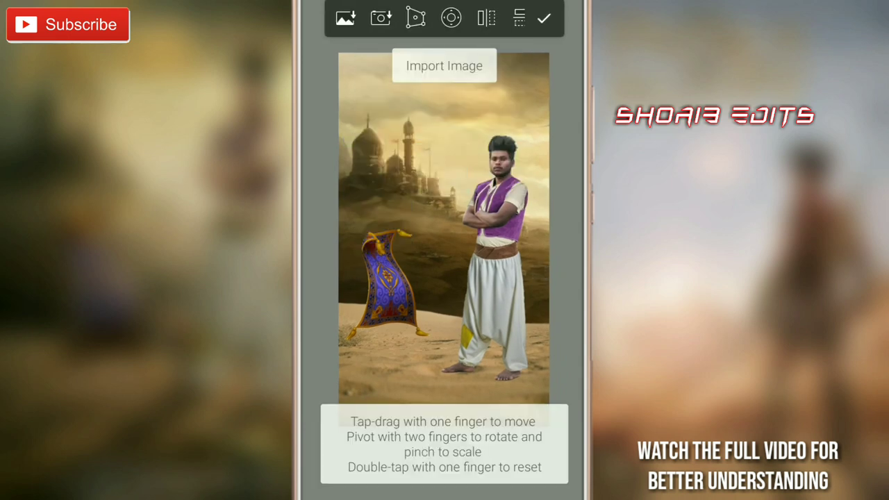
pyautogui.click(345, 18)
pyautogui.click(324, 36)
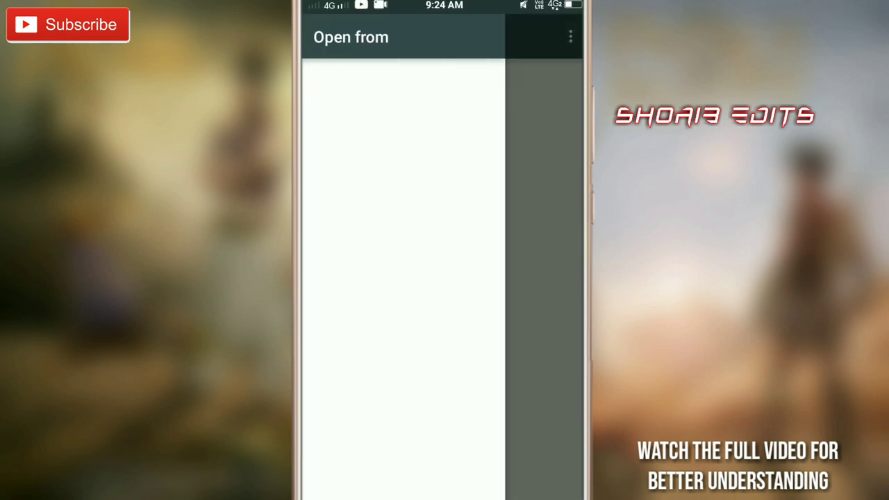
pyautogui.click(440, 463)
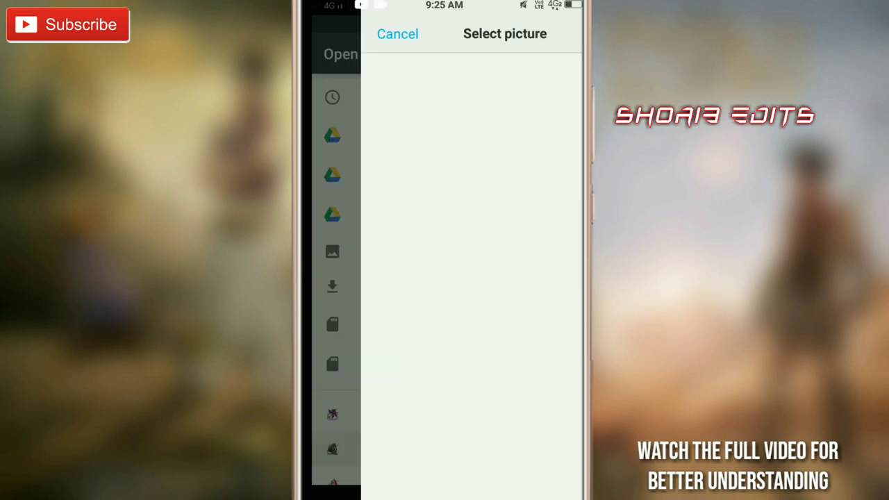
pyautogui.scroll(-5, 509, 209)
pyautogui.scroll(-2, 525, 264)
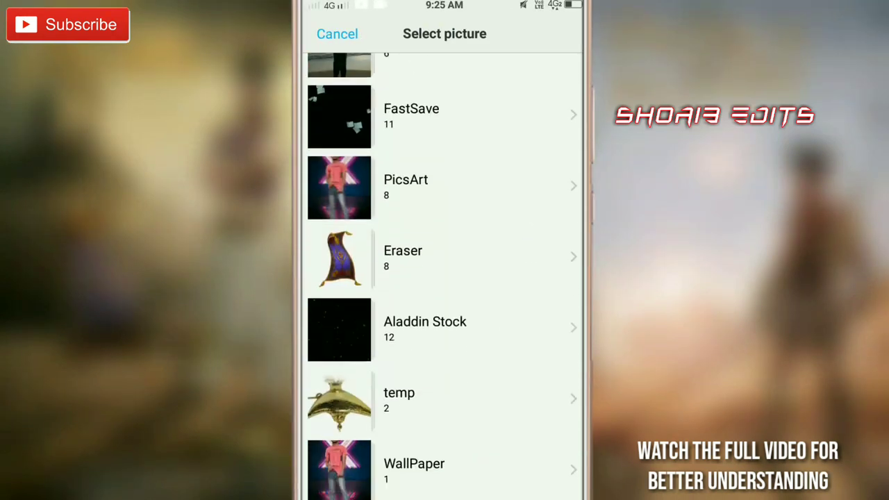
pyautogui.click(491, 327)
pyautogui.click(410, 234)
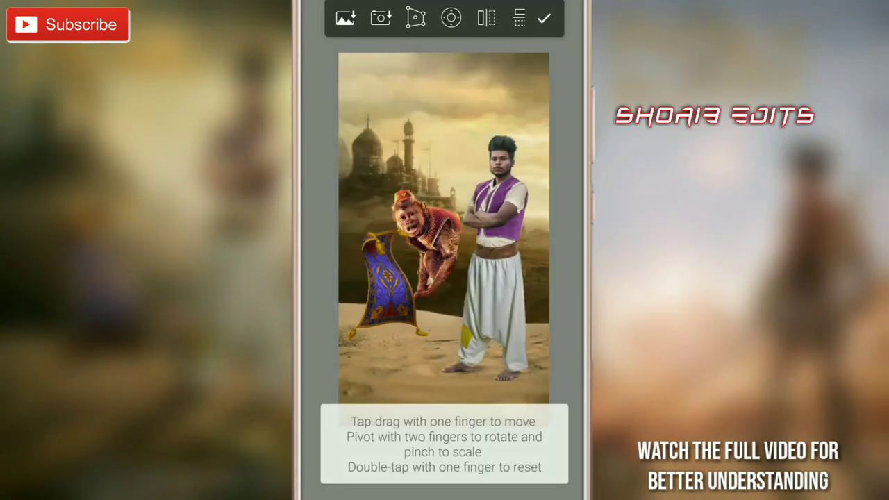
pyautogui.moveTo(461, 256)
pyautogui.mouseDown()
pyautogui.moveTo(549, 351)
pyautogui.moveTo(545, 372)
pyautogui.moveTo(525, 379)
pyautogui.mouseUp()
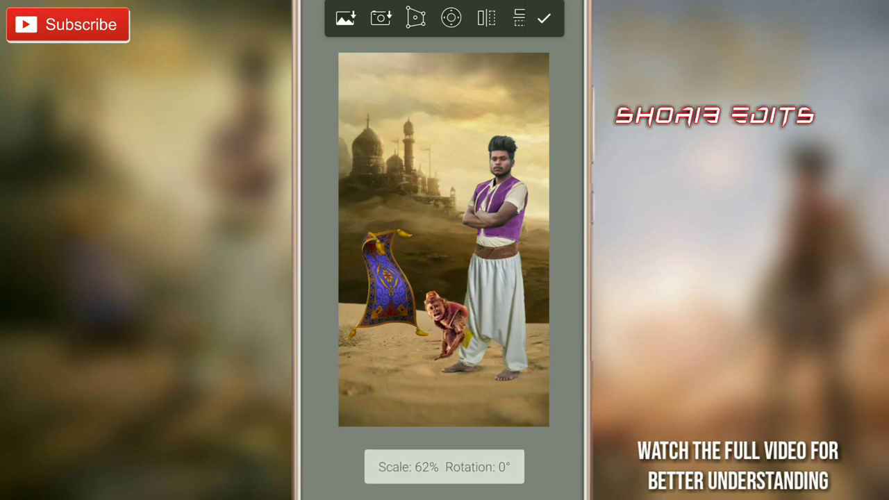
# Confirm the monkey's placement and move its layer below the man's layer
pyautogui.click(542, 19)
pyautogui.click(504, 12)
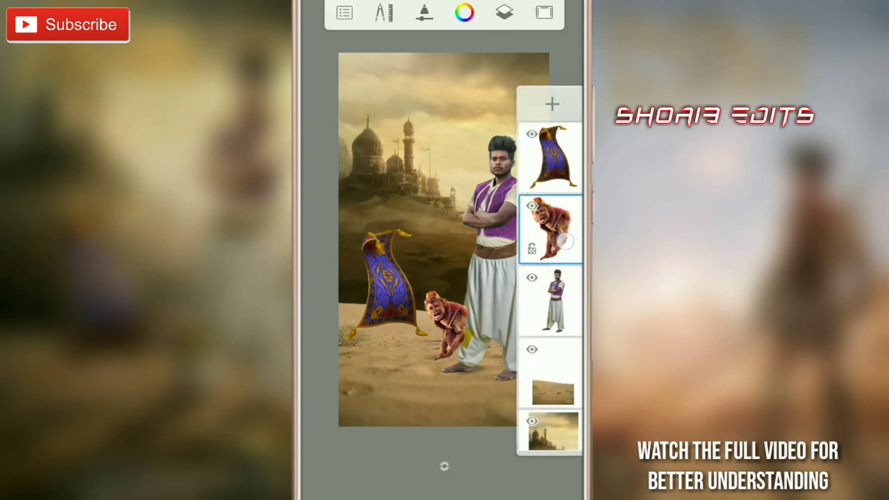
pyautogui.moveTo(564, 241); pyautogui.dragTo(565, 277)
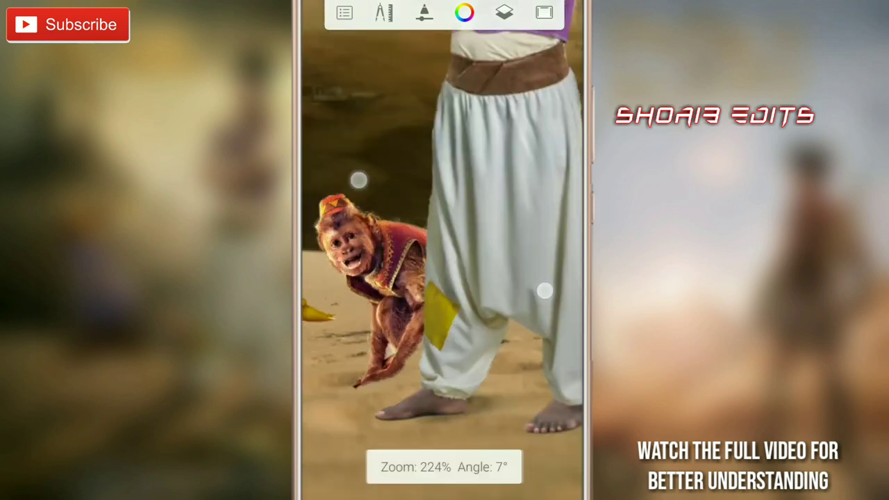
# Paint over the light triangle beside the monkey with a brush of size about 6.6
pyautogui.moveTo(433, 268); pyautogui.dragTo(363, 171)
pyautogui.click(444, 466)
pyautogui.click(444, 229)
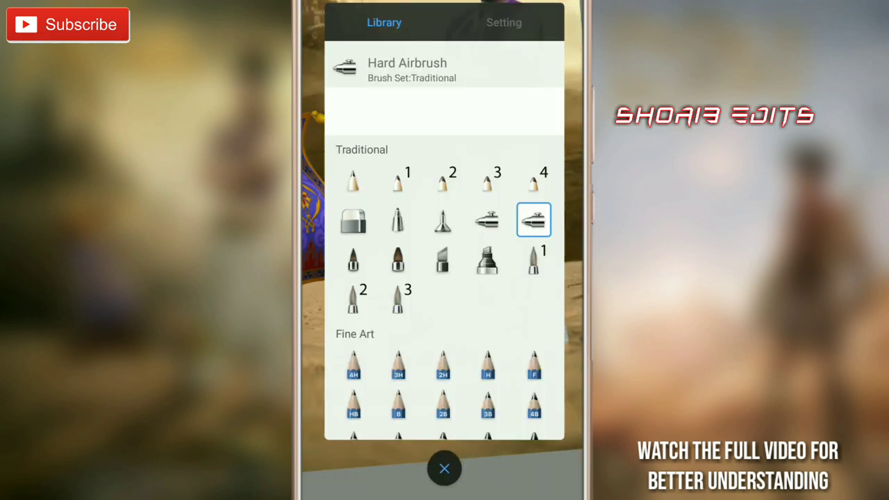
pyautogui.scroll(-5, 444, 278)
pyautogui.click(486, 366)
pyautogui.moveTo(445, 211); pyautogui.dragTo(444, 278)
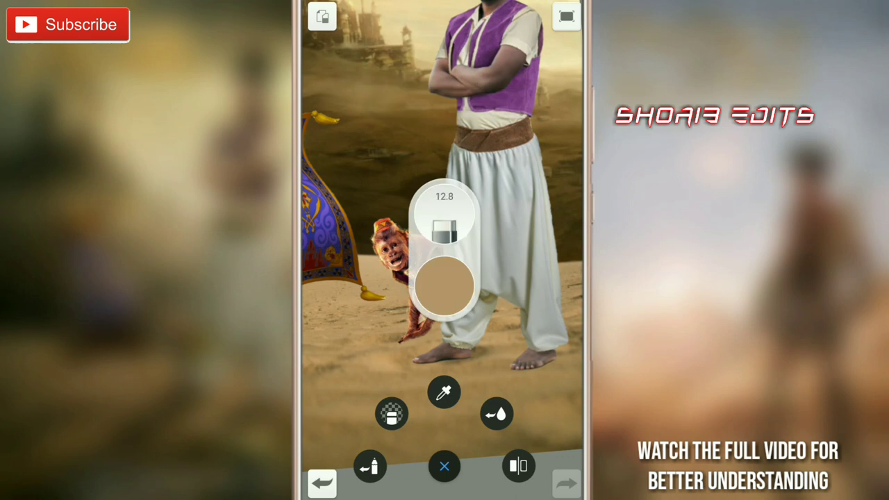
pyautogui.moveTo(346, 252); pyautogui.dragTo(341, 123)
pyautogui.moveTo(444, 204); pyautogui.dragTo(444, 236)
pyautogui.moveTo(338, 243); pyautogui.dragTo(352, 147)
pyautogui.moveTo(486, 160)
pyautogui.mouseDown()
pyautogui.moveTo(445, 338)
pyautogui.moveTo(450, 250)
pyautogui.moveTo(490, 254)
pyautogui.moveTo(359, 116)
pyautogui.moveTo(368, 149)
pyautogui.mouseUp()
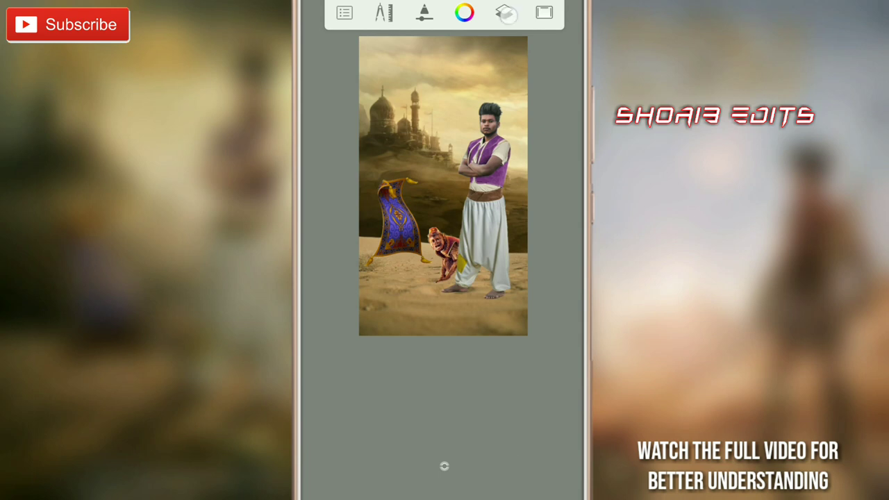
# Merge the monkey layer with the man's layer
pyautogui.click(504, 12)
pyautogui.click(564, 240)
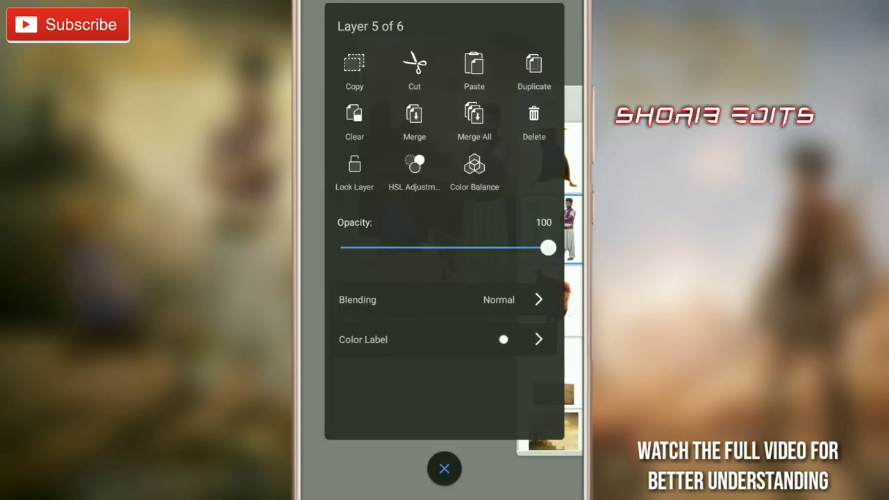
pyautogui.click(416, 113)
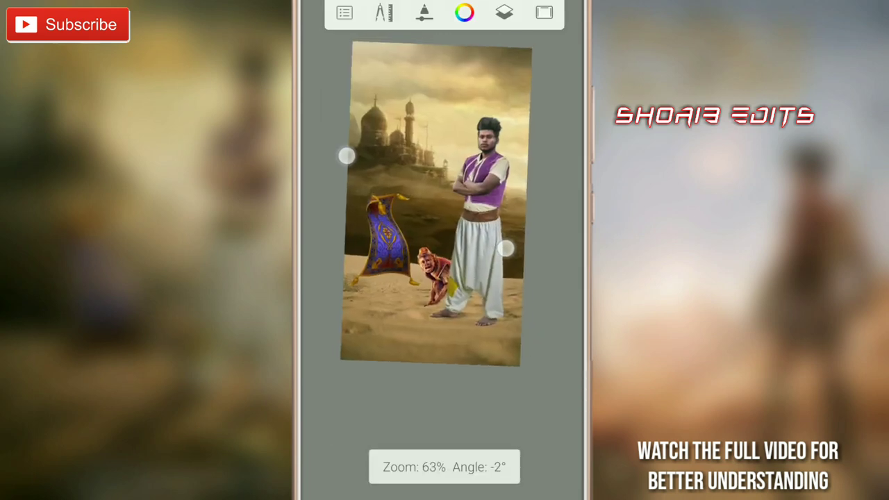
# Import the red fez from the Aladdin Stock album, scaled to 24%, onto the man's head
pyautogui.click(384, 13)
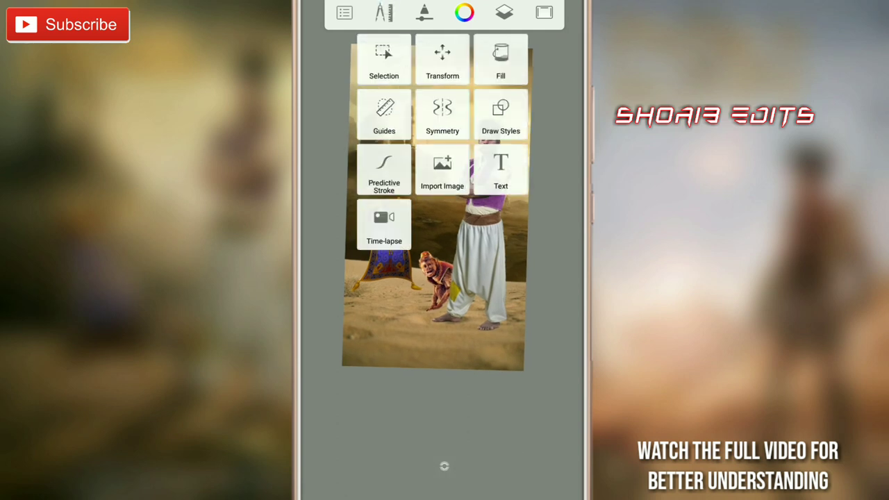
pyautogui.click(441, 169)
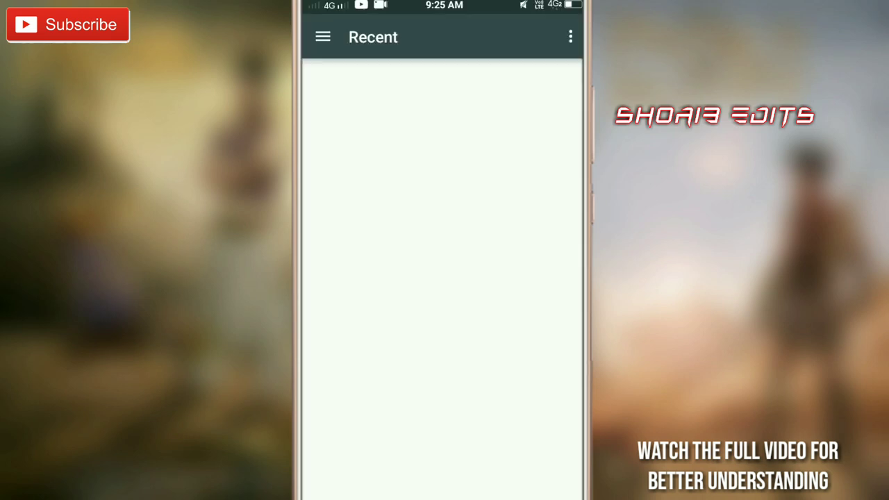
pyautogui.click(323, 37)
pyautogui.click(389, 466)
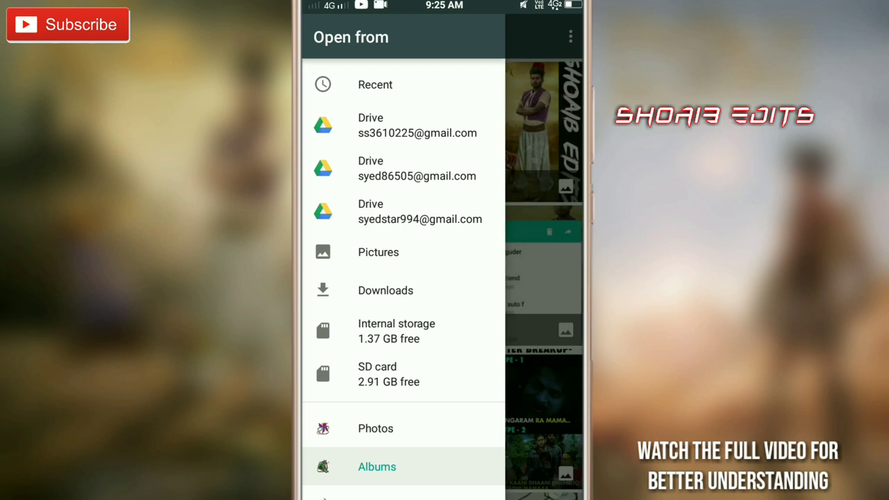
pyautogui.scroll(-10, 486, 312)
pyautogui.scroll(-5, 486, 264)
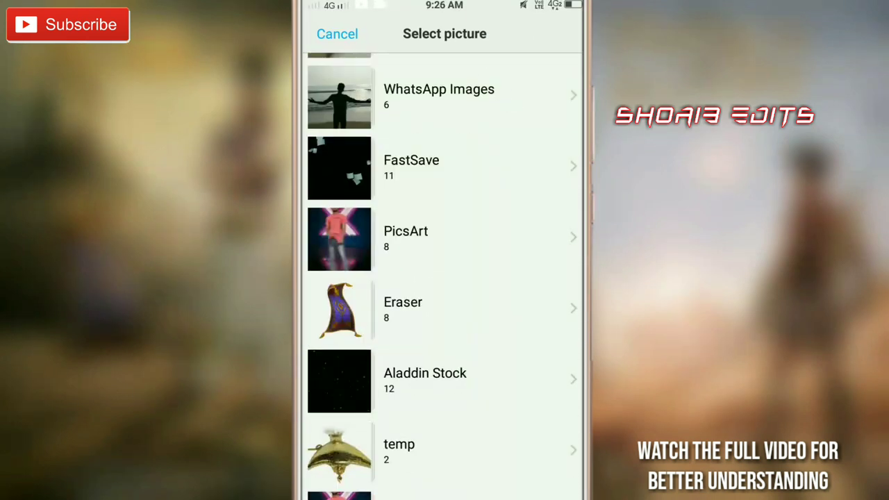
pyautogui.click(417, 381)
pyautogui.click(347, 161)
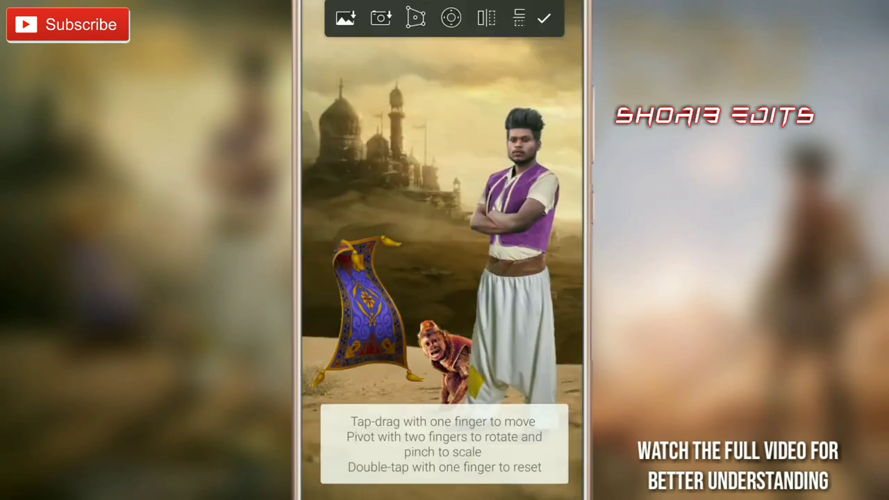
pyautogui.moveTo(509, 325); pyautogui.dragTo(547, 204)
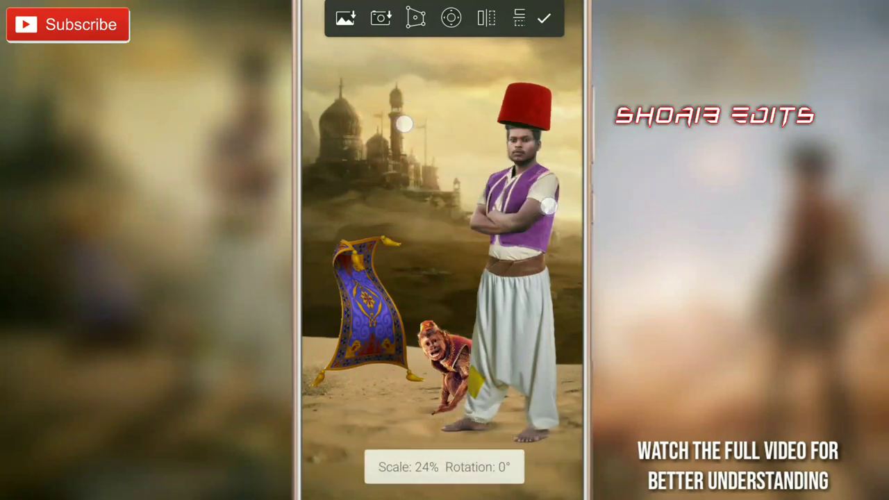
pyautogui.click(544, 19)
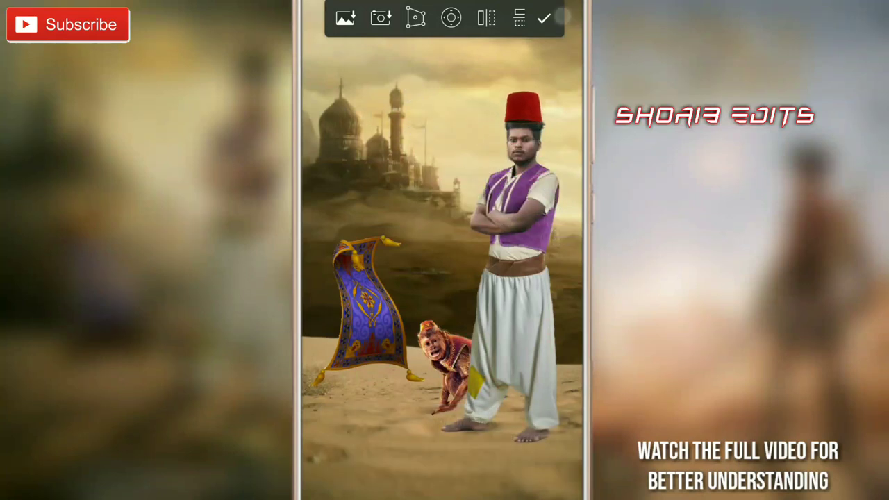
pyautogui.click(504, 12)
# Move the fez layer below the man's layer so it sits behind his hair
pyautogui.moveTo(553, 166); pyautogui.dragTo(554, 299)
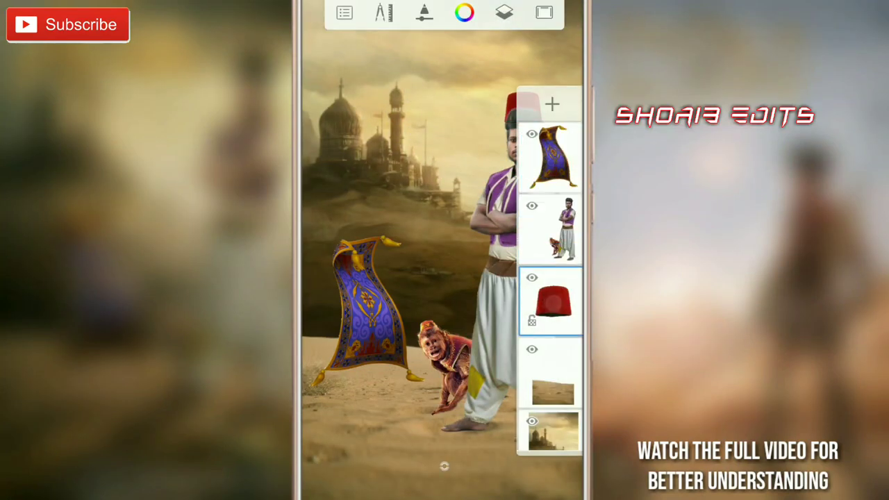
pyautogui.scroll(3, 445, 187)
pyautogui.scroll(3, 444, 188)
# Resize the fez to 91% and tilt it about -11° on the head
pyautogui.click(383, 12)
pyautogui.click(442, 59)
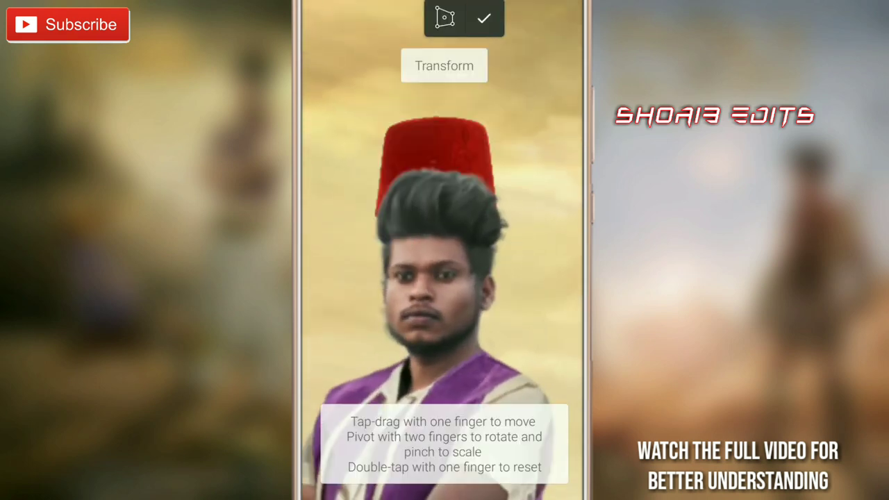
pyautogui.moveTo(537, 252); pyautogui.dragTo(551, 237)
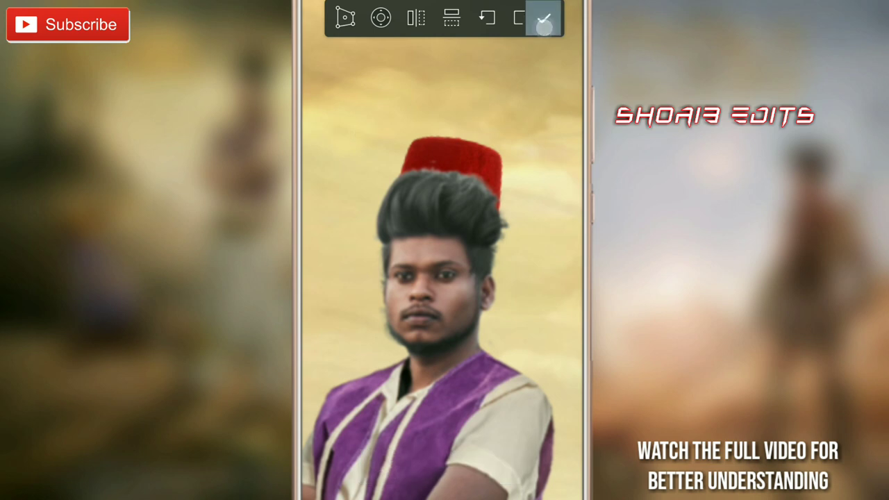
pyautogui.click(543, 20)
pyautogui.click(505, 14)
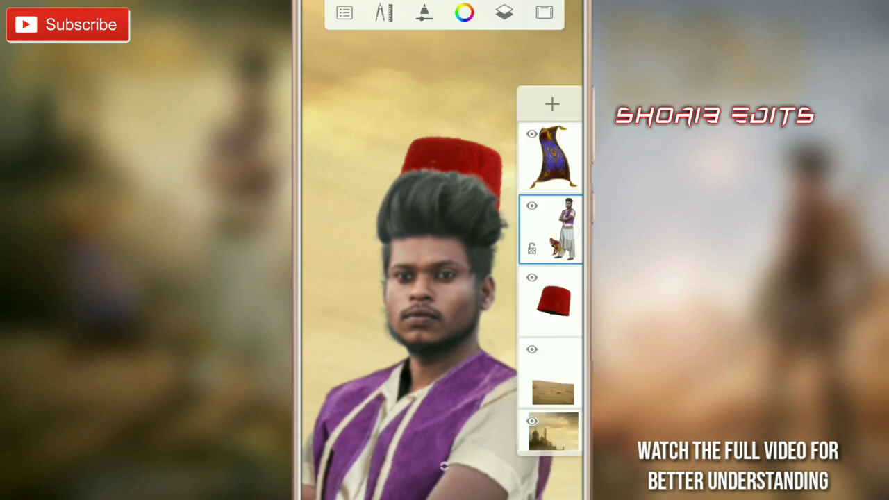
# Zoom in closely to inspect the fez edge against the man's hair
pyautogui.click(444, 467)
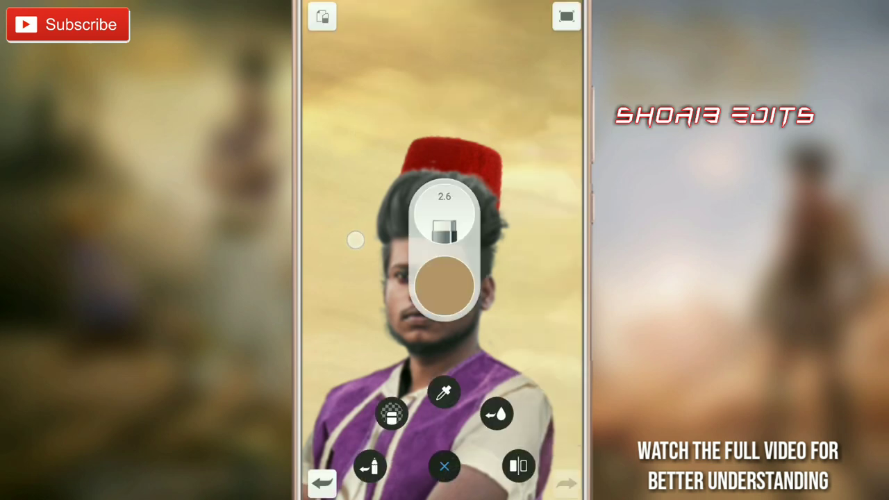
pyautogui.moveTo(354, 240)
pyautogui.mouseDown()
pyautogui.moveTo(343, 222)
pyautogui.moveTo(367, 143)
pyautogui.mouseUp()
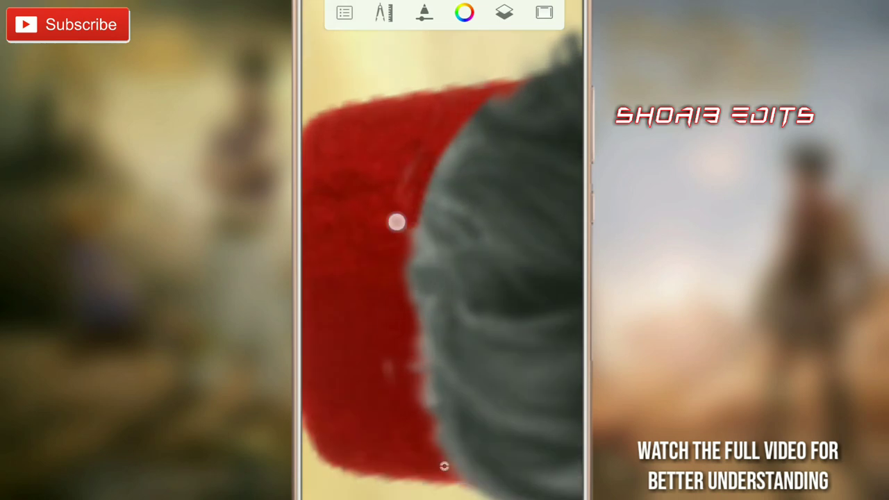
pyautogui.moveTo(388, 221); pyautogui.dragTo(421, 152)
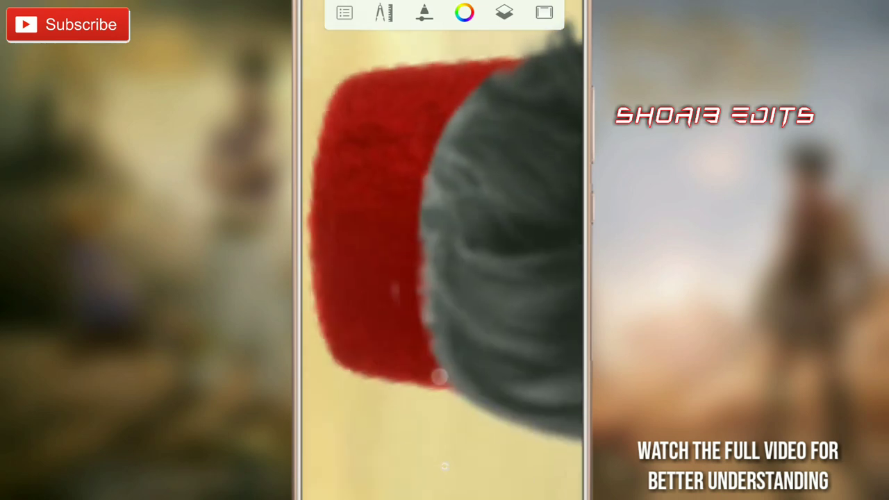
pyautogui.moveTo(440, 377); pyautogui.dragTo(401, 336)
pyautogui.moveTo(403, 370); pyautogui.dragTo(354, 180)
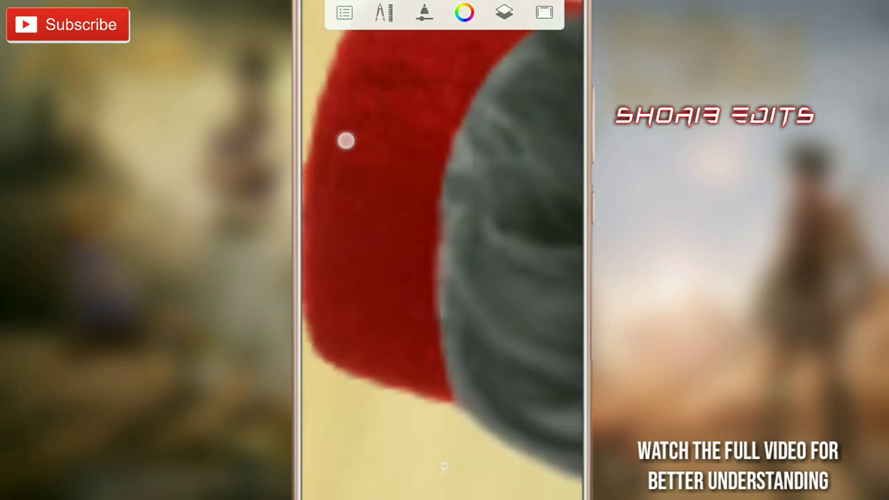
pyautogui.moveTo(345, 141); pyautogui.dragTo(525, 330)
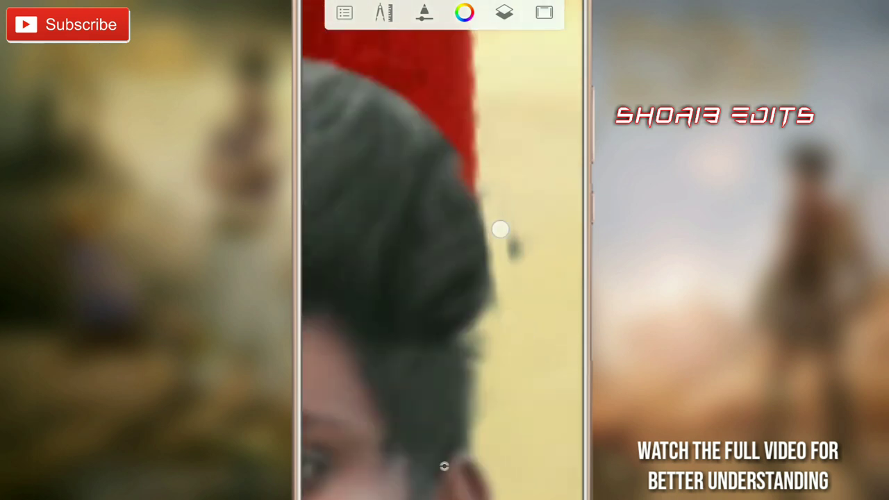
pyautogui.moveTo(505, 362); pyautogui.dragTo(520, 288)
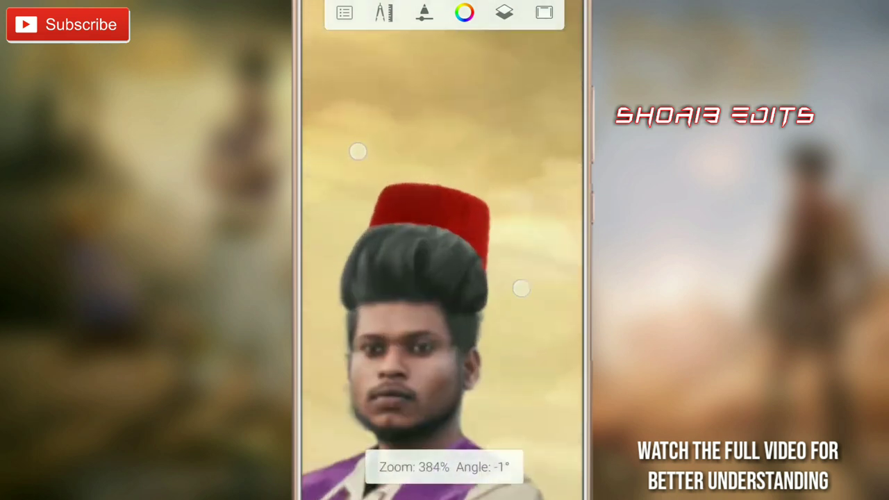
# Nudge the fez layer so it sits snugly behind the hair, then view the whole poster
pyautogui.click(504, 13)
pyautogui.click(551, 300)
pyautogui.click(445, 467)
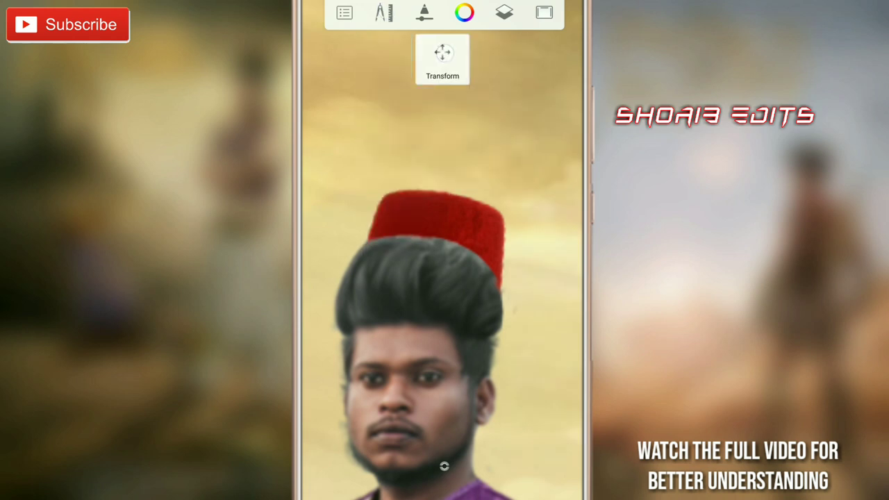
pyautogui.click(543, 18)
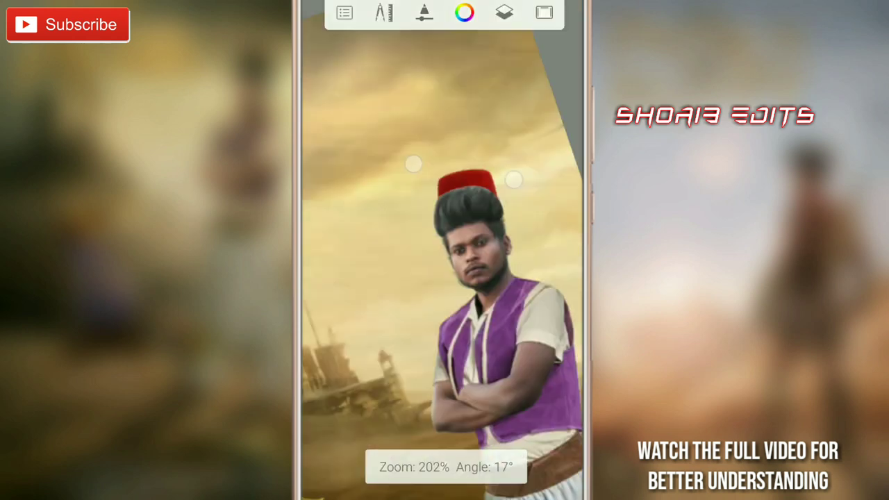
pyautogui.moveTo(530, 240); pyautogui.dragTo(537, 278)
pyautogui.click(504, 12)
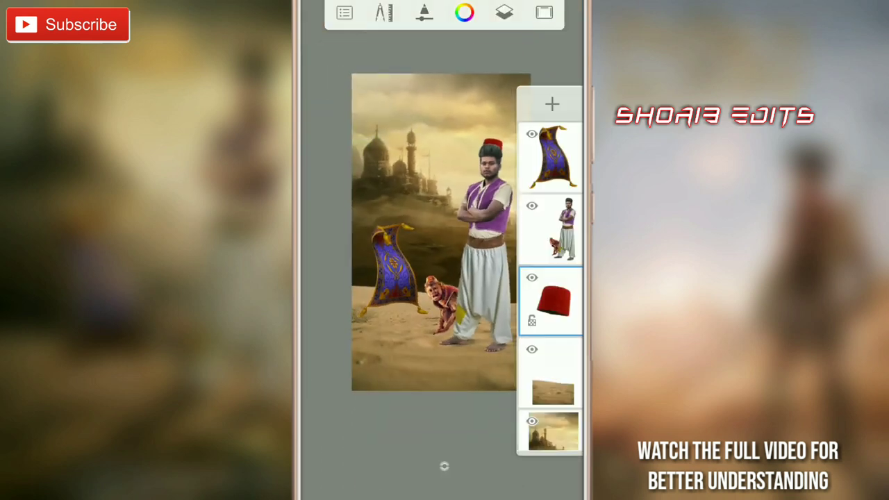
# Merge the fez layer into the man's layer
pyautogui.click(552, 229)
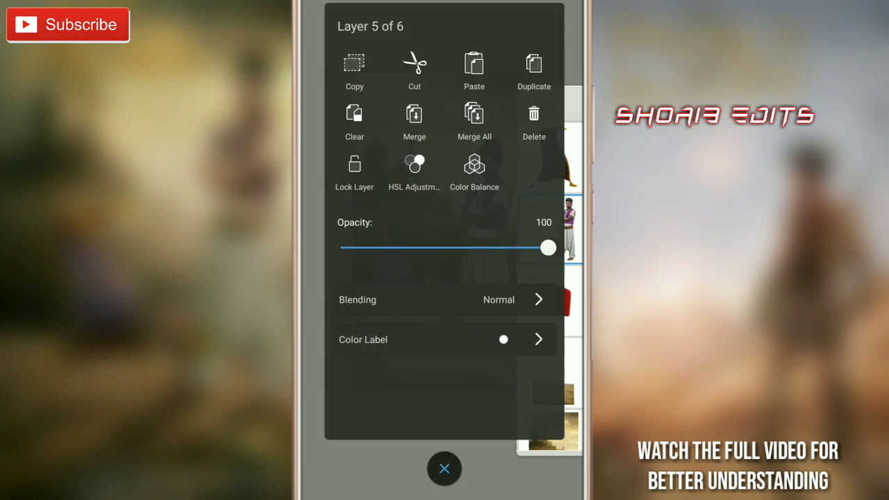
pyautogui.click(414, 123)
pyautogui.moveTo(430, 229); pyautogui.dragTo(444, 250)
pyautogui.click(504, 12)
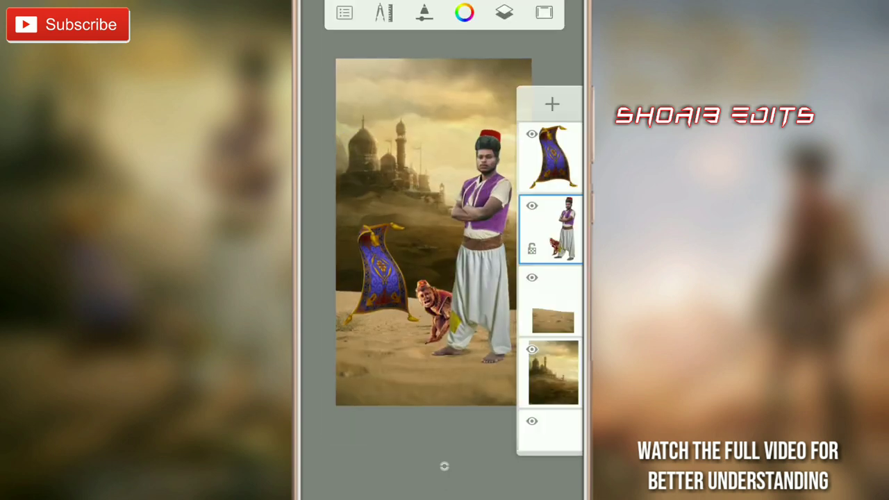
# Duplicate the man-and-monkey figure onto a new layer above it
pyautogui.click(551, 229)
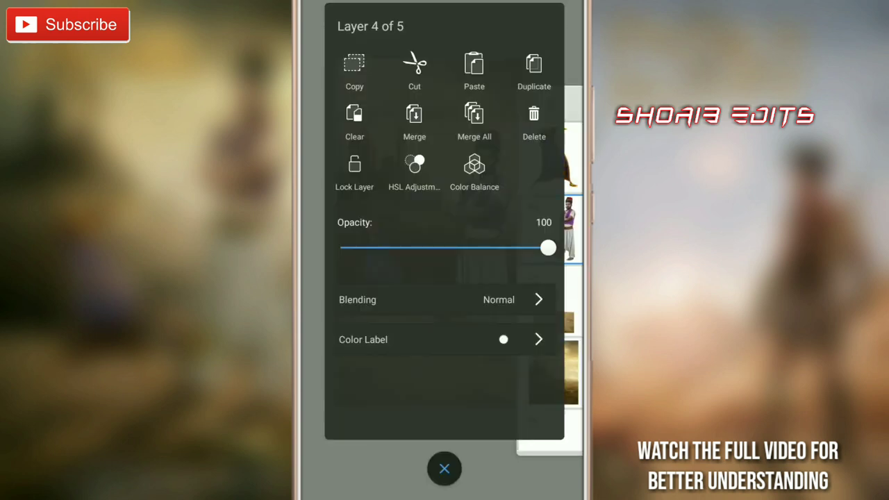
pyautogui.click(354, 66)
pyautogui.click(555, 105)
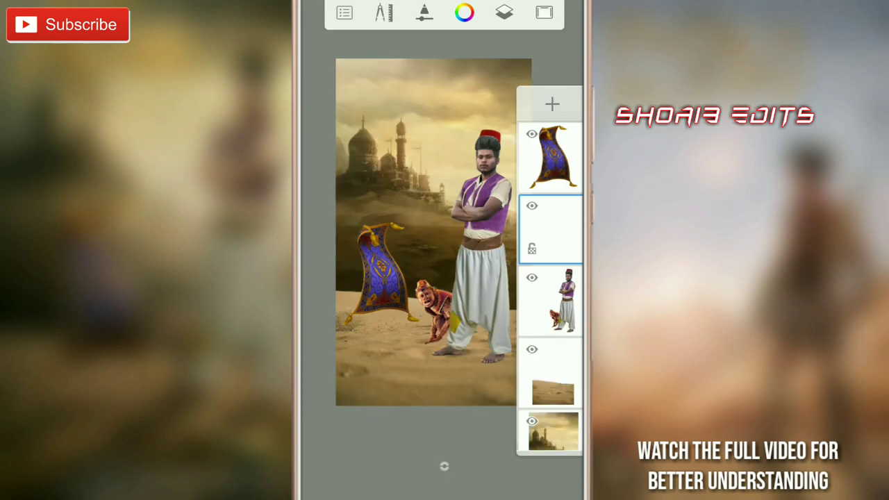
pyautogui.click(551, 229)
pyautogui.click(480, 63)
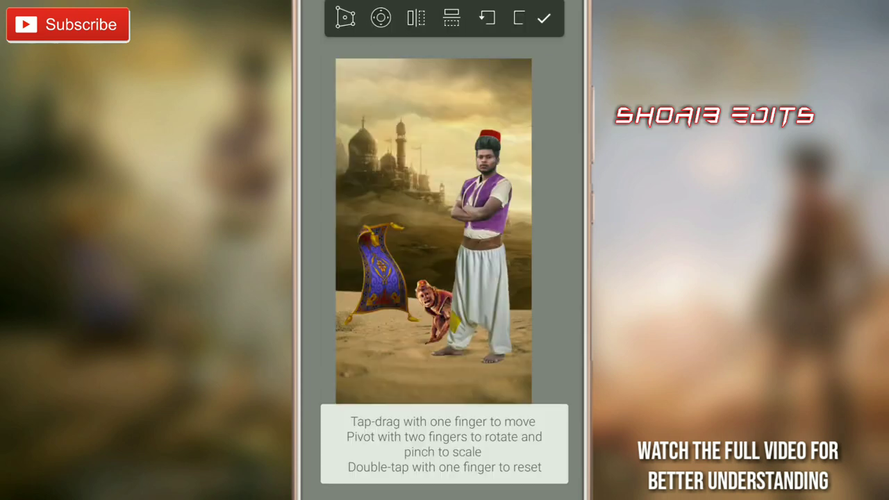
pyautogui.click(544, 18)
pyautogui.click(501, 20)
# Darken the duplicate figure to solid black with HSL Lightness at minimum
pyautogui.click(563, 225)
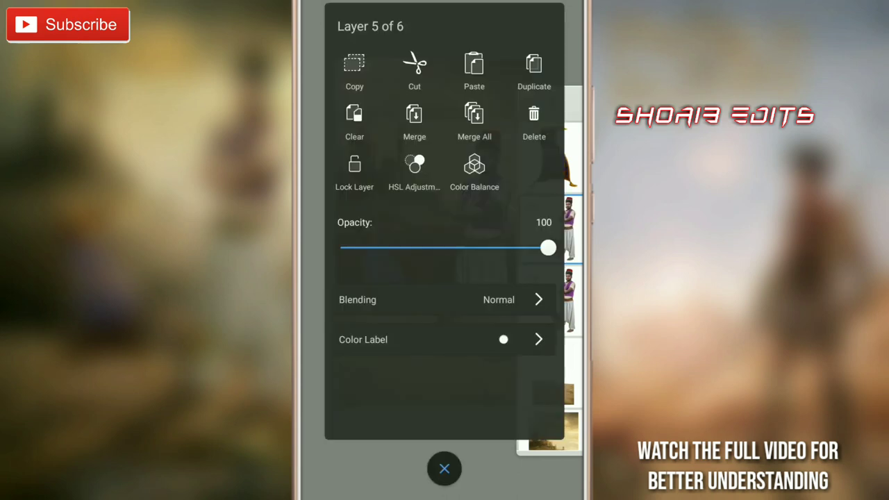
pyautogui.click(414, 166)
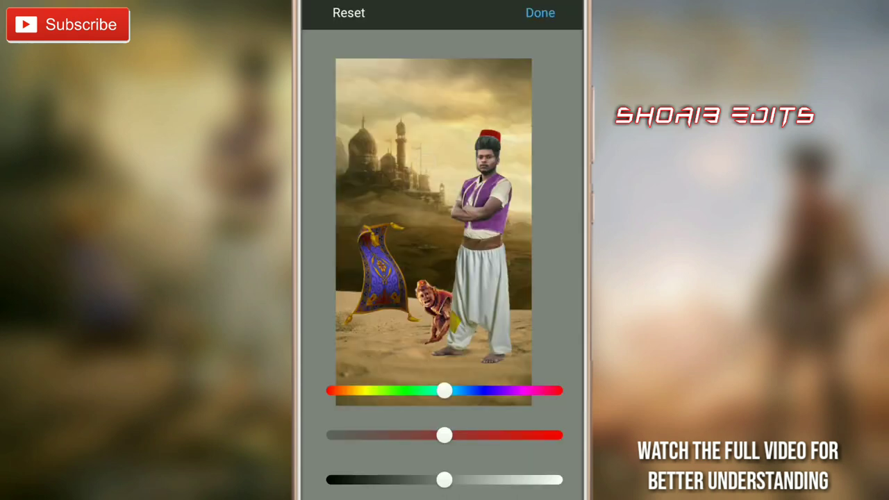
pyautogui.moveTo(444, 479); pyautogui.dragTo(326, 480)
pyautogui.click(540, 12)
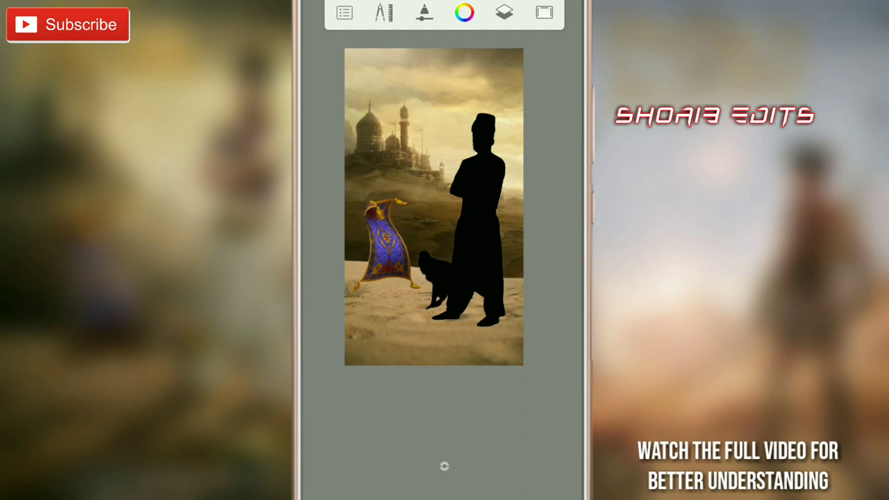
pyautogui.click(384, 12)
# Flip the black silhouette vertically and angle it under the figures' feet as a shadow
pyautogui.click(398, 49)
pyautogui.click(451, 17)
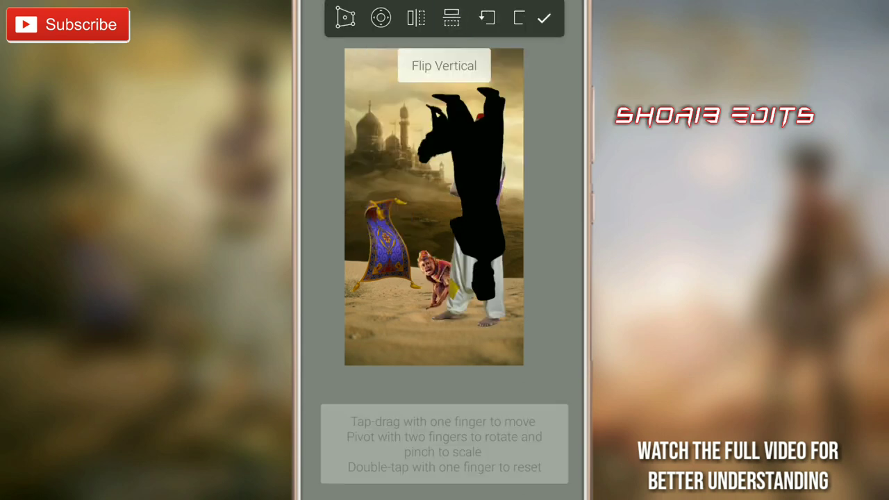
pyautogui.moveTo(472, 209)
pyautogui.mouseDown()
pyautogui.moveTo(503, 364)
pyautogui.moveTo(514, 359)
pyautogui.moveTo(470, 359)
pyautogui.mouseUp()
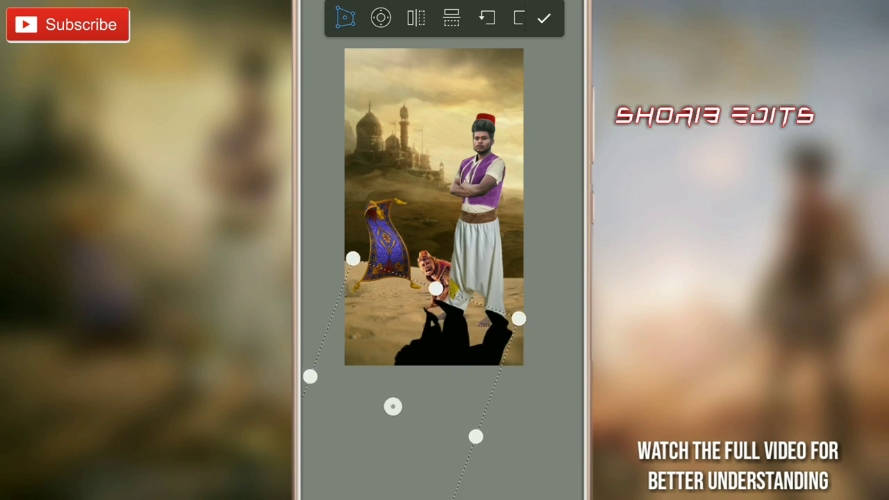
pyautogui.moveTo(517, 319); pyautogui.dragTo(528, 313)
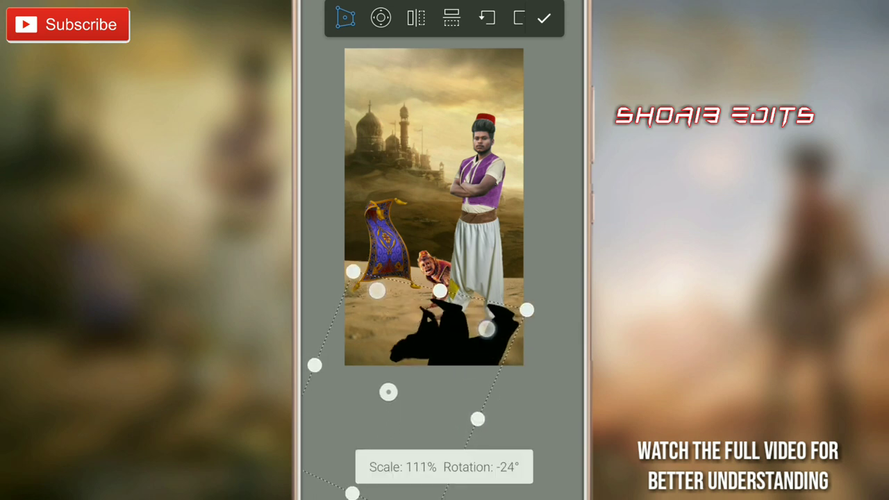
pyautogui.moveTo(512, 280); pyautogui.dragTo(467, 372)
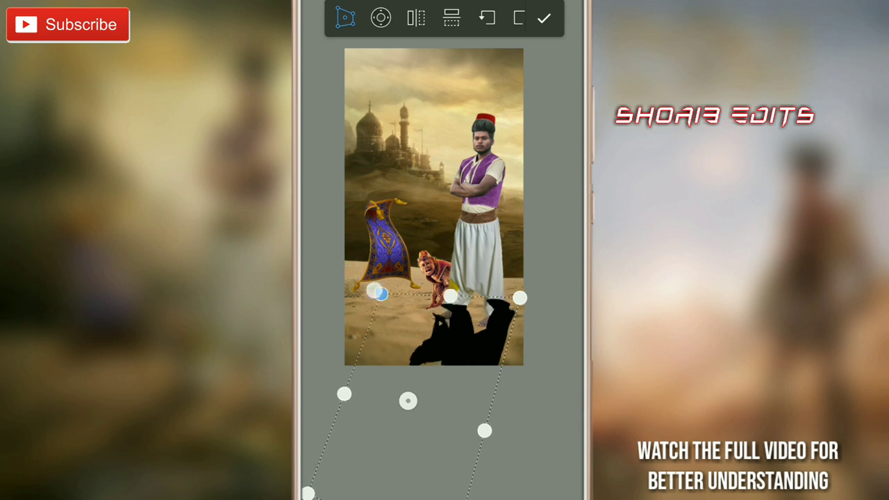
pyautogui.moveTo(369, 265); pyautogui.dragTo(503, 323)
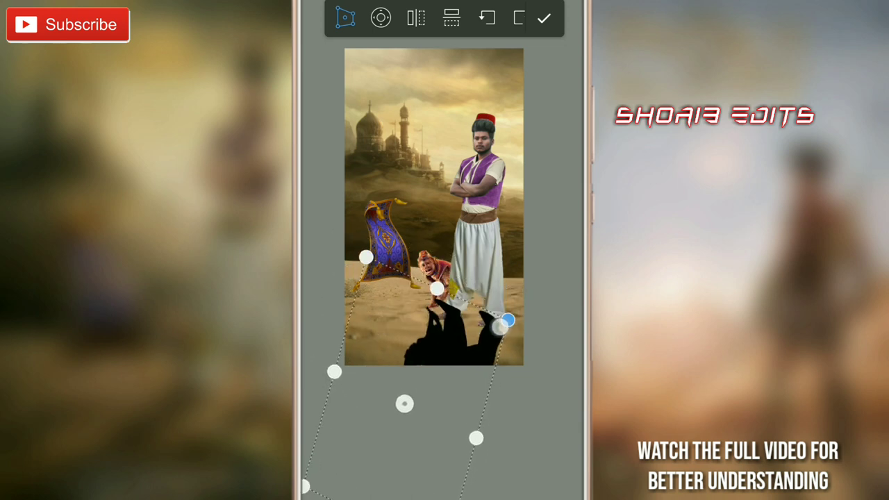
pyautogui.click(544, 18)
# Check the shadow up close and lower its layer opacity to about 23%
pyautogui.click(505, 13)
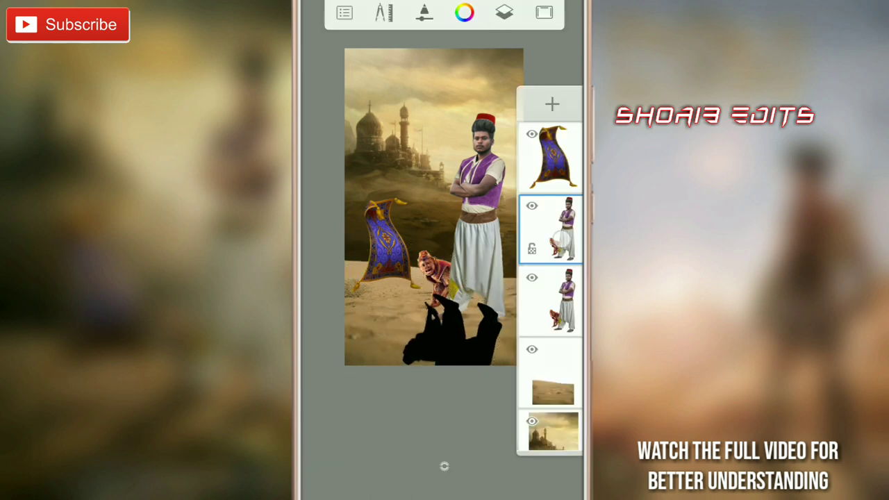
pyautogui.moveTo(430, 173); pyautogui.dragTo(389, 264)
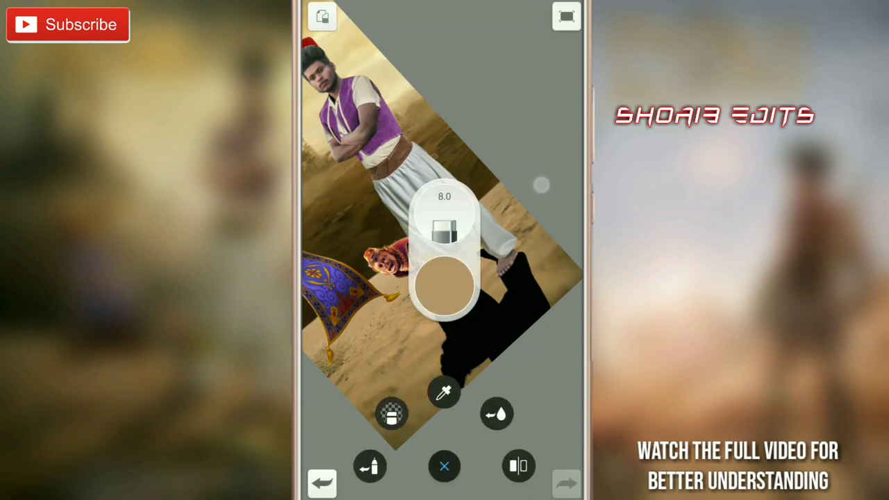
pyautogui.moveTo(444, 278)
pyautogui.mouseDown()
pyautogui.moveTo(502, 275)
pyautogui.moveTo(492, 264)
pyautogui.mouseUp()
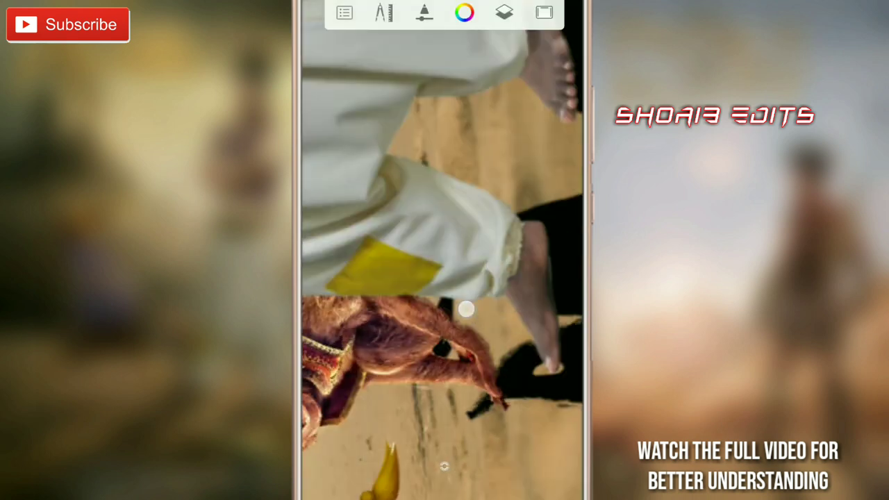
pyautogui.moveTo(464, 309); pyautogui.dragTo(429, 257)
pyautogui.moveTo(437, 340); pyautogui.dragTo(451, 375)
pyautogui.click(504, 12)
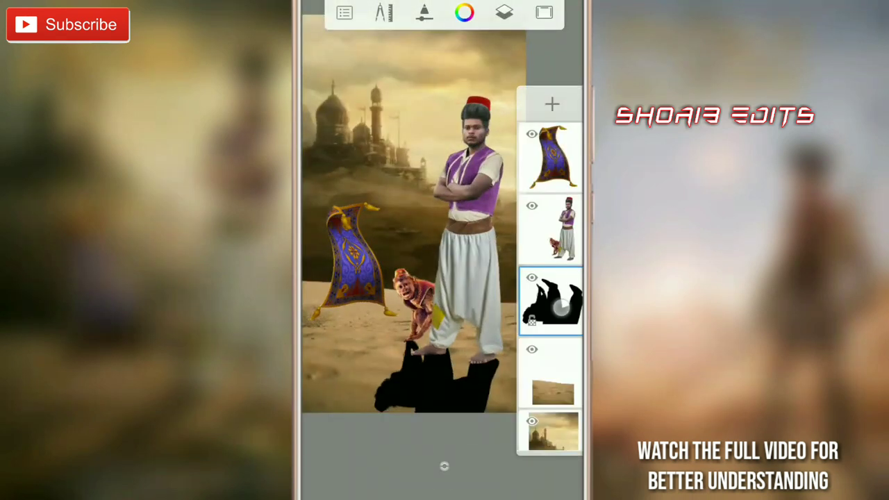
pyautogui.click(556, 299)
pyautogui.moveTo(452, 248); pyautogui.dragTo(387, 248)
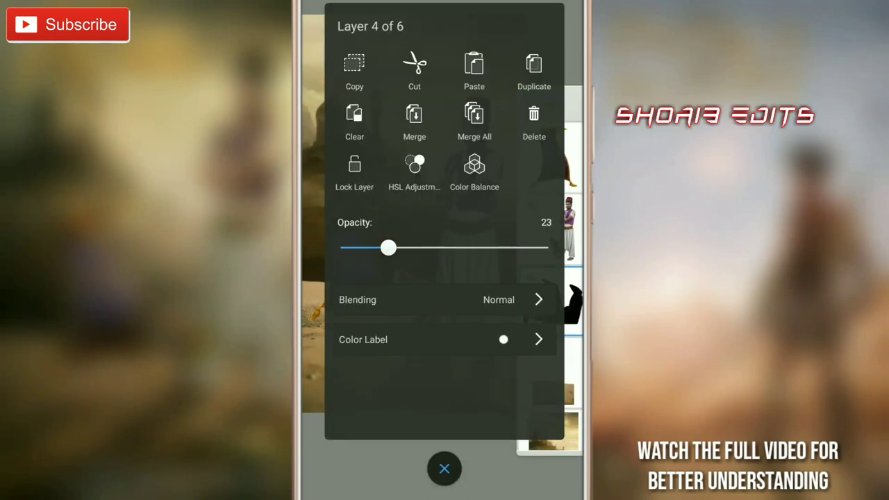
pyautogui.click(445, 468)
pyautogui.moveTo(444, 347)
pyautogui.mouseDown()
pyautogui.moveTo(441, 362)
pyautogui.moveTo(436, 351)
pyautogui.mouseUp()
# Select the carpet layer and copy it
pyautogui.click(504, 12)
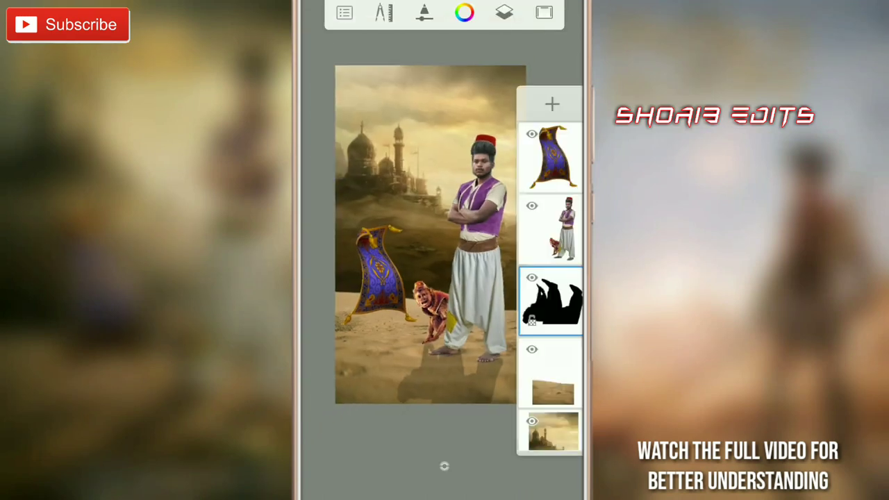
pyautogui.click(550, 158)
pyautogui.click(354, 72)
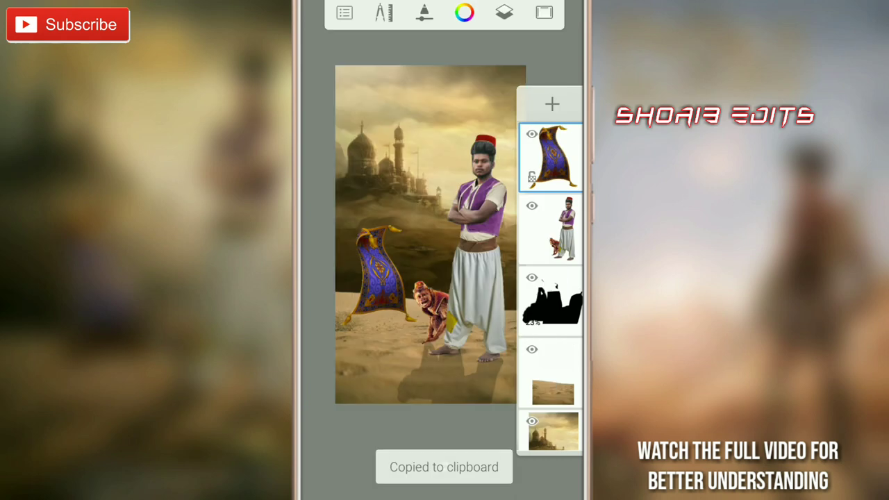
# Paste the copied carpet as a new layer
pyautogui.click(552, 103)
pyautogui.click(550, 158)
pyautogui.click(475, 65)
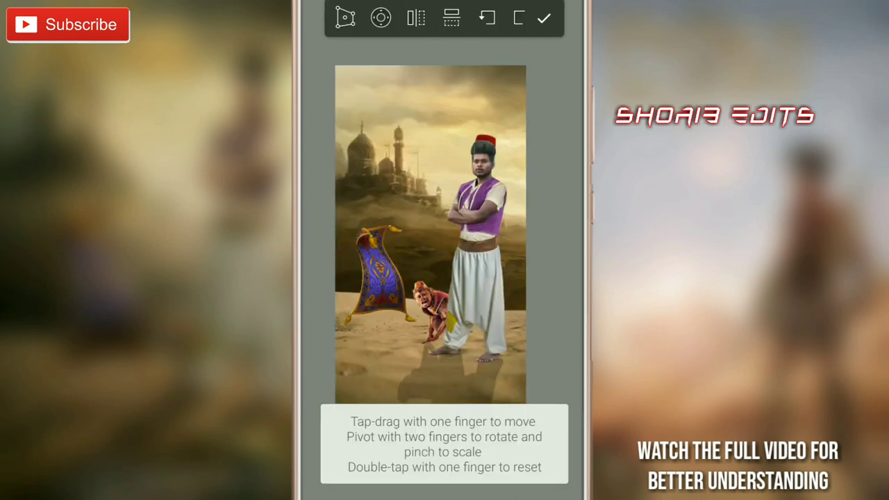
pyautogui.click(543, 19)
pyautogui.click(505, 13)
# Darken the pasted carpet to solid black with HSL Lightness at minimum
pyautogui.click(550, 158)
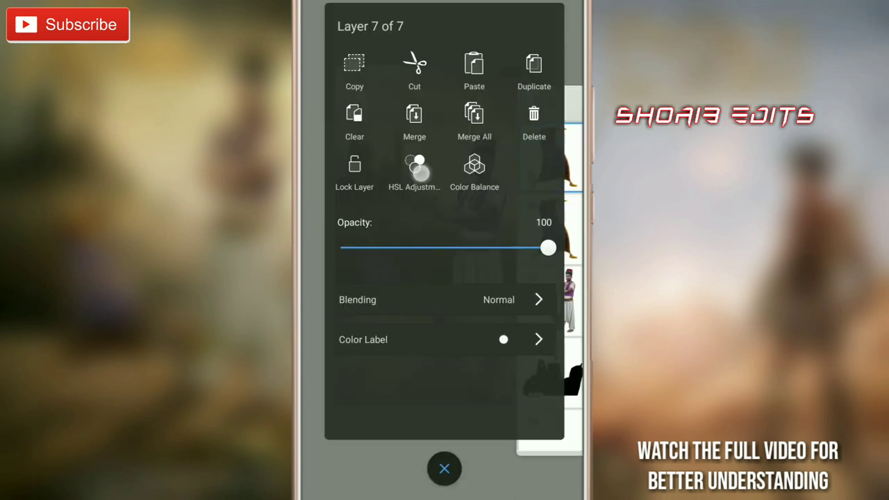
pyautogui.click(416, 167)
pyautogui.moveTo(445, 479); pyautogui.dragTo(325, 479)
pyautogui.click(540, 12)
pyautogui.scroll(2, 418, 227)
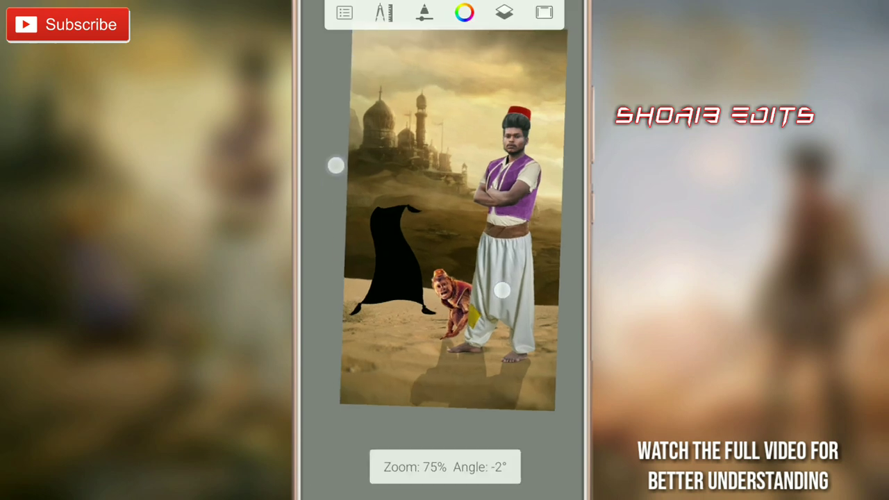
pyautogui.scroll(3, 418, 227)
# Flip the black carpet vertically and skew it into a shadow stretching down the sand
pyautogui.click(383, 13)
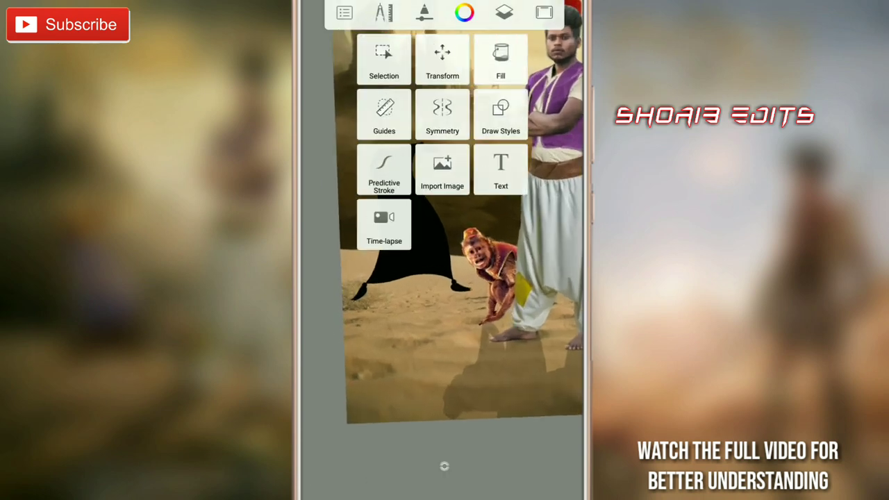
pyautogui.click(442, 61)
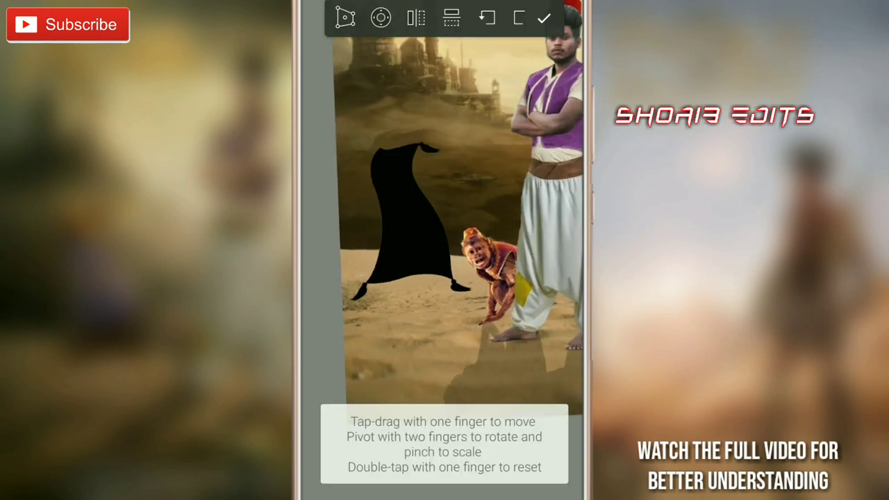
pyautogui.click(451, 17)
pyautogui.moveTo(409, 139); pyautogui.dragTo(388, 317)
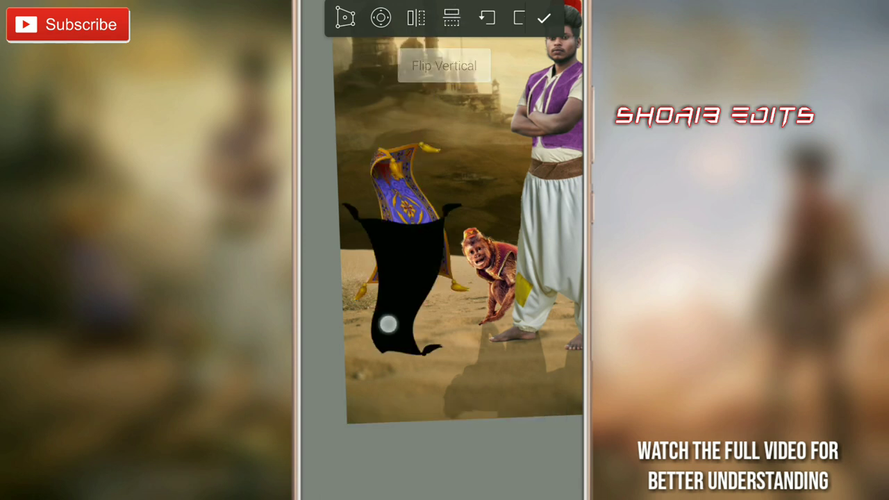
pyautogui.moveTo(441, 397); pyautogui.dragTo(443, 399)
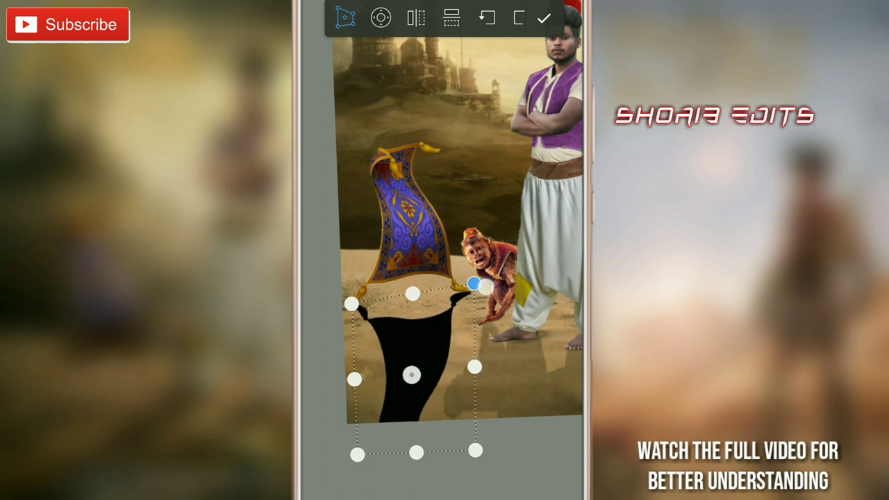
pyautogui.moveTo(347, 306); pyautogui.dragTo(346, 313)
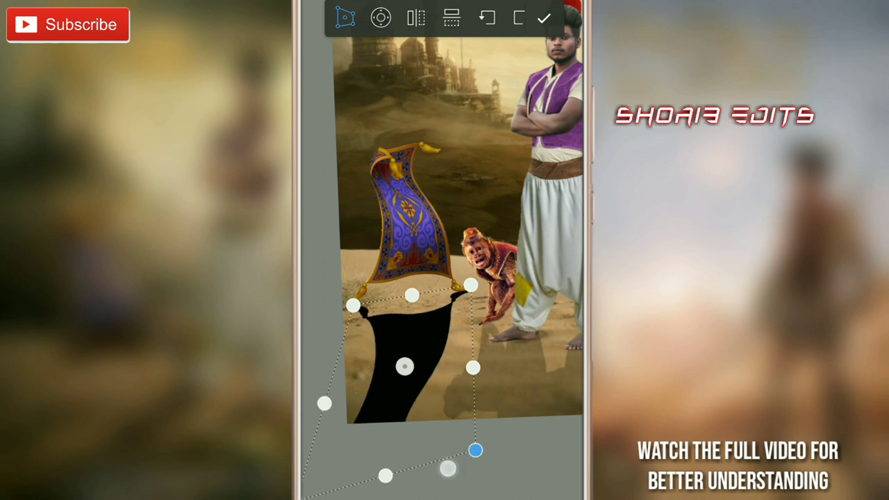
pyautogui.moveTo(448, 470); pyautogui.dragTo(434, 494)
pyautogui.click(526, 8)
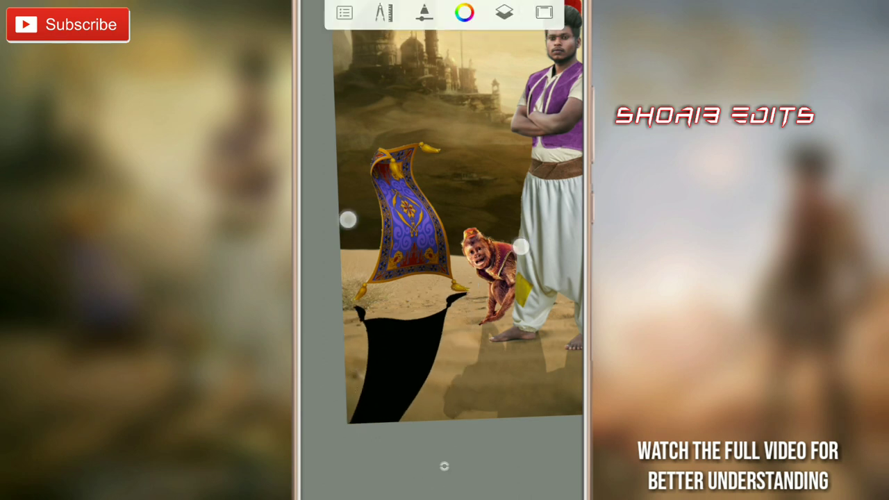
# Fade the carpet shadow layer to about 21% opacity
pyautogui.scroll(2, 434, 232)
pyautogui.click(514, 11)
pyautogui.click(552, 158)
pyautogui.moveTo(547, 248); pyautogui.dragTo(379, 247)
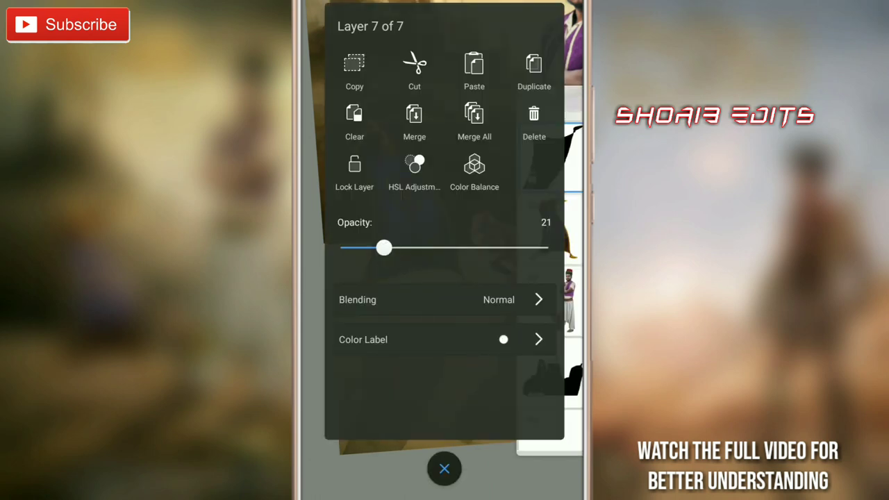
pyautogui.click(444, 469)
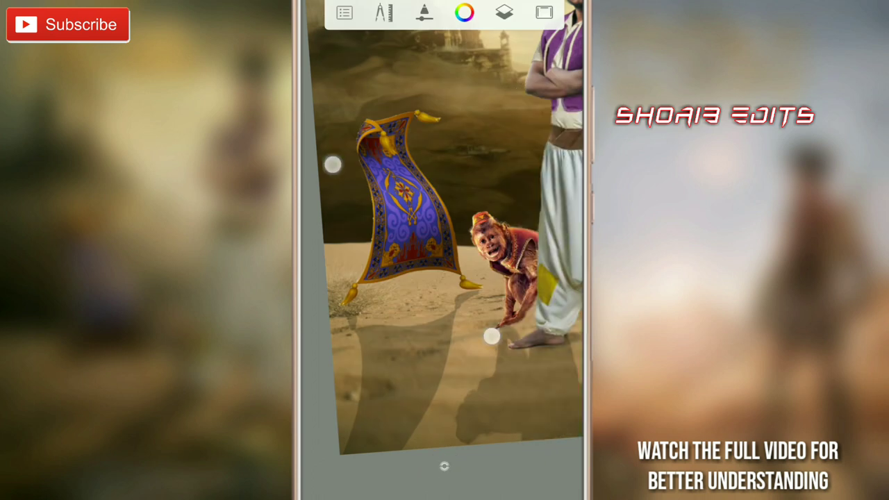
pyautogui.scroll(-3, 440, 229)
# Import the magic lamp from the Aladdin Stock album and place it near the bottom
pyautogui.scroll(-1, 430, 222)
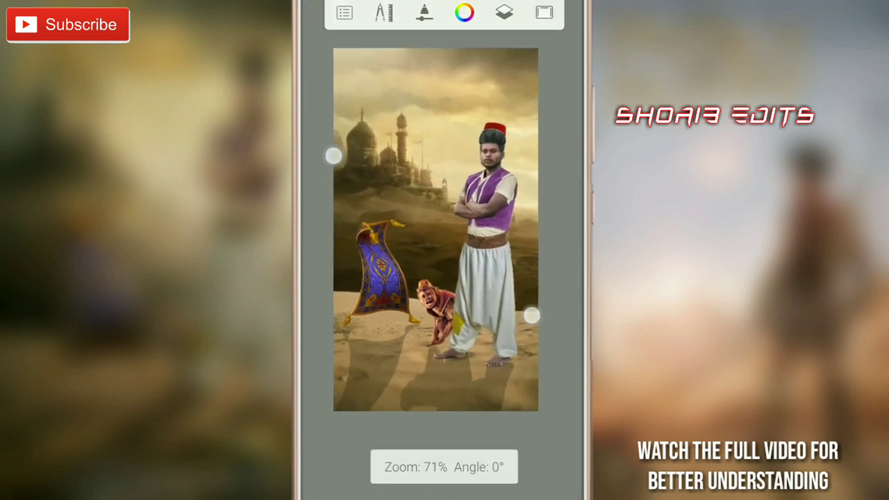
pyautogui.click(384, 13)
pyautogui.click(410, 110)
pyautogui.click(346, 17)
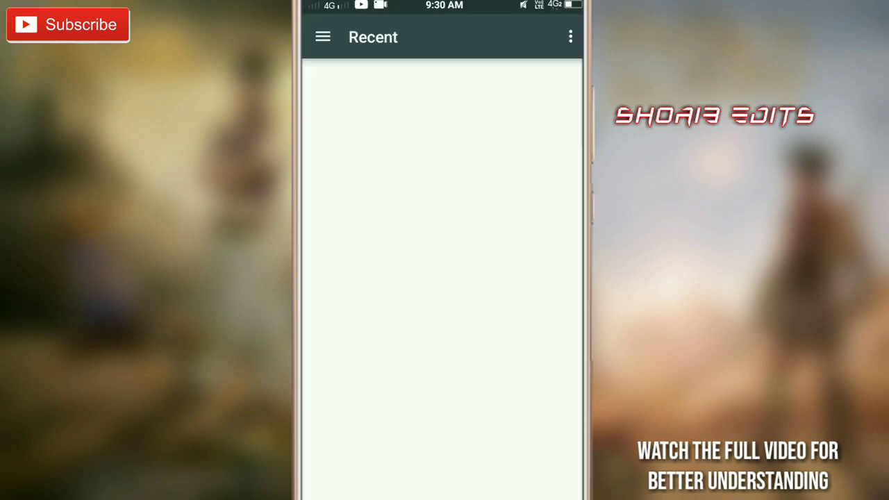
pyautogui.click(317, 36)
pyautogui.click(377, 466)
pyautogui.scroll(-10, 493, 179)
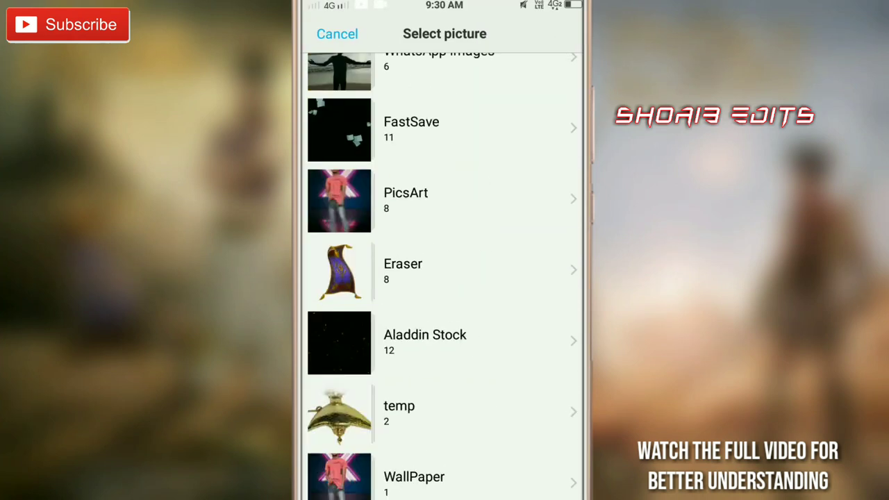
pyautogui.click(419, 335)
pyautogui.click(423, 169)
pyautogui.moveTo(341, 142); pyautogui.dragTo(556, 419)
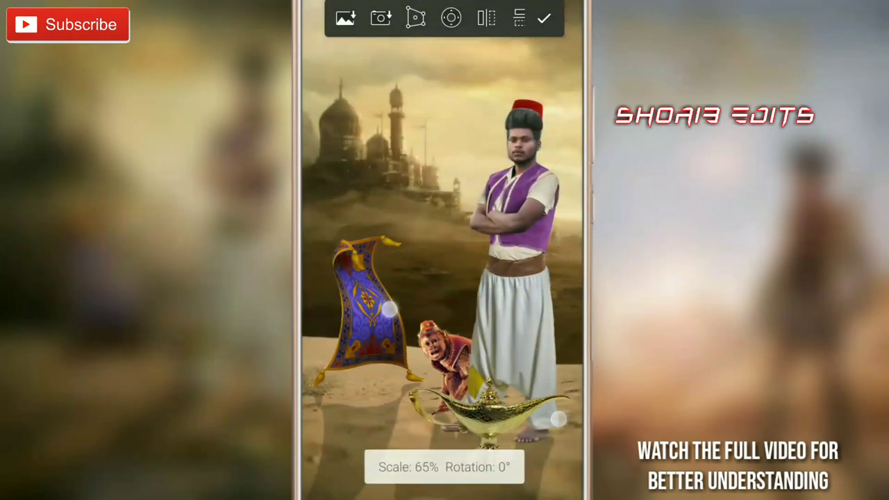
pyautogui.click(544, 19)
# Shrink the lamp and tilt it slightly
pyautogui.scroll(3, 437, 243)
pyautogui.click(381, 15)
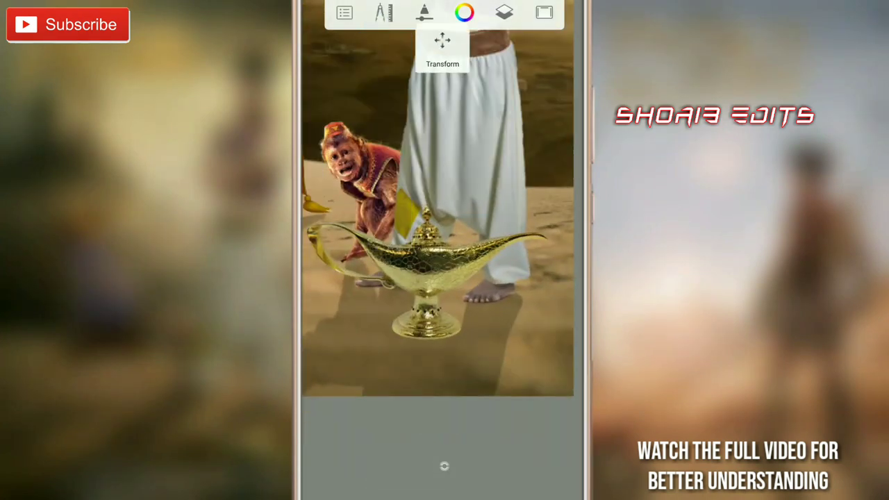
pyautogui.click(440, 49)
pyautogui.moveTo(528, 354); pyautogui.dragTo(554, 334)
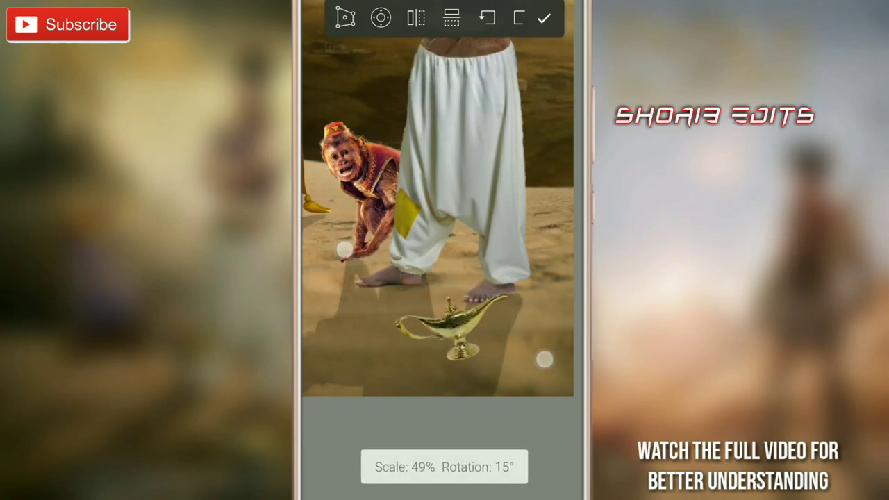
pyautogui.click(544, 19)
# Erase the stray edges around the lamp's base
pyautogui.scroll(3, 437, 208)
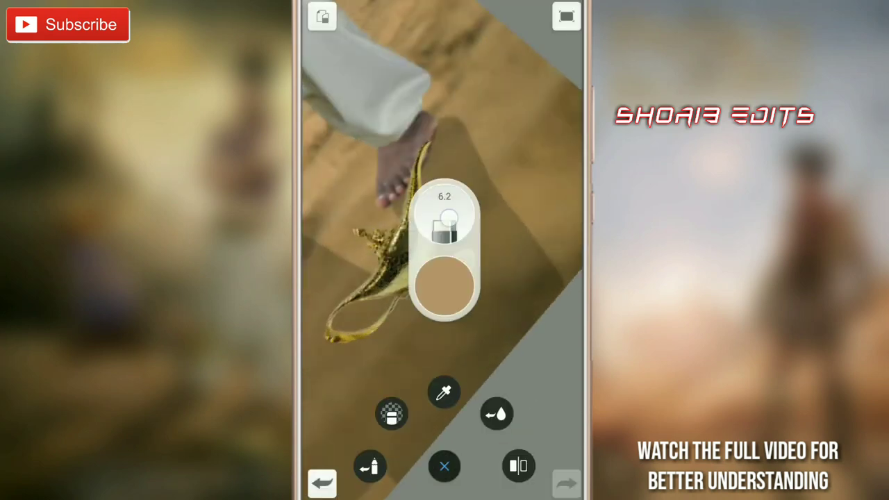
pyautogui.scroll(5, 444, 250)
pyautogui.scroll(-2, 456, 208)
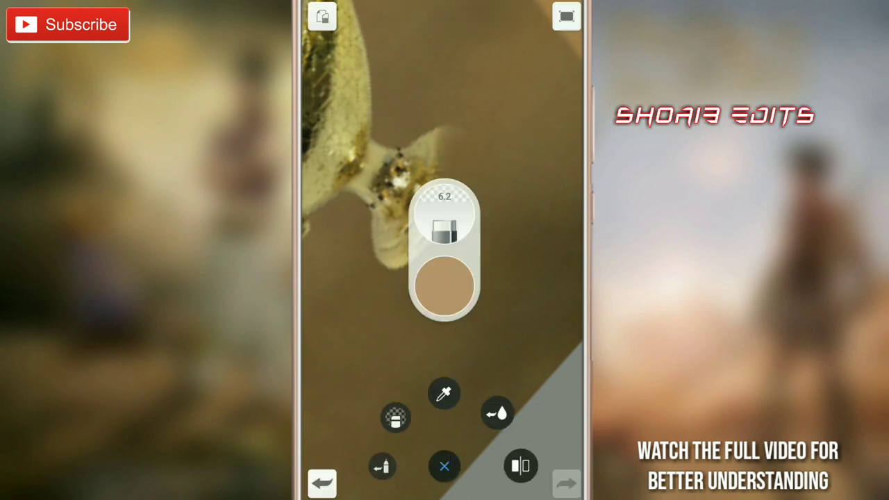
pyautogui.click(393, 284)
pyautogui.moveTo(445, 307); pyautogui.dragTo(445, 178)
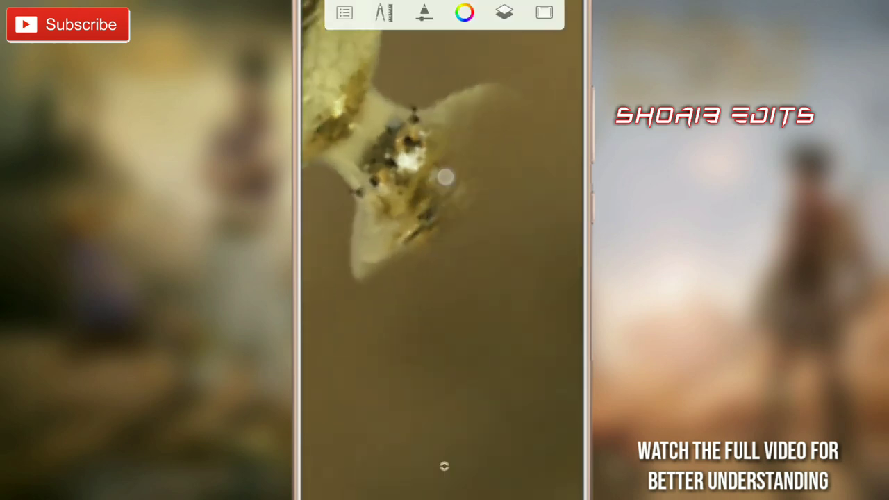
pyautogui.click(363, 267)
pyautogui.moveTo(410, 239); pyautogui.dragTo(483, 107)
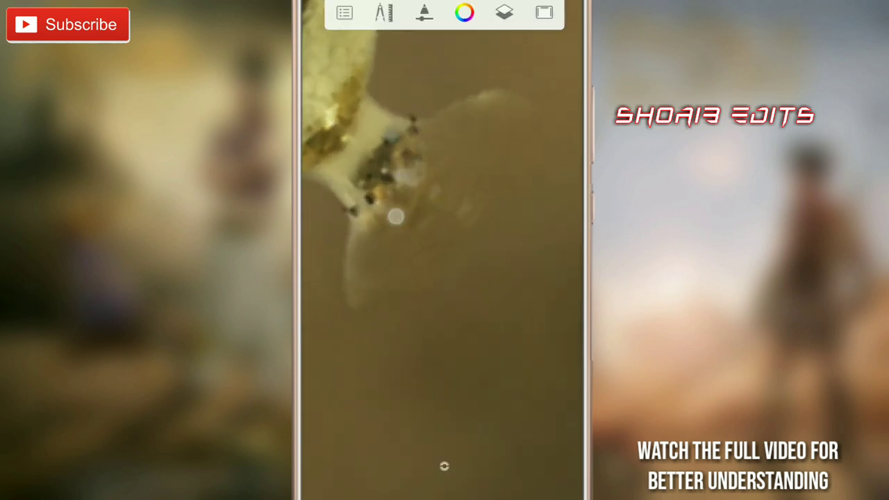
pyautogui.scroll(-5, 395, 217)
# Shrink the lamp a little more and reposition it by the figure's feet
pyautogui.click(384, 13)
pyautogui.click(440, 55)
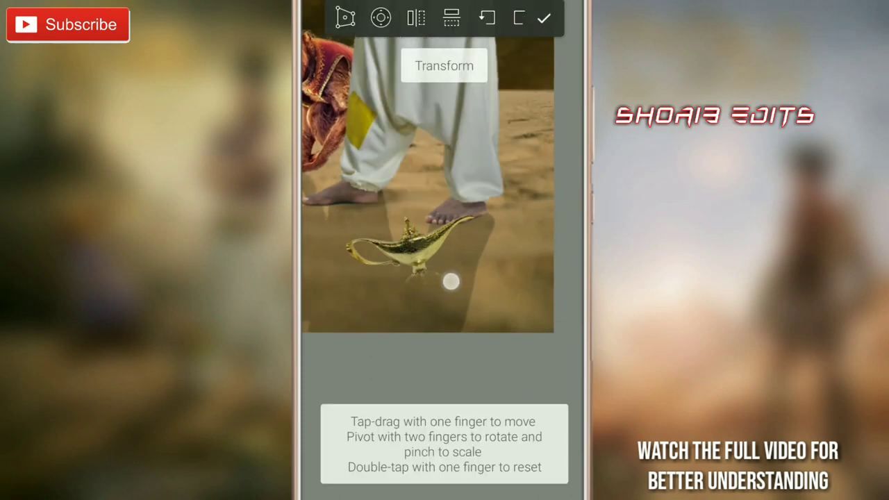
pyautogui.moveTo(470, 257); pyautogui.dragTo(532, 303)
pyautogui.click(547, 21)
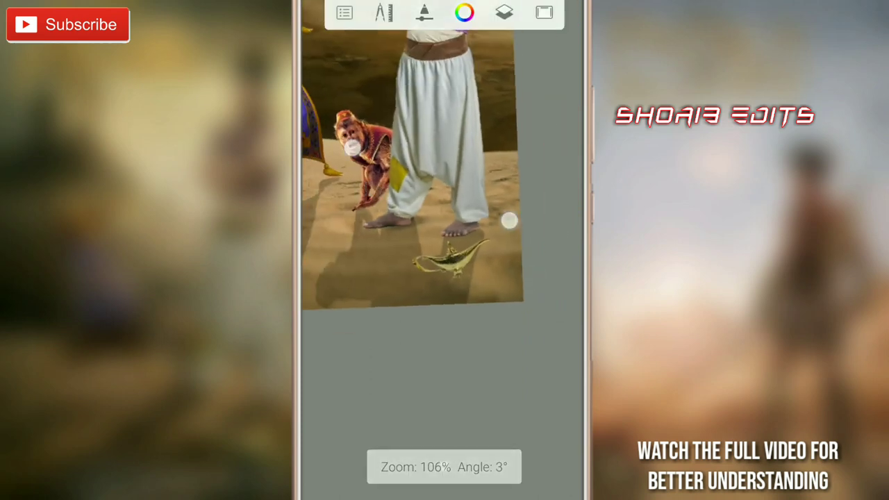
pyautogui.moveTo(507, 220); pyautogui.dragTo(520, 206)
# Start another image import from the device's photo albums
pyautogui.click(384, 13)
pyautogui.click(442, 167)
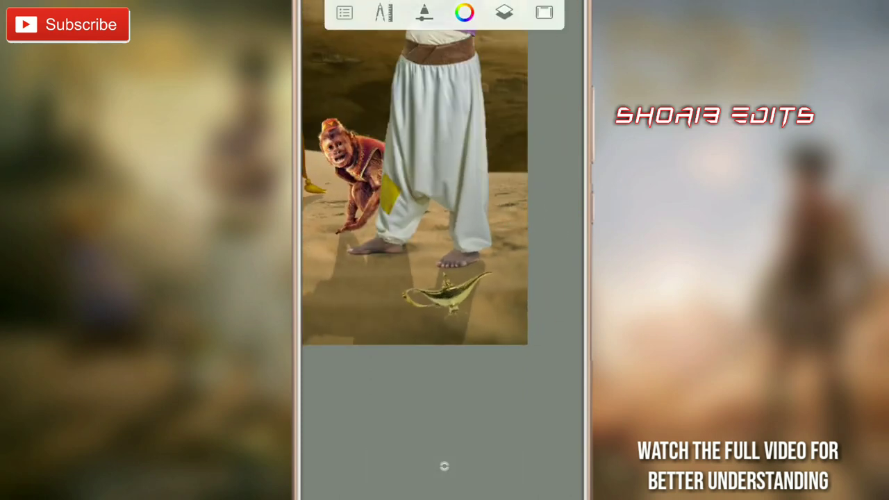
pyautogui.click(377, 467)
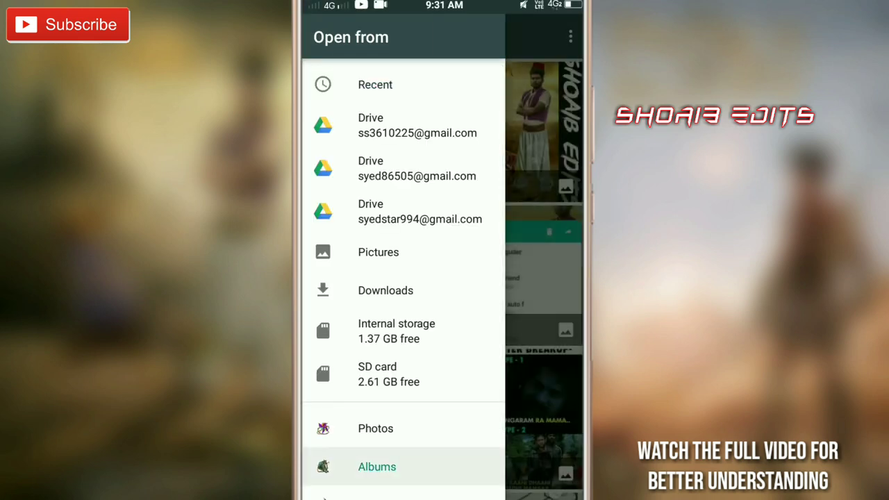
pyautogui.scroll(-10, 500, 208)
# Import the smoke image from the Aladdin Stock album onto the canvas
pyautogui.click(425, 316)
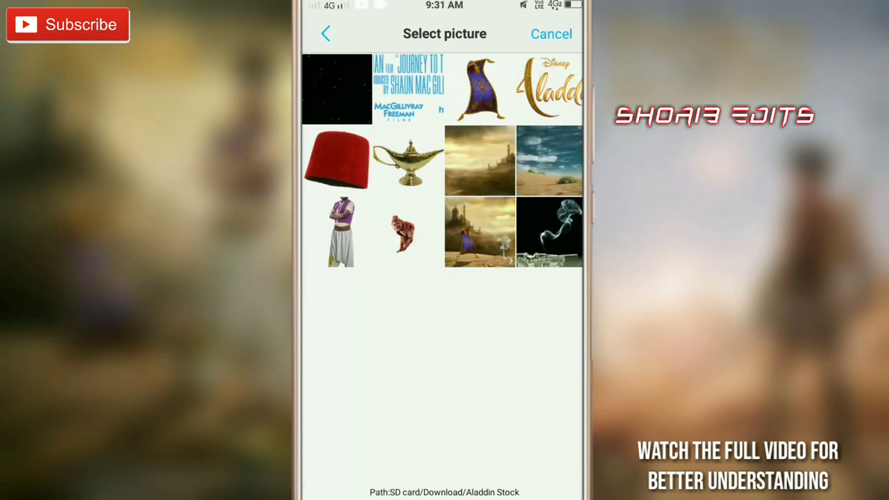
pyautogui.click(337, 86)
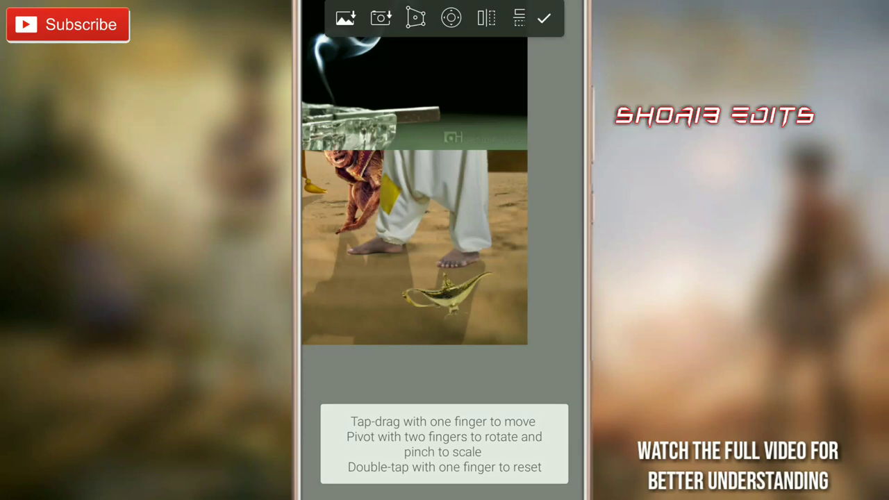
pyautogui.click(544, 19)
pyautogui.moveTo(490, 204)
pyautogui.mouseDown()
pyautogui.moveTo(553, 210)
pyautogui.moveTo(505, 210)
pyautogui.moveTo(471, 190)
pyautogui.mouseUp()
pyautogui.click(444, 464)
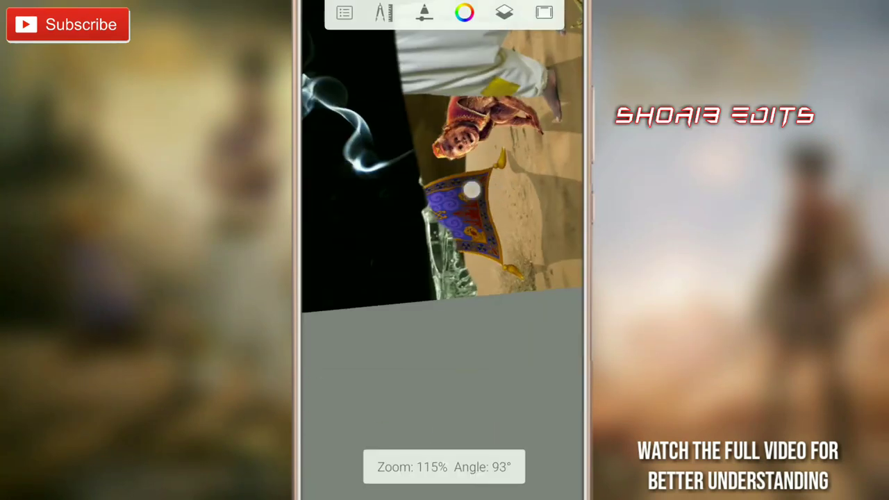
pyautogui.moveTo(466, 409)
pyautogui.mouseDown()
pyautogui.moveTo(535, 290)
pyautogui.moveTo(535, 373)
pyautogui.mouseUp()
# Set the smoke layer's blend mode to Screen to drop its black background
pyautogui.click(504, 12)
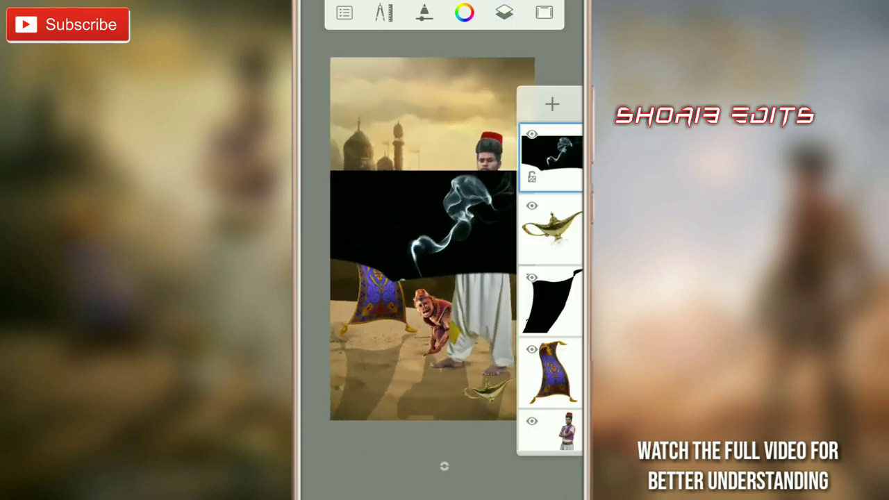
pyautogui.click(564, 158)
pyautogui.click(444, 299)
pyautogui.click(434, 261)
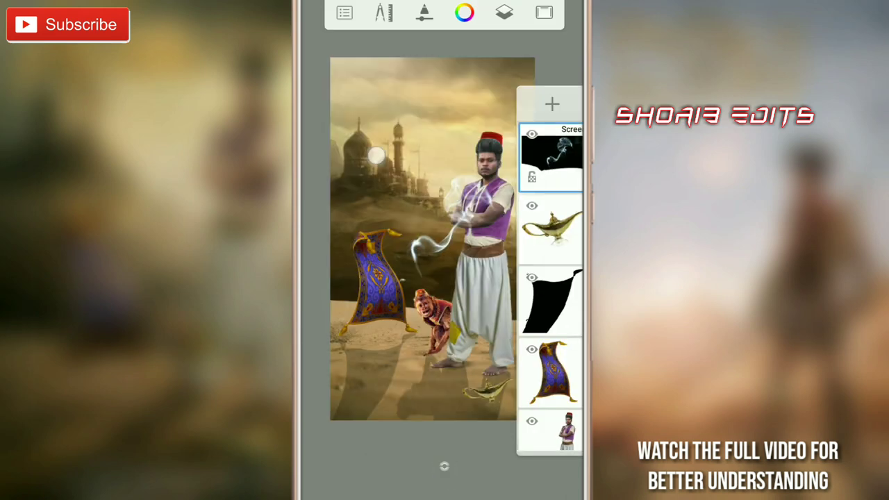
# Shrink the smoke to 53%, flip it horizontally and place it over the lamp
pyautogui.click(383, 11)
pyautogui.click(442, 59)
pyautogui.moveTo(486, 264); pyautogui.dragTo(553, 296)
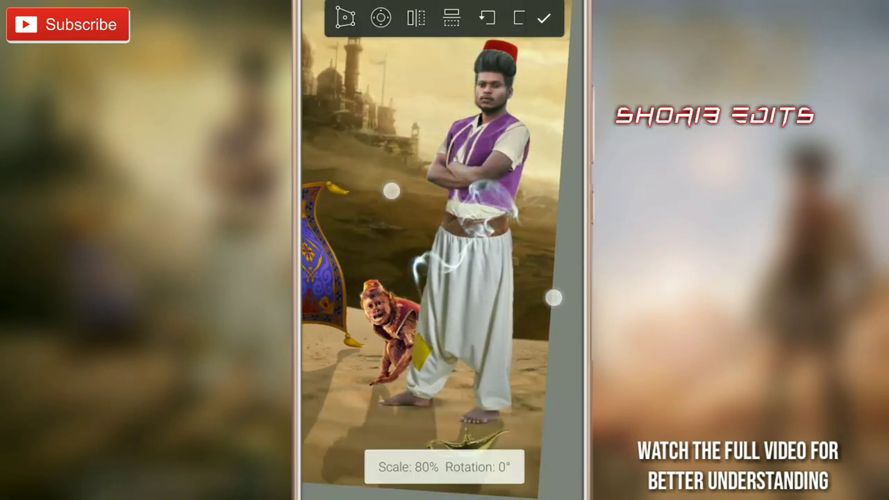
pyautogui.click(416, 18)
pyautogui.moveTo(347, 264); pyautogui.dragTo(451, 299)
pyautogui.moveTo(550, 359); pyautogui.dragTo(558, 394)
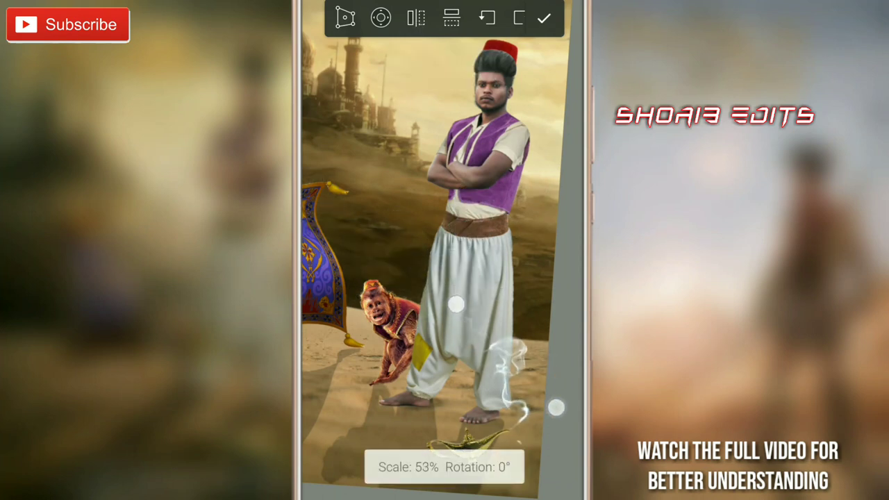
pyautogui.moveTo(416, 249); pyautogui.dragTo(418, 254)
pyautogui.click(543, 19)
pyautogui.scroll(5, 420, 216)
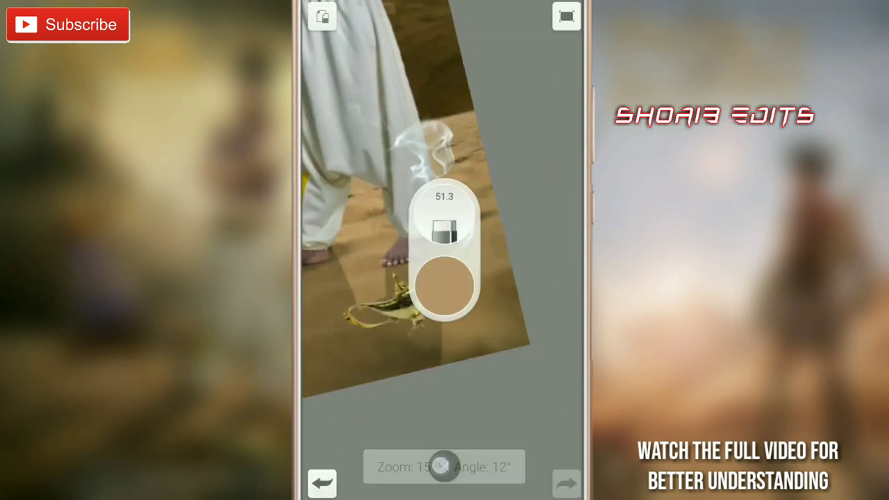
pyautogui.scroll(-5, 425, 208)
# Merge the smoke down into the lamp layer and make a copy of the lamp
pyautogui.click(505, 12)
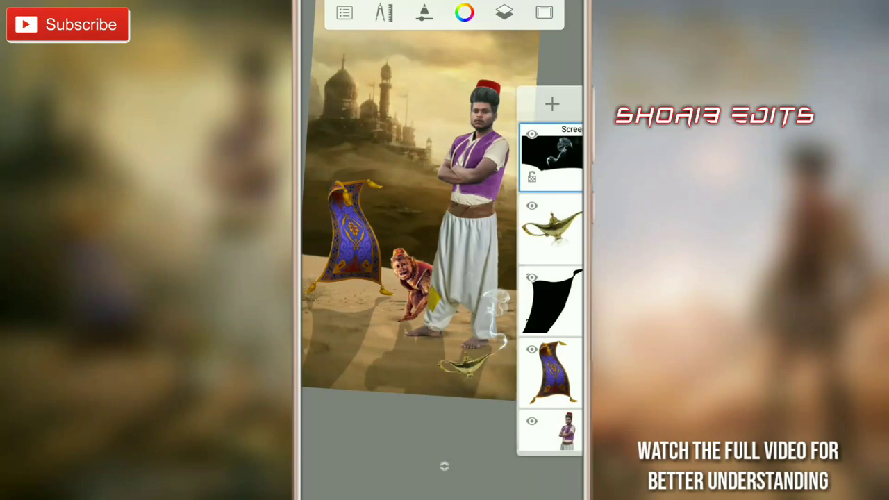
pyautogui.click(548, 139)
pyautogui.click(414, 112)
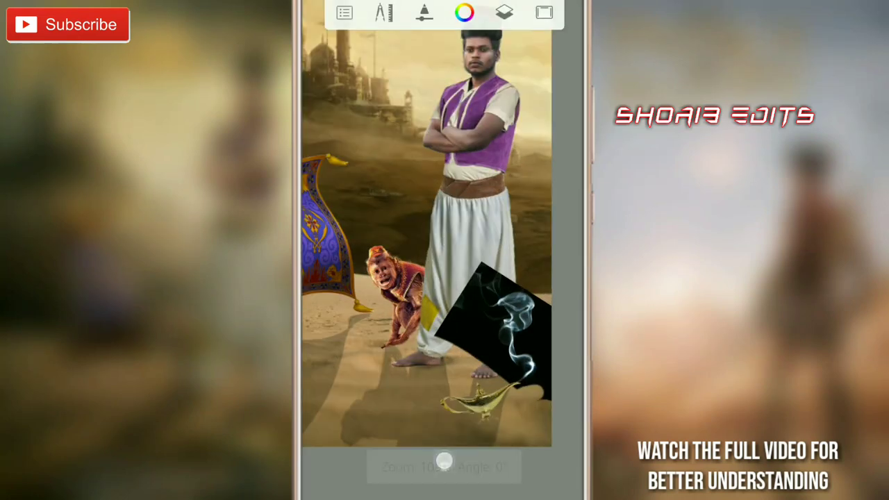
pyautogui.click(495, 18)
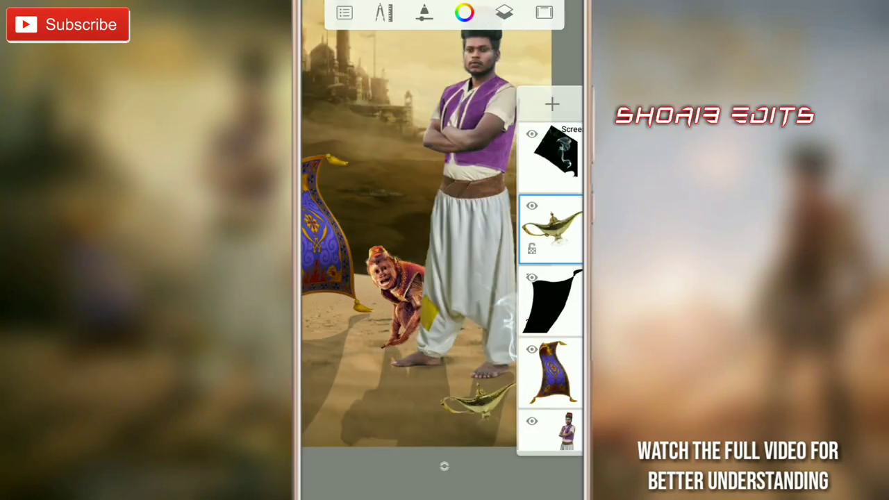
pyautogui.click(552, 104)
pyautogui.click(559, 231)
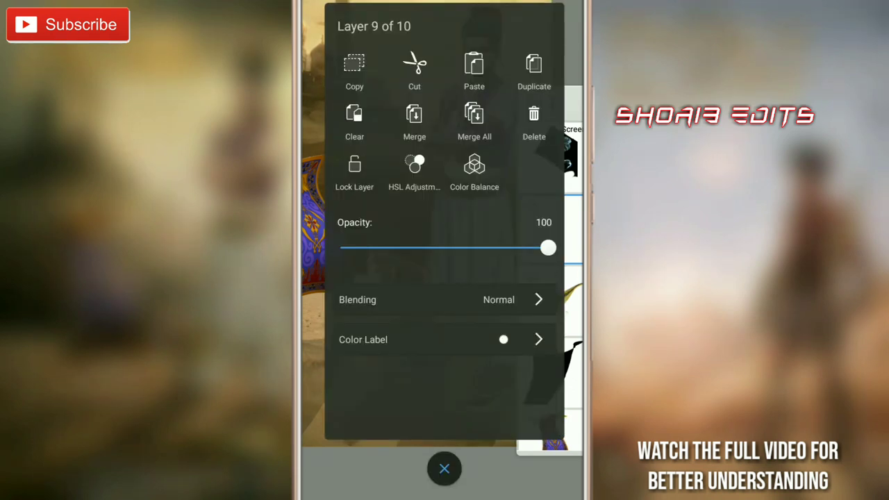
pyautogui.click(474, 68)
pyautogui.click(544, 18)
# Turn the lamp copy solid black with HSL Adjustment lightness at minimum
pyautogui.click(504, 13)
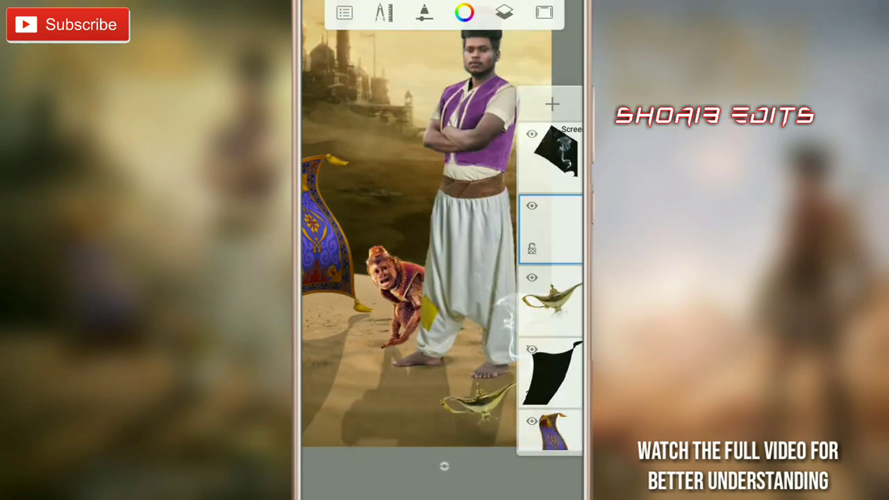
pyautogui.click(557, 231)
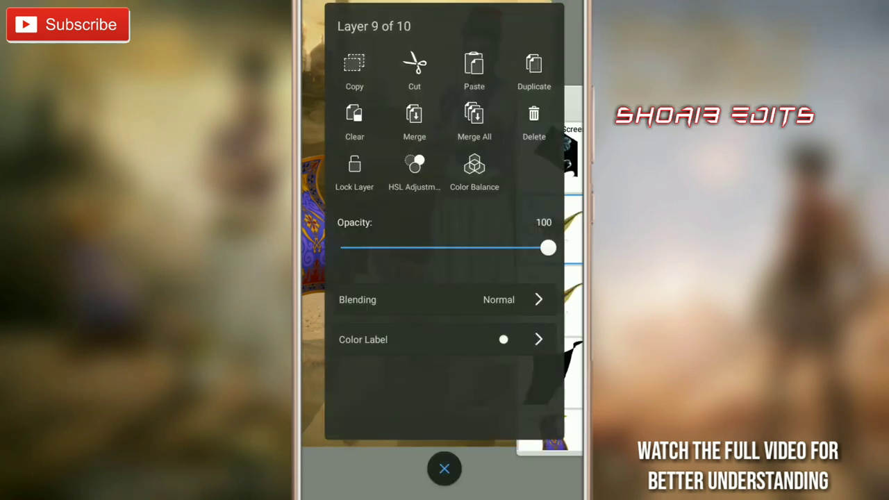
pyautogui.click(414, 170)
pyautogui.moveTo(444, 479); pyautogui.dragTo(325, 478)
pyautogui.click(539, 12)
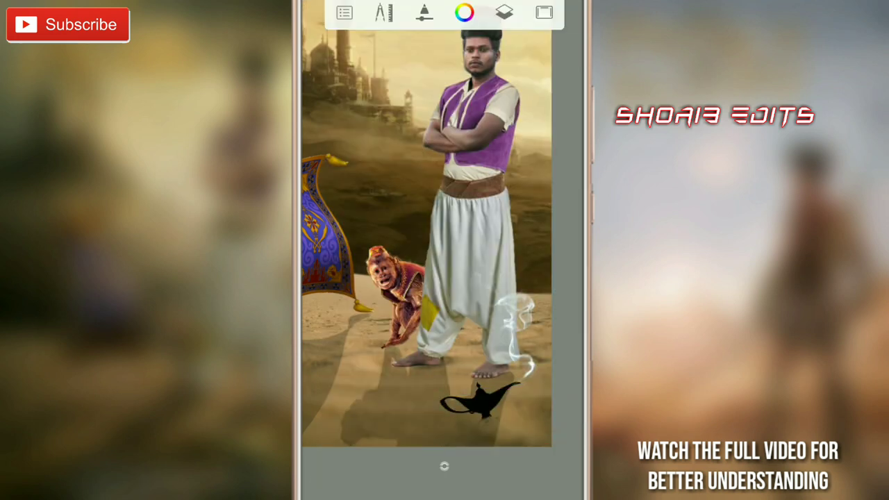
pyautogui.scroll(-3, 334, 139)
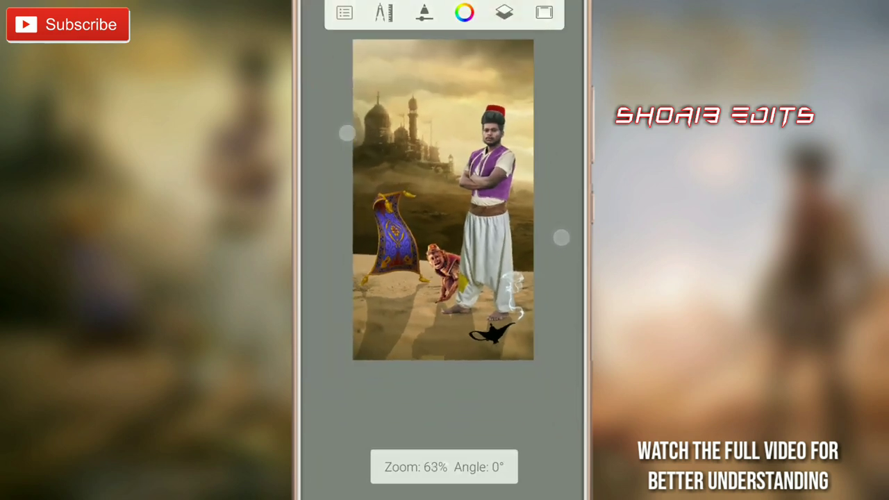
# Flip the black lamp vertically and scale it into a shadow beneath the lamp
pyautogui.click(440, 14)
pyautogui.click(452, 17)
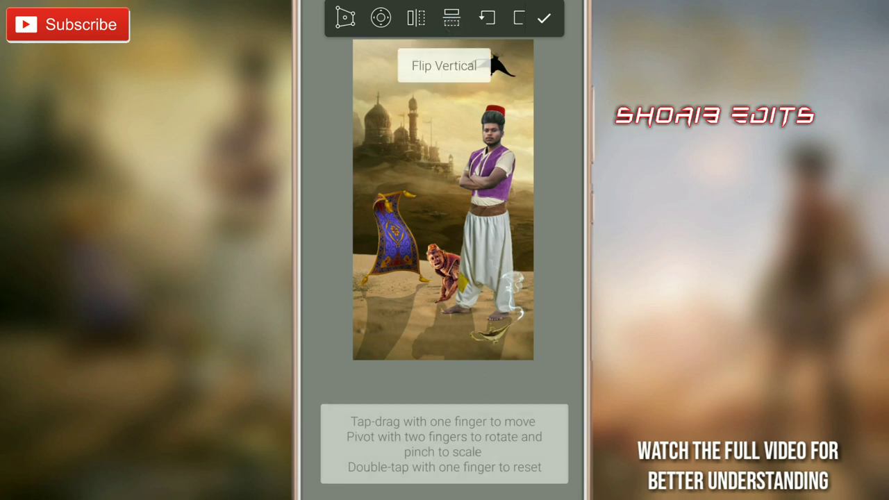
pyautogui.moveTo(492, 355)
pyautogui.mouseDown()
pyautogui.moveTo(540, 364)
pyautogui.moveTo(538, 386)
pyautogui.moveTo(541, 367)
pyautogui.mouseUp()
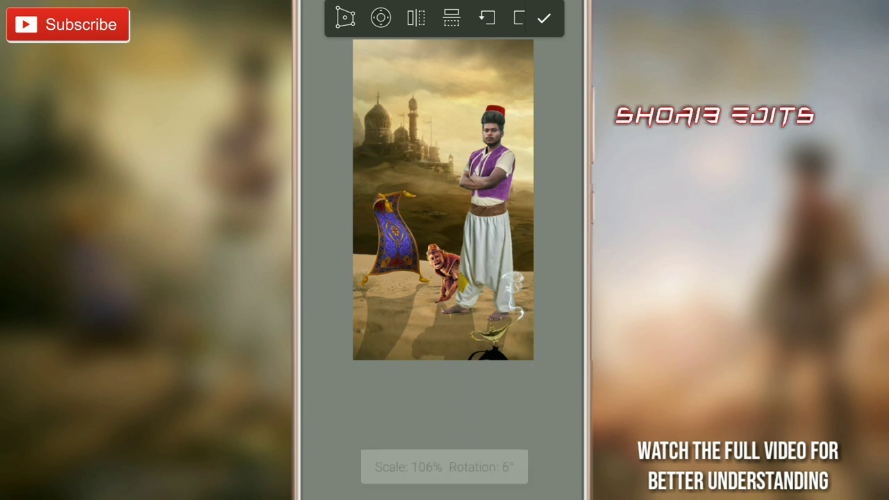
pyautogui.click(544, 18)
pyautogui.scroll(5, 479, 292)
# Lower the shadow layer's opacity to 22%
pyautogui.click(504, 12)
pyautogui.click(553, 237)
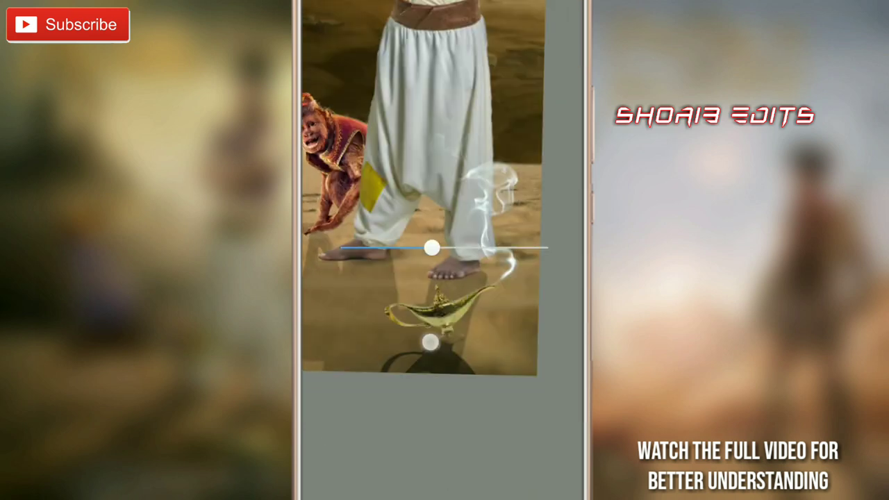
pyautogui.moveTo(417, 247); pyautogui.dragTo(394, 247)
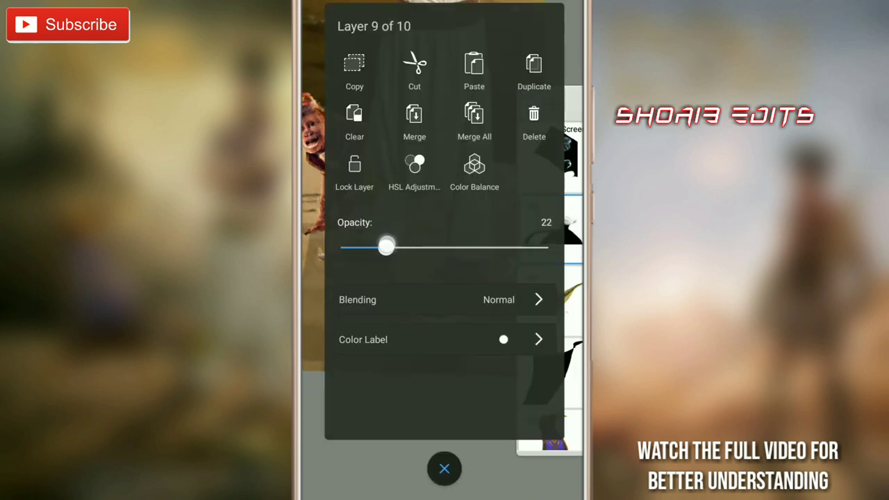
pyautogui.click(444, 469)
pyautogui.click(504, 12)
pyautogui.scroll(-5, 438, 208)
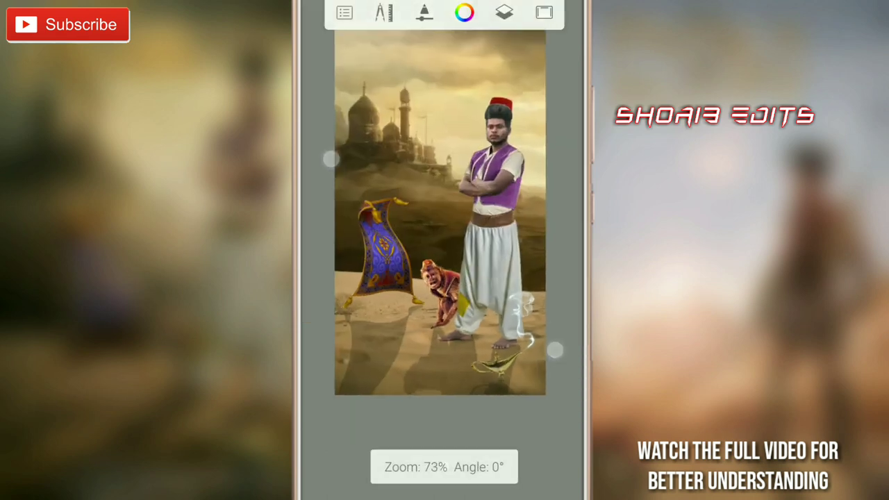
pyautogui.scroll(-1, 438, 209)
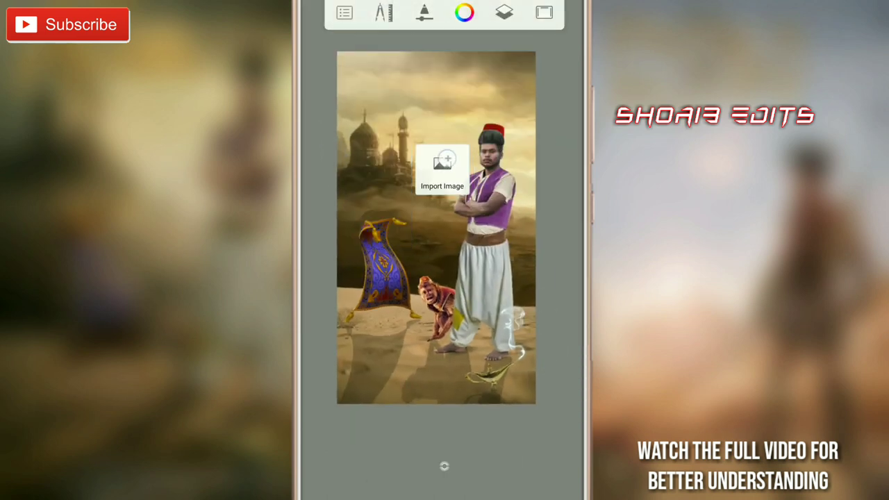
# Import the Aladdin title image from Aladdin Stock and place it slightly smaller at the top
pyautogui.click(440, 175)
pyautogui.scroll(-3, 403, 277)
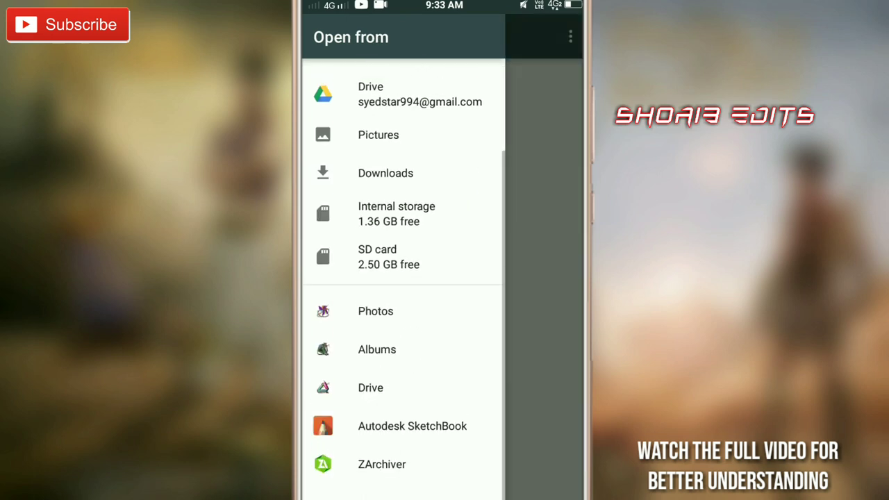
pyautogui.click(376, 369)
pyautogui.scroll(-5, 445, 277)
pyautogui.scroll(-5, 445, 277)
pyautogui.click(456, 264)
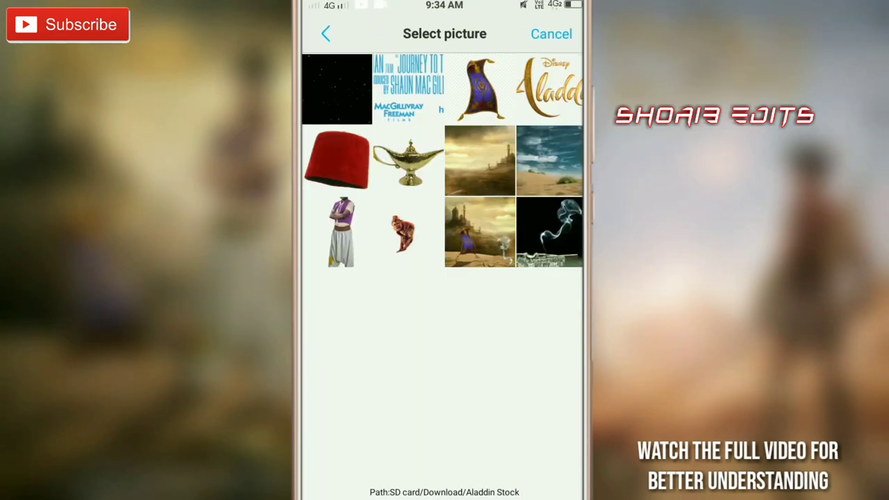
pyautogui.click(549, 89)
pyautogui.moveTo(430, 208); pyautogui.dragTo(423, 83)
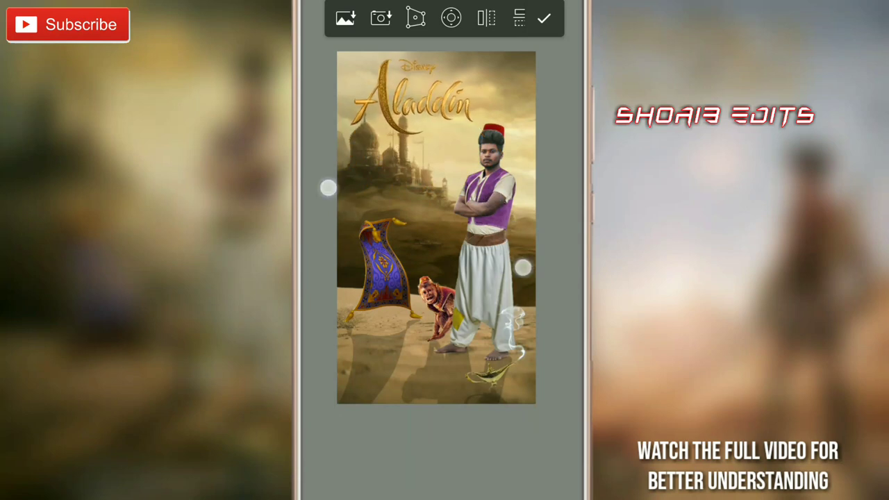
pyautogui.moveTo(328, 188); pyautogui.dragTo(337, 202)
pyautogui.click(544, 19)
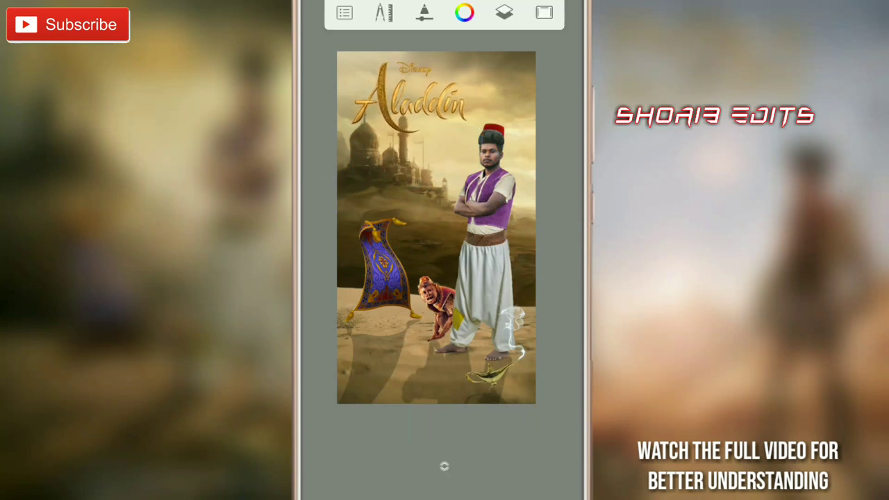
# Import the film-credits image and fit it along the poster's bottom edge
pyautogui.click(383, 13)
pyautogui.click(442, 170)
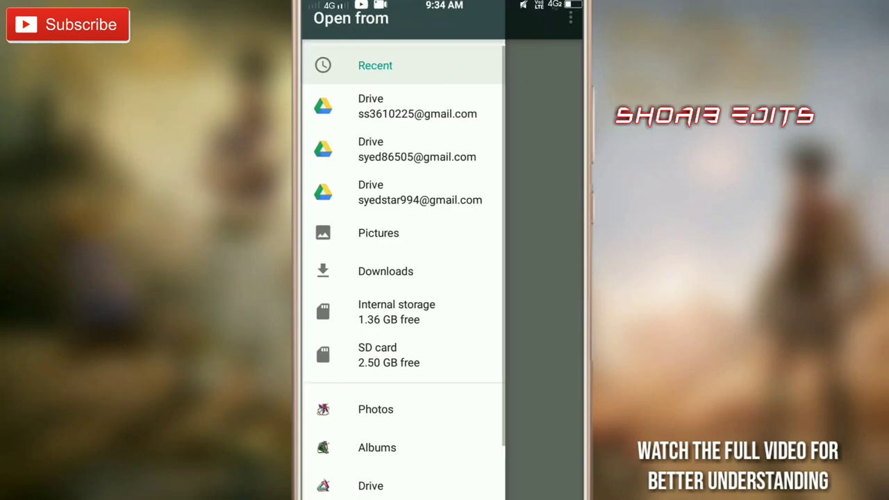
pyautogui.click(368, 466)
pyautogui.scroll(-5, 510, 243)
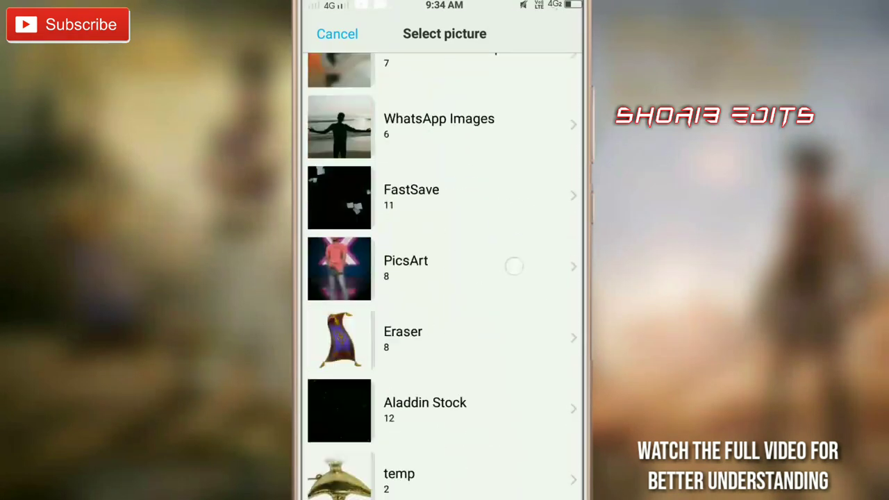
pyautogui.click(444, 401)
pyautogui.click(408, 163)
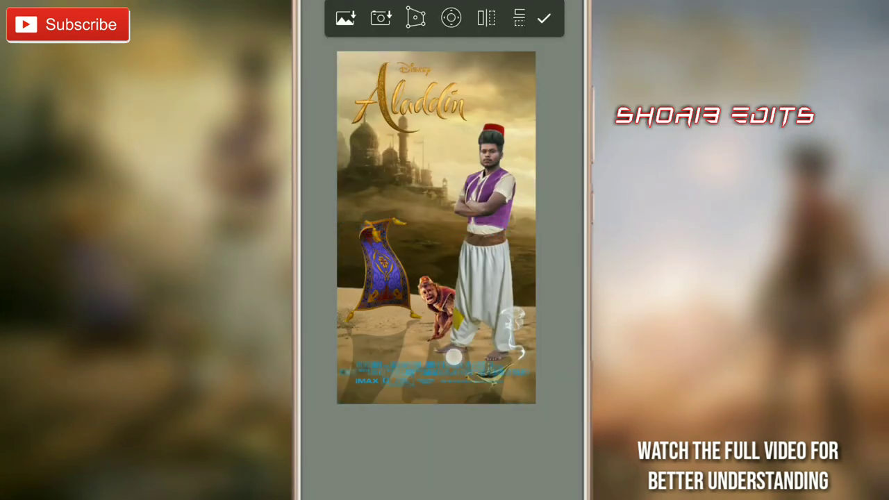
pyautogui.moveTo(516, 421); pyautogui.dragTo(542, 406)
pyautogui.click(543, 19)
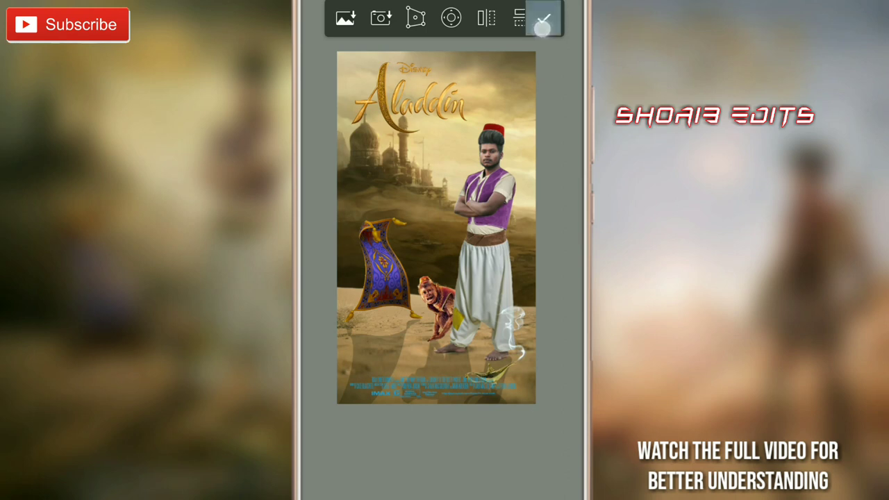
# Set the credits layer's blend mode to Luminosity
pyautogui.click(555, 229)
pyautogui.click(445, 298)
pyautogui.moveTo(490, 194); pyautogui.dragTo(490, 29)
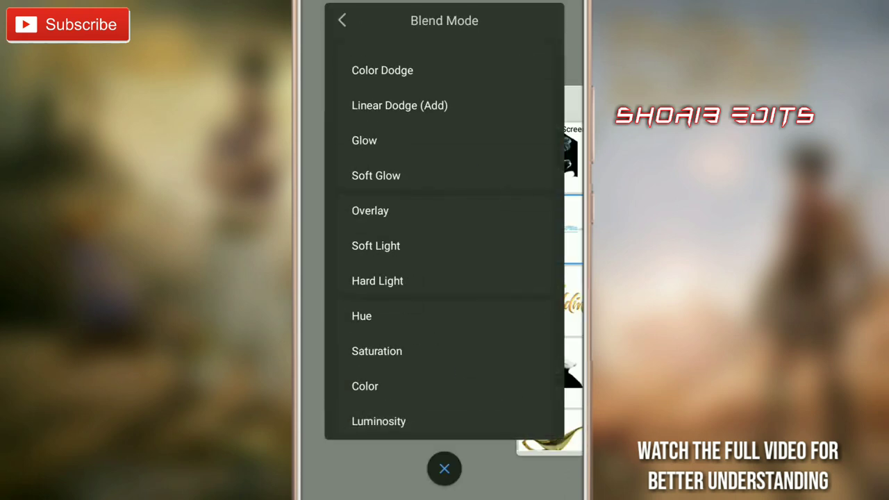
pyautogui.click(428, 428)
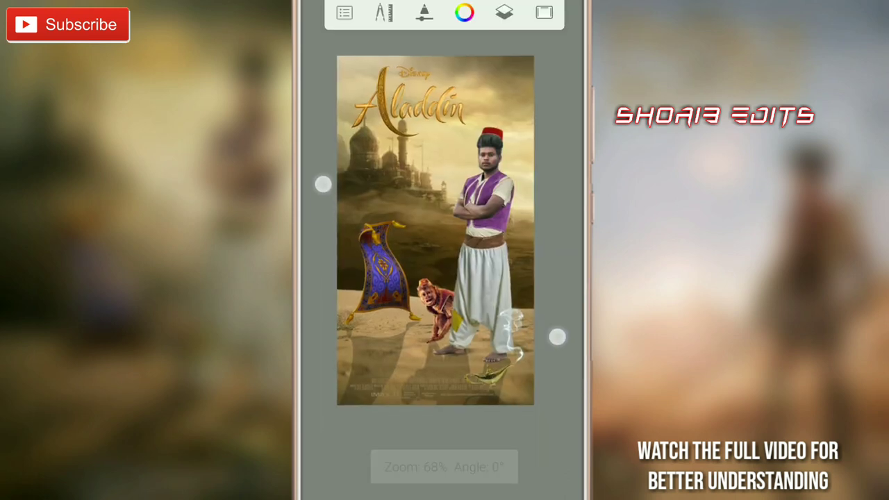
# Import the black dust-particle image, rotated -90° and scaled to fill the poster
pyautogui.click(384, 12)
pyautogui.click(442, 170)
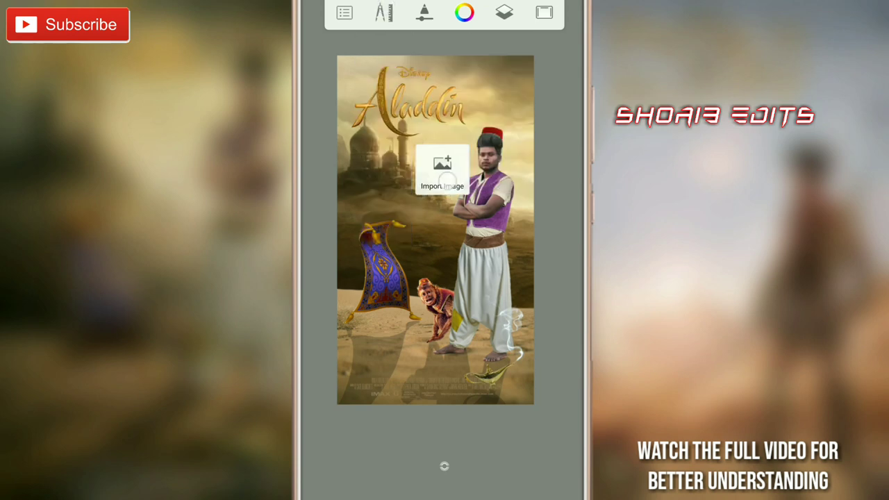
pyautogui.click(346, 18)
pyautogui.moveTo(452, 455); pyautogui.dragTo(452, 352)
pyautogui.click(452, 369)
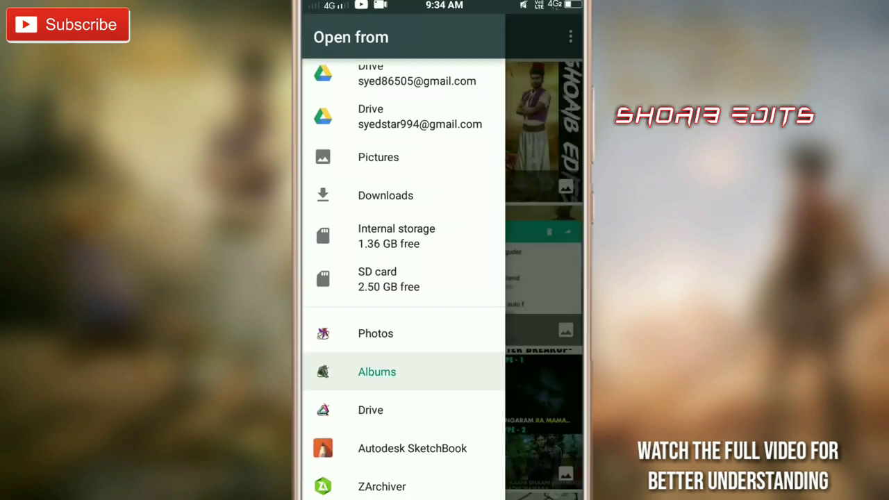
pyautogui.moveTo(533, 143); pyautogui.dragTo(518, 210)
pyautogui.click(427, 341)
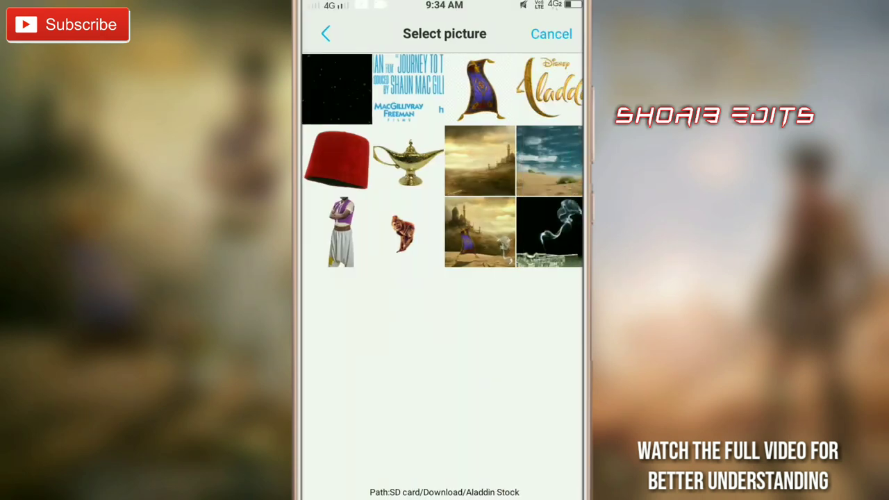
pyautogui.click(546, 88)
pyautogui.moveTo(342, 231); pyautogui.dragTo(348, 146)
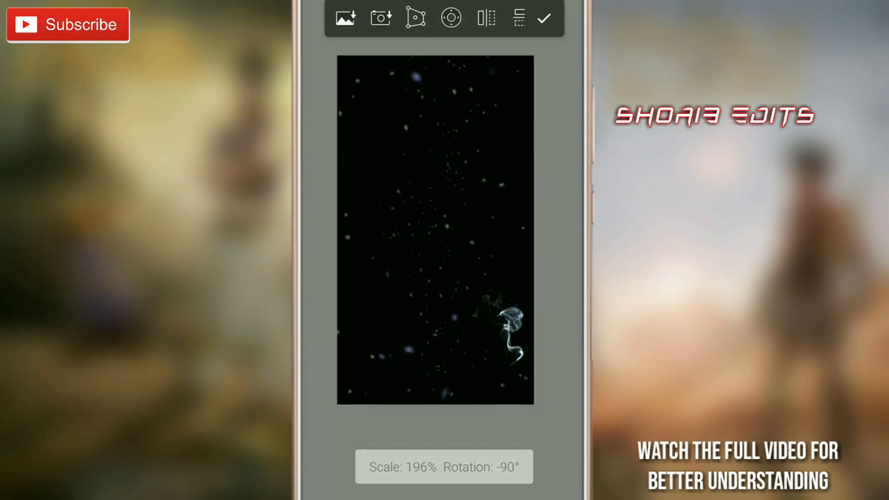
pyautogui.click(543, 19)
# Move the particles layer above the smoke layer and blend it in Screen mode
pyautogui.click(504, 12)
pyautogui.moveTo(552, 229); pyautogui.dragTo(552, 156)
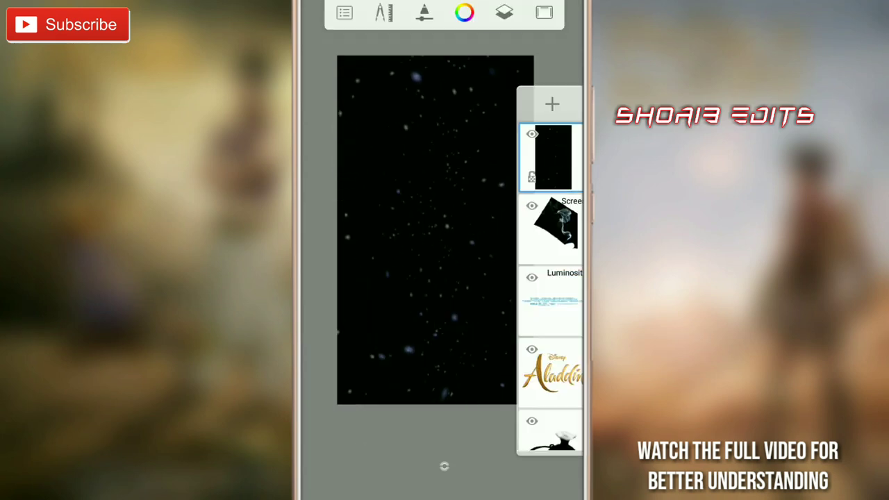
pyautogui.click(552, 156)
pyautogui.click(536, 299)
pyautogui.click(368, 266)
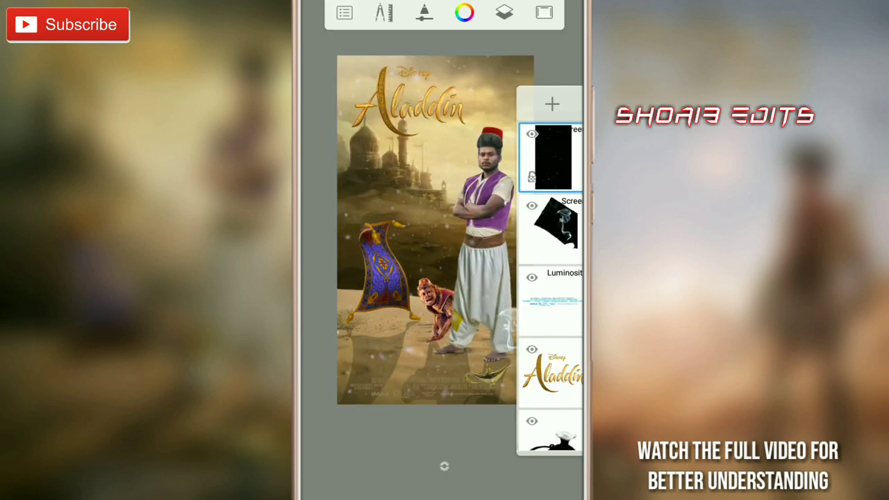
pyautogui.click(504, 13)
pyautogui.click(464, 312)
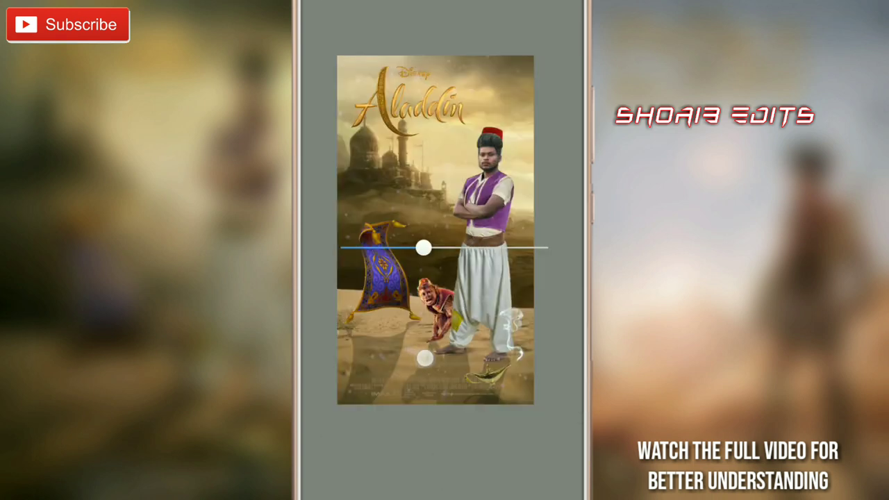
pyautogui.click(443, 468)
pyautogui.scroll(-2, 442, 222)
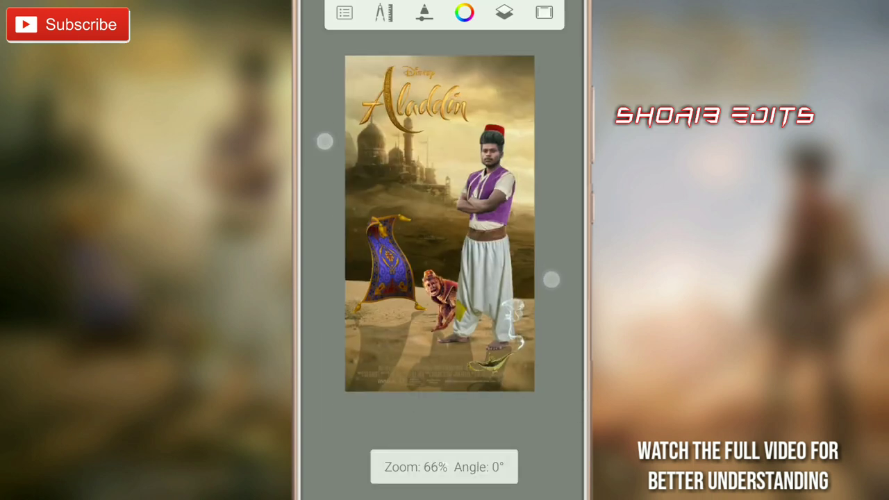
pyautogui.click(504, 13)
# Add a new empty layer on top of the layer stack
pyautogui.click(552, 104)
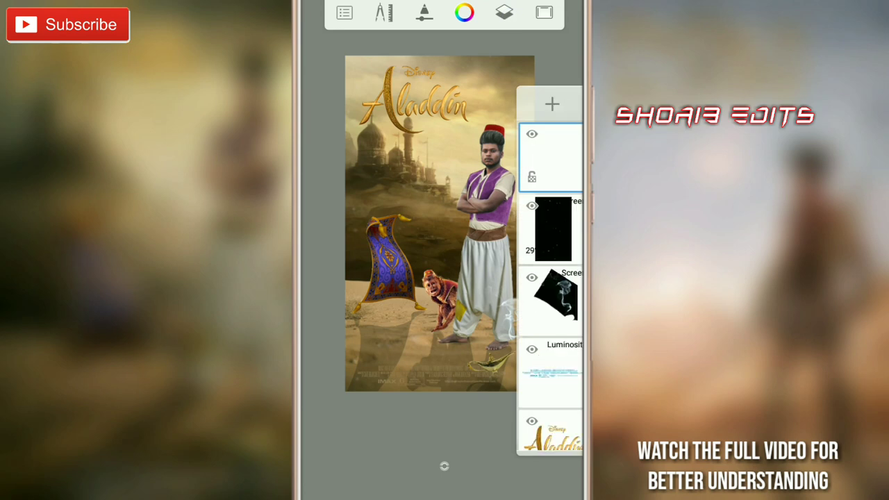
pyautogui.click(444, 466)
pyautogui.click(444, 466)
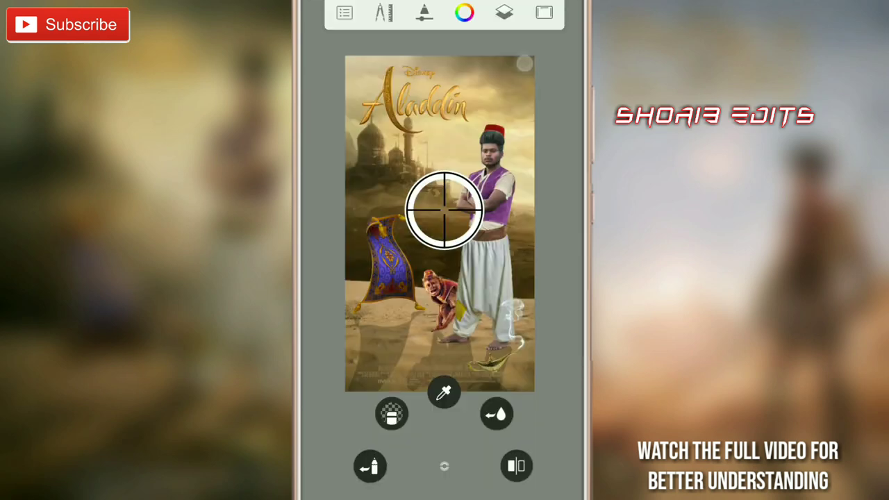
pyautogui.scroll(5, 444, 204)
pyautogui.scroll(-5, 357, 135)
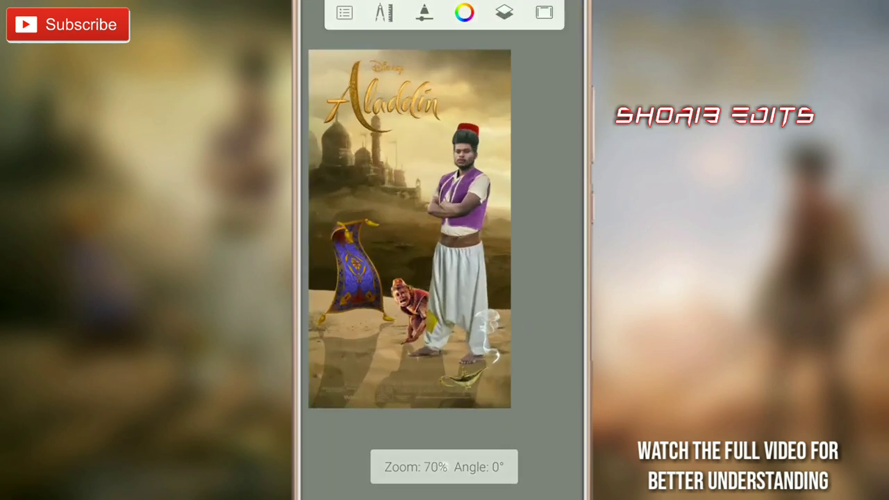
# Select the Hard Airbrush brush at 72% opacity
pyautogui.click(445, 466)
pyautogui.click(321, 16)
pyautogui.scroll(-3, 529, 242)
pyautogui.scroll(-5, 529, 242)
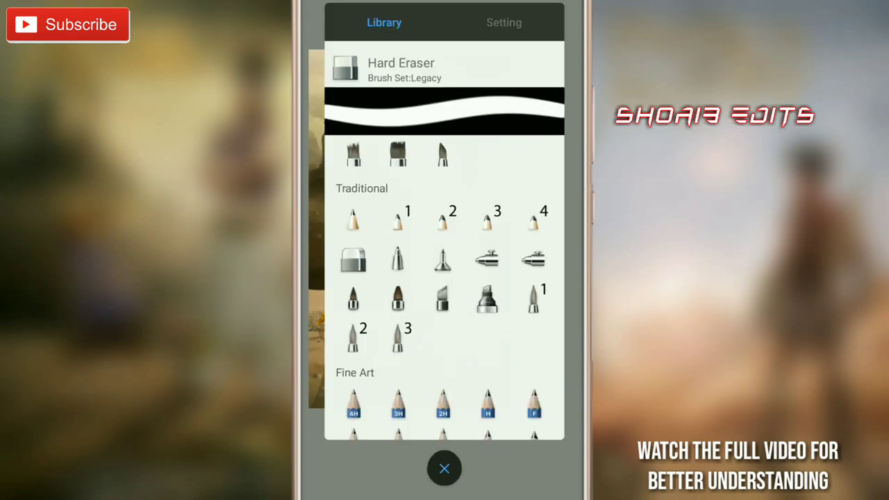
pyautogui.click(533, 259)
pyautogui.click(444, 468)
pyautogui.scroll(3, 445, 208)
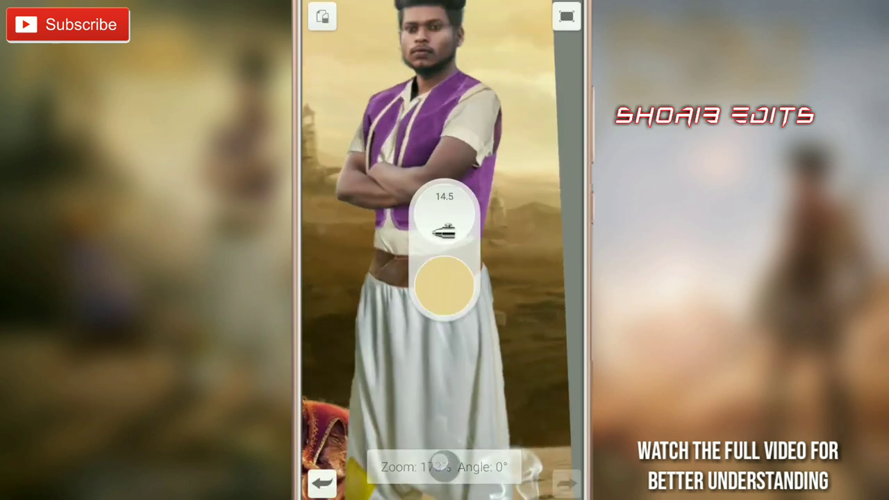
pyautogui.moveTo(444, 236); pyautogui.dragTo(445, 211)
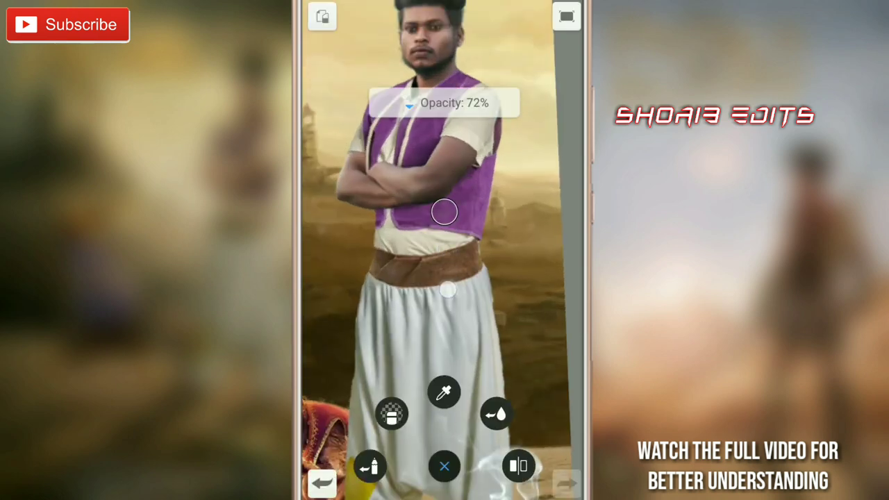
# Airbrush pale touches along Aladdin's shirt and waist, the monkey and the carpet edges
pyautogui.scroll(5, 420, 249)
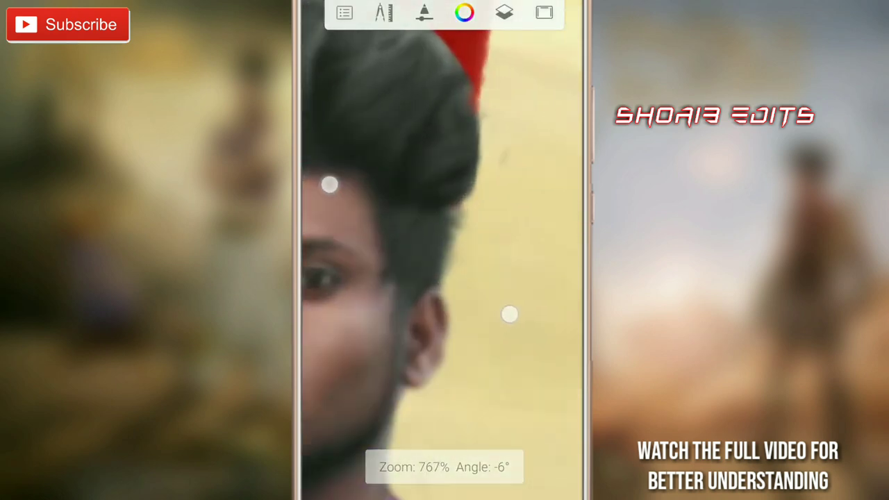
pyautogui.scroll(3, 417, 276)
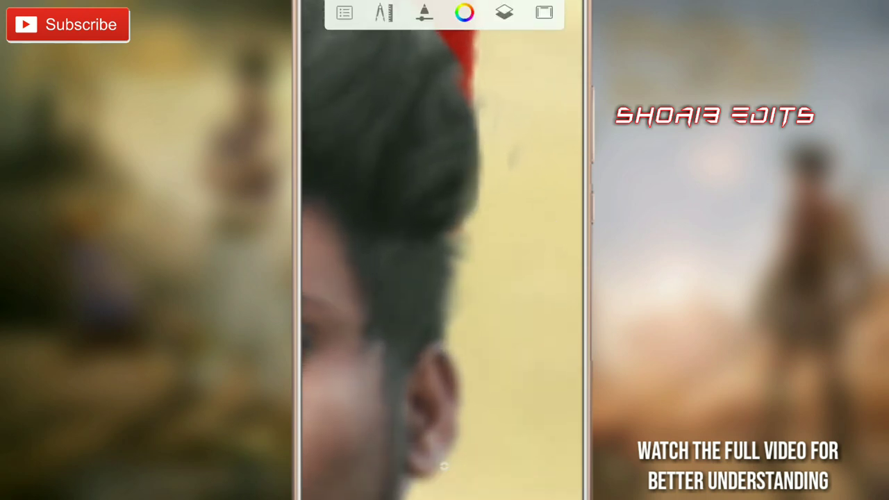
pyautogui.moveTo(479, 324); pyautogui.dragTo(498, 244)
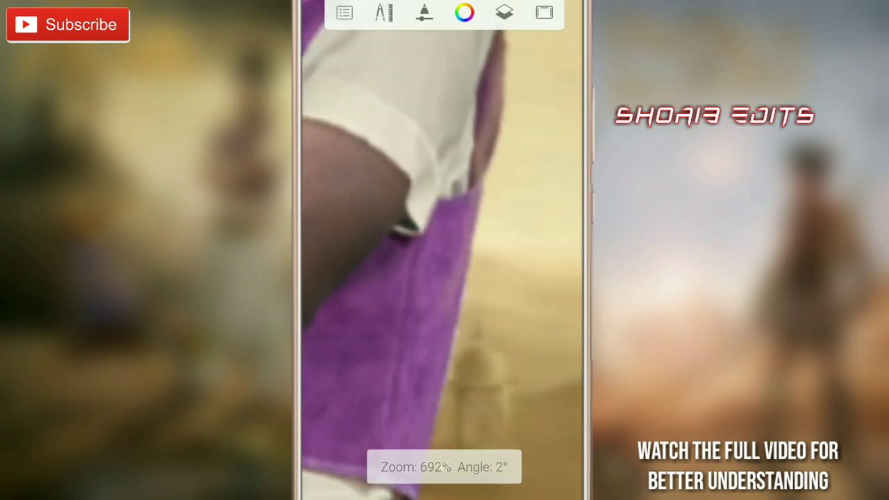
pyautogui.moveTo(436, 486)
pyautogui.mouseDown()
pyautogui.moveTo(436, 413)
pyautogui.moveTo(361, 204)
pyautogui.mouseUp()
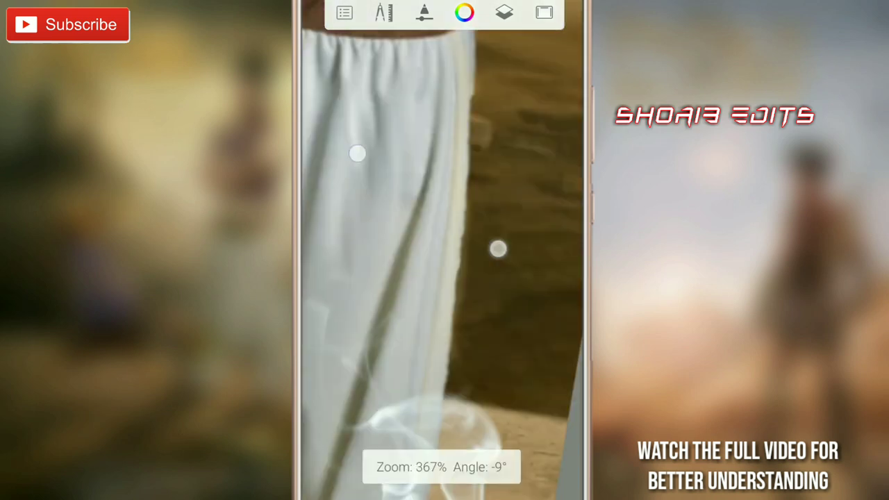
pyautogui.moveTo(444, 278); pyautogui.dragTo(520, 343)
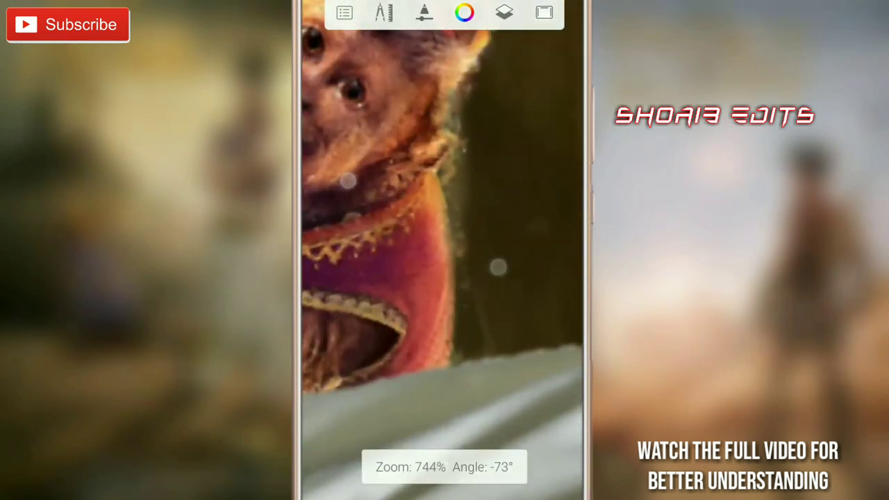
pyautogui.moveTo(500, 263); pyautogui.dragTo(444, 208)
pyautogui.moveTo(536, 353); pyautogui.dragTo(353, 254)
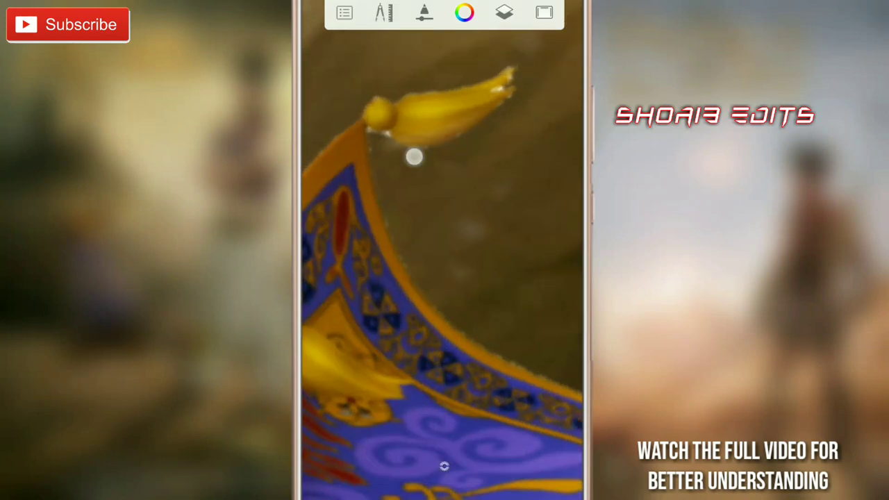
pyautogui.moveTo(414, 155)
pyautogui.mouseDown()
pyautogui.moveTo(405, 237)
pyautogui.moveTo(337, 258)
pyautogui.moveTo(498, 250)
pyautogui.moveTo(454, 298)
pyautogui.moveTo(444, 208)
pyautogui.moveTo(444, 249)
pyautogui.mouseUp()
pyautogui.click(504, 13)
# Set the top layer's opacity to 58
pyautogui.click(549, 104)
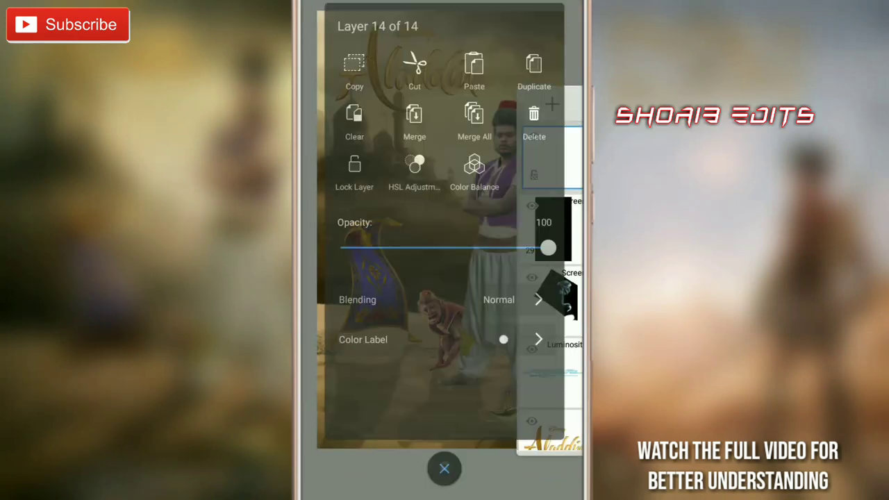
pyautogui.click(361, 220)
pyautogui.moveTo(456, 312); pyautogui.dragTo(450, 312)
pyautogui.moveTo(457, 259); pyautogui.dragTo(464, 259)
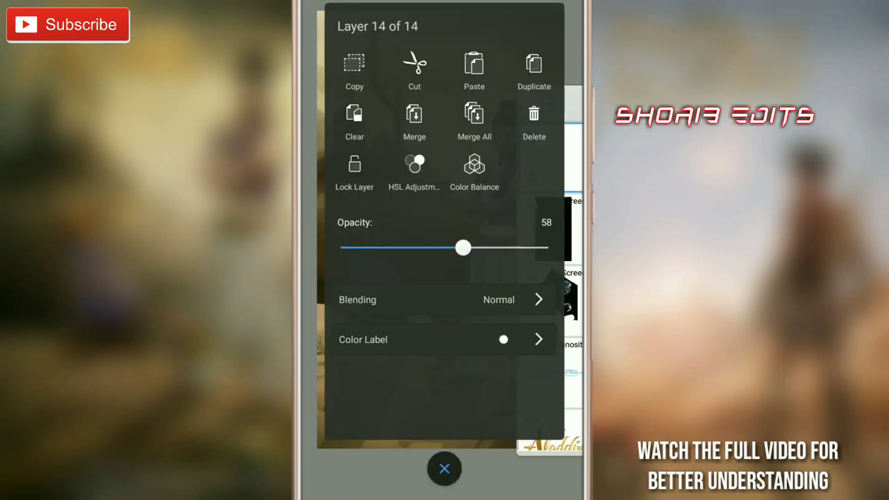
pyautogui.click(444, 468)
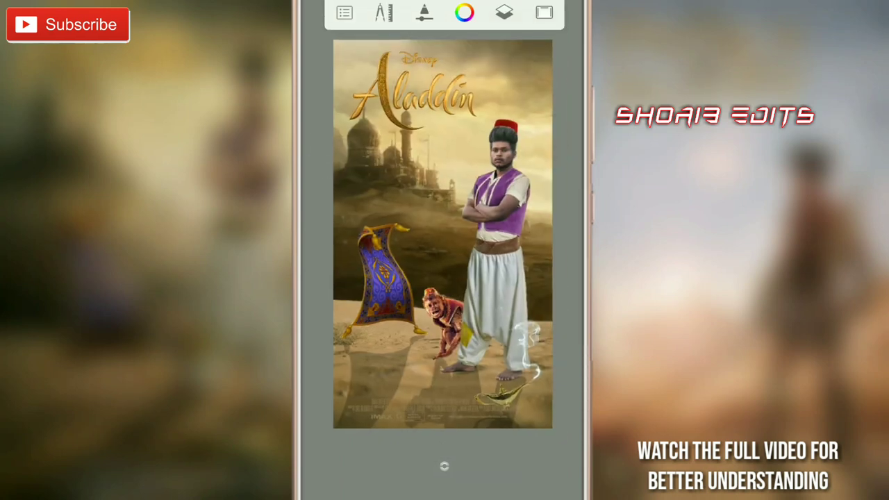
# Share the finished Aladdin poster to Lightroom CC through the Share sheet's Add to Lr
pyautogui.click(344, 12)
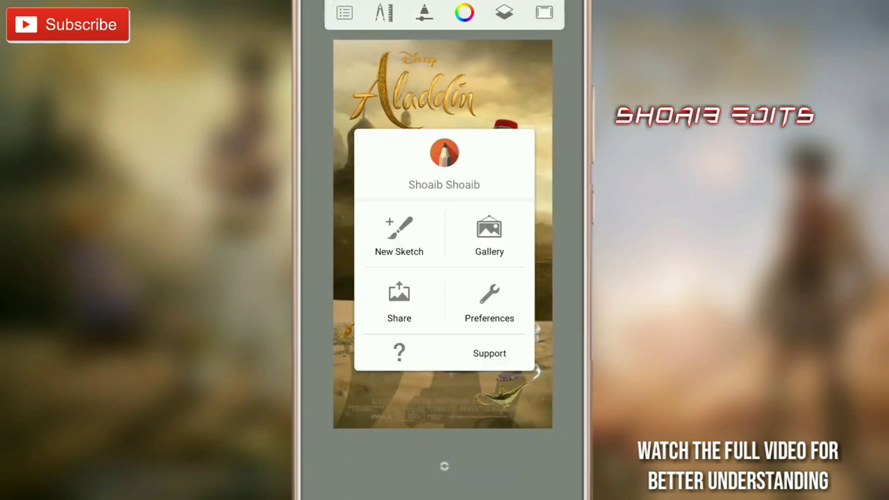
pyautogui.click(399, 300)
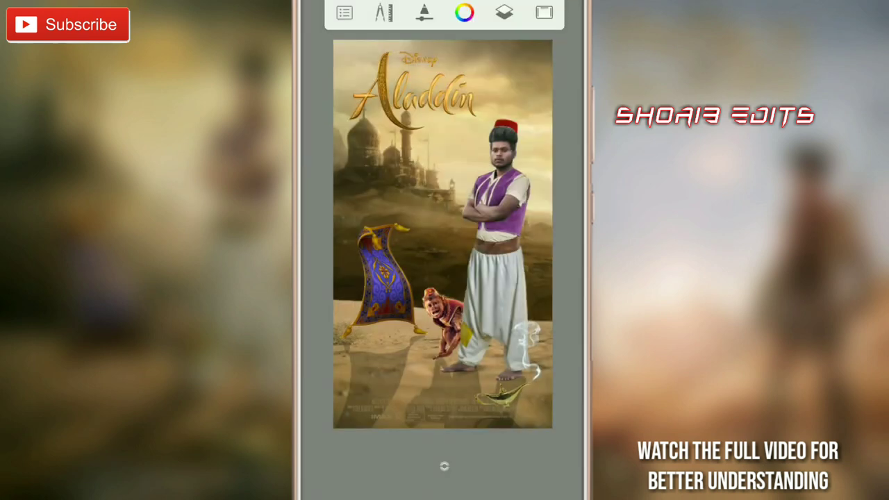
pyautogui.scroll(-5, 492, 292)
pyautogui.scroll(-2, 492, 292)
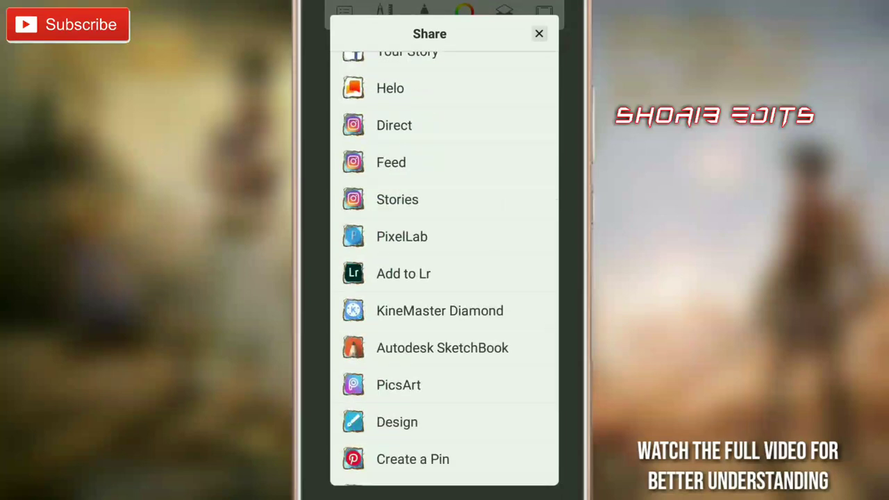
pyautogui.press('Escape')
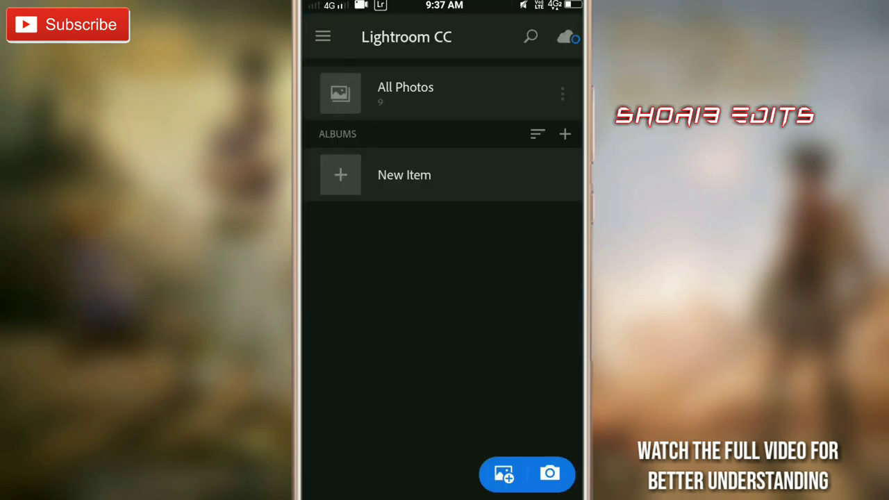
# Open the Aladdin poster from All Photos and apply the Artistic 05 profile at about 64
pyautogui.click(405, 92)
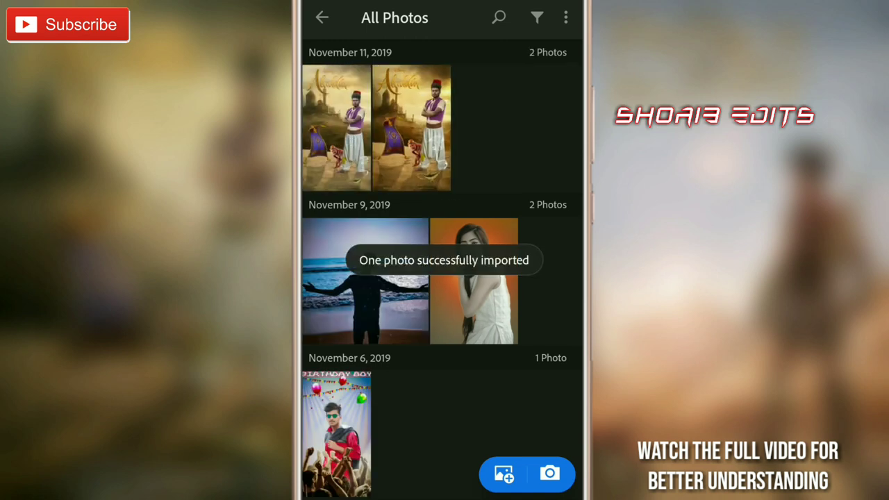
pyautogui.click(411, 129)
pyautogui.click(469, 488)
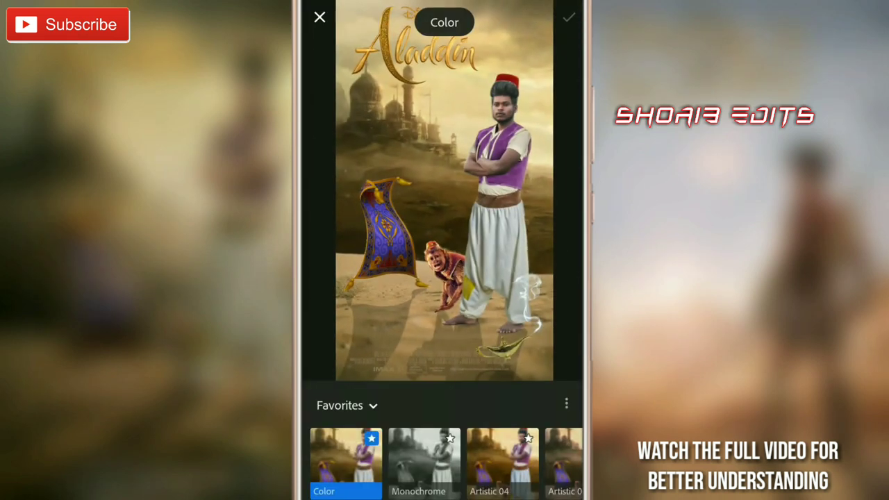
pyautogui.hscroll(3, 443, 464)
pyautogui.hscroll(3, 443, 464)
pyautogui.hscroll(3, 442, 464)
pyautogui.hscroll(3, 442, 463)
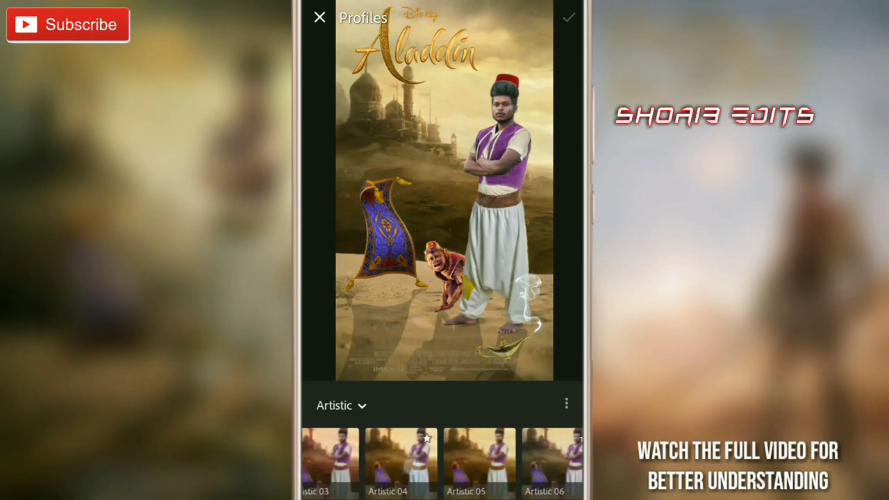
pyautogui.click(474, 462)
pyautogui.moveTo(445, 356); pyautogui.dragTo(388, 367)
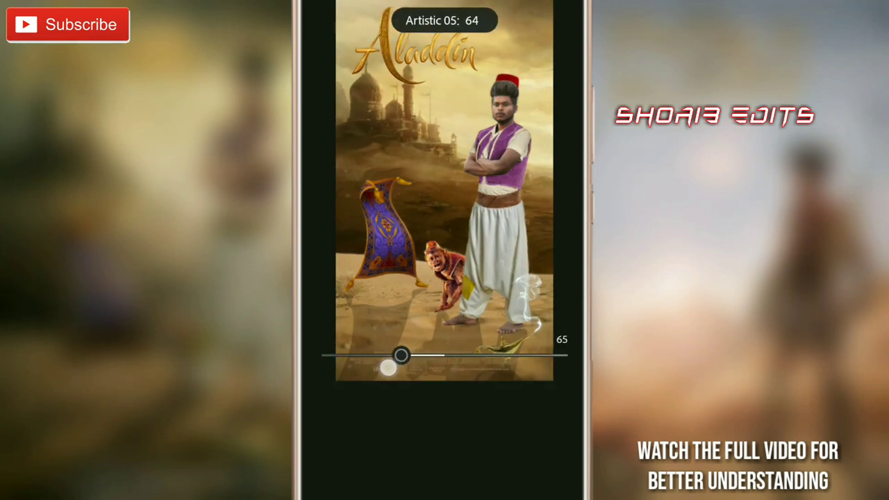
pyautogui.click(568, 21)
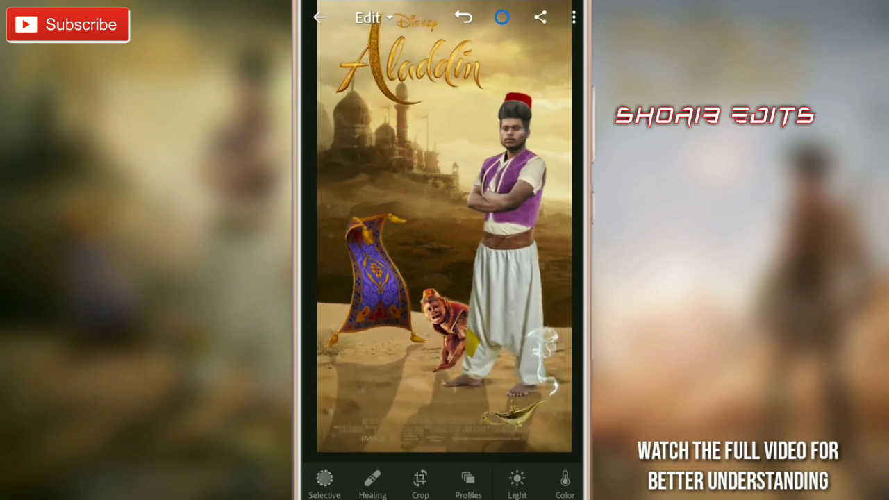
# Raise the reds' saturation and luminance slightly in Color Mix
pyautogui.click(564, 485)
pyautogui.click(538, 303)
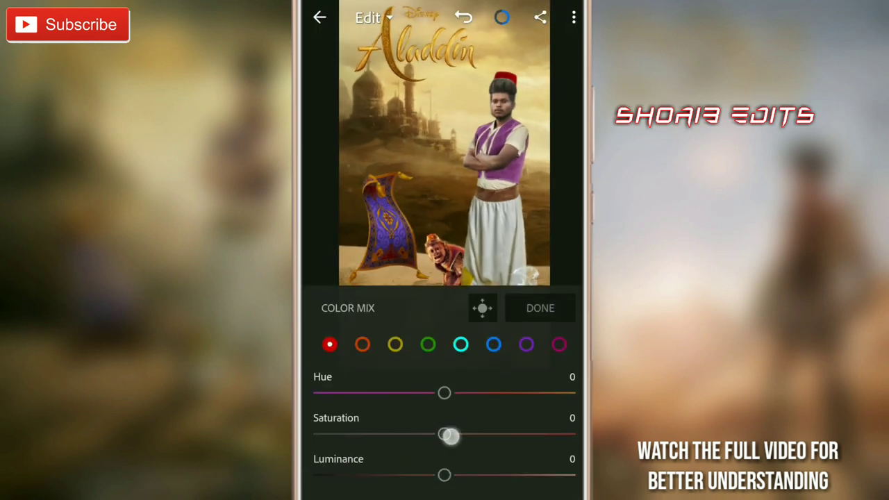
pyautogui.moveTo(445, 434); pyautogui.dragTo(455, 434)
pyautogui.moveTo(444, 475); pyautogui.dragTo(455, 477)
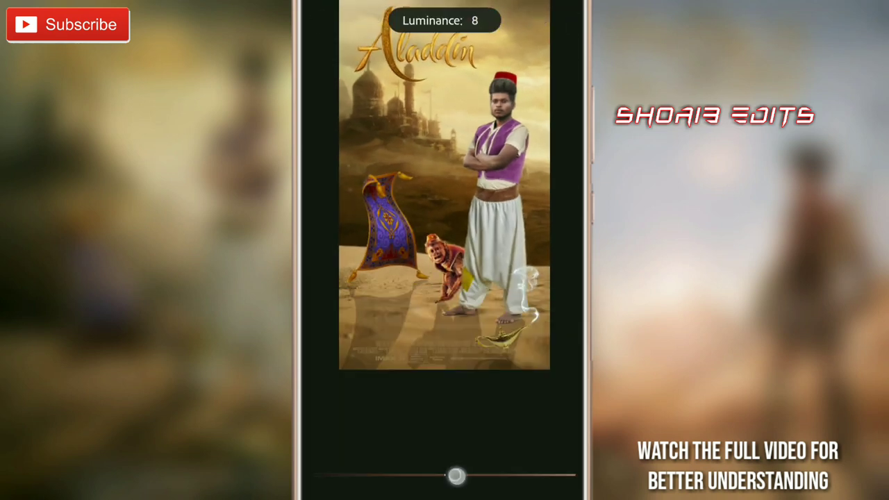
# Set orange to saturation -8, luminance +7 and yellow to saturation -12, luminance +12
pyautogui.click(362, 345)
pyautogui.moveTo(445, 434); pyautogui.dragTo(434, 434)
pyautogui.moveTo(444, 475); pyautogui.dragTo(453, 475)
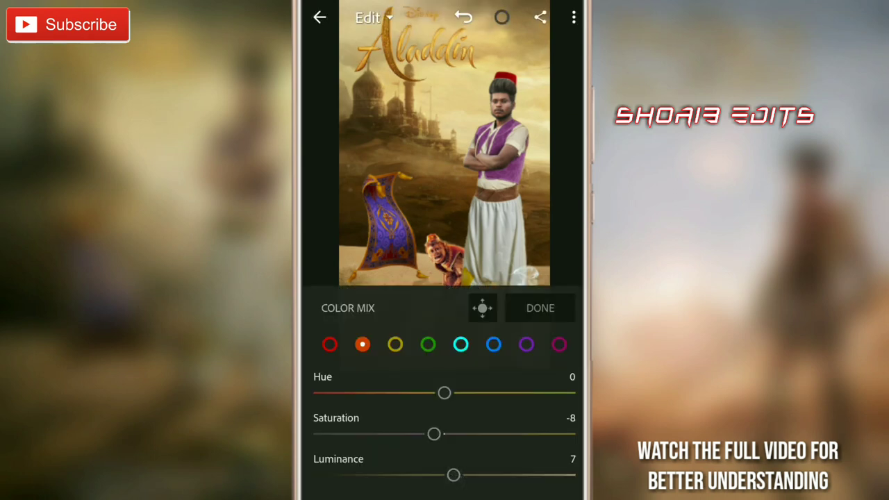
pyautogui.moveTo(444, 434); pyautogui.dragTo(428, 434)
pyautogui.click(428, 345)
pyautogui.moveTo(444, 475); pyautogui.dragTo(460, 474)
# Slightly desaturate and brighten the purples and magentas, then finish the Color Mix
pyautogui.click(493, 345)
pyautogui.moveTo(444, 434); pyautogui.dragTo(436, 434)
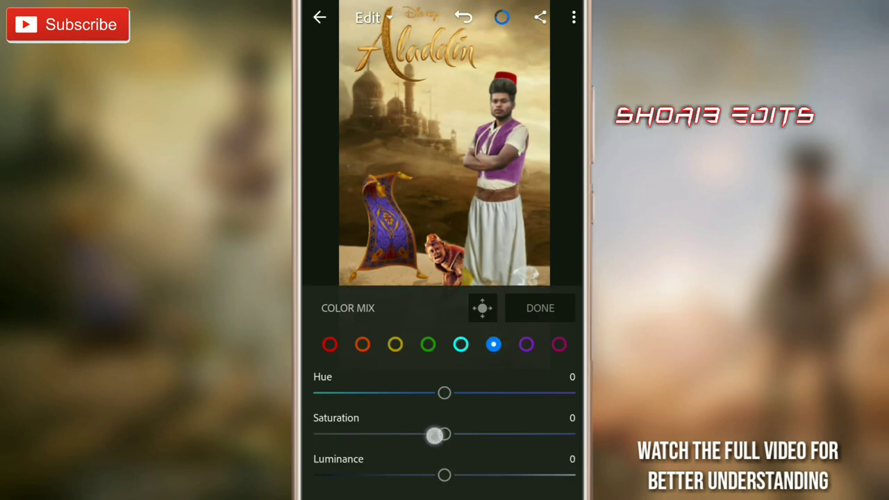
pyautogui.moveTo(444, 475); pyautogui.dragTo(456, 475)
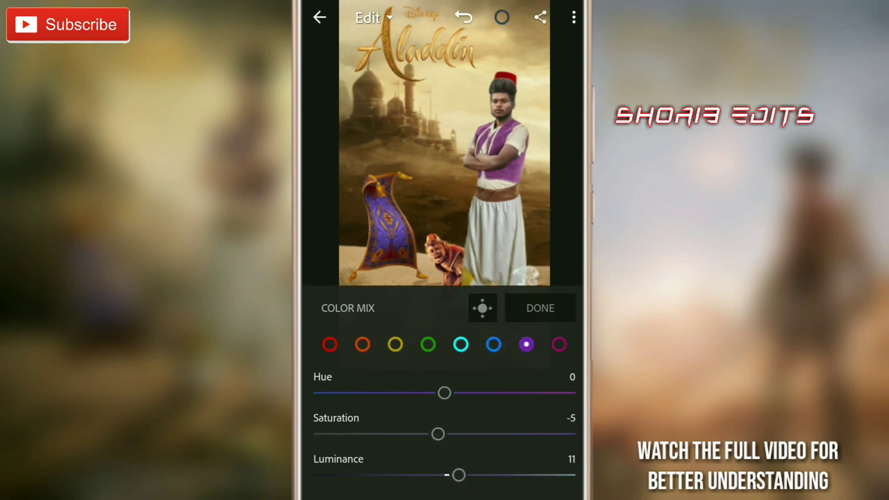
pyautogui.click(541, 307)
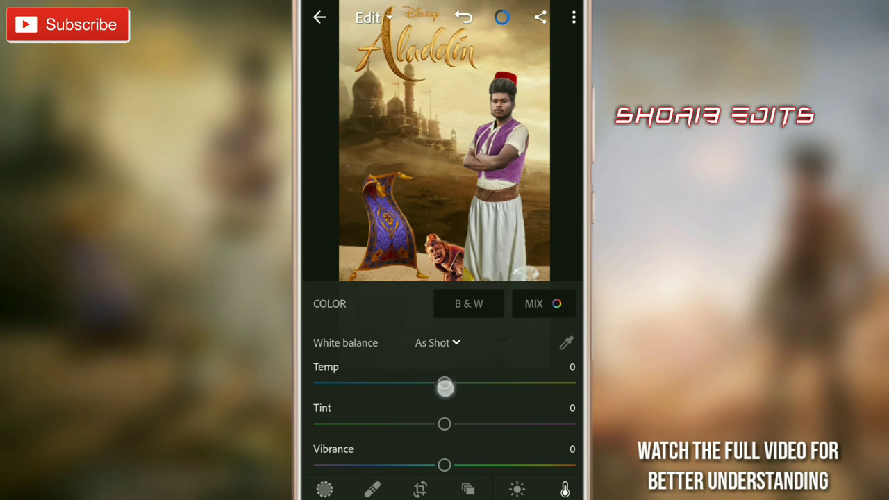
# Set Temp 7, Saturation 7, Vibrance -8 and Tint 7 to warm the poster
pyautogui.moveTo(444, 386); pyautogui.dragTo(453, 383)
pyautogui.scroll(-2, 507, 421)
pyautogui.moveTo(445, 437); pyautogui.dragTo(453, 438)
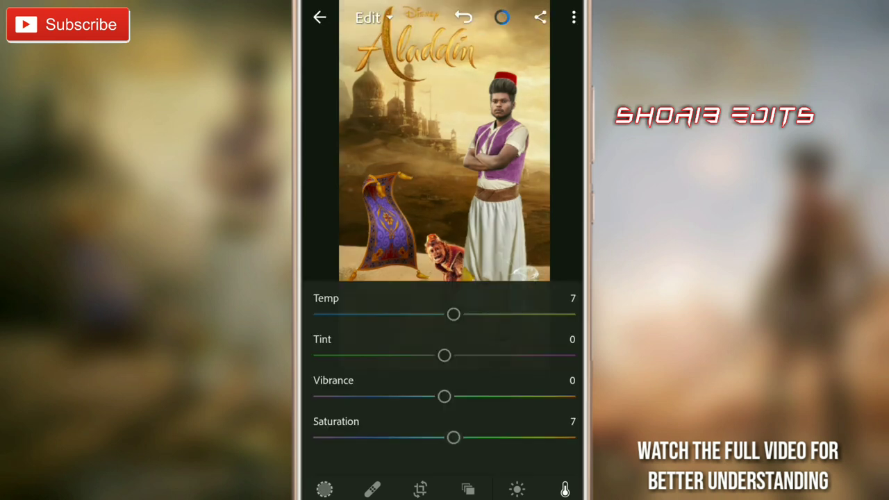
pyautogui.moveTo(444, 395); pyautogui.dragTo(433, 395)
pyautogui.moveTo(460, 357); pyautogui.dragTo(454, 355)
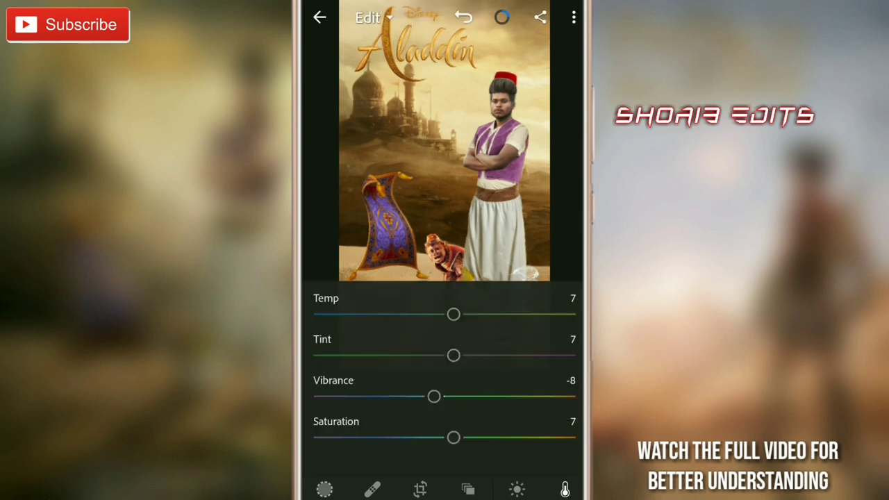
pyautogui.click(516, 490)
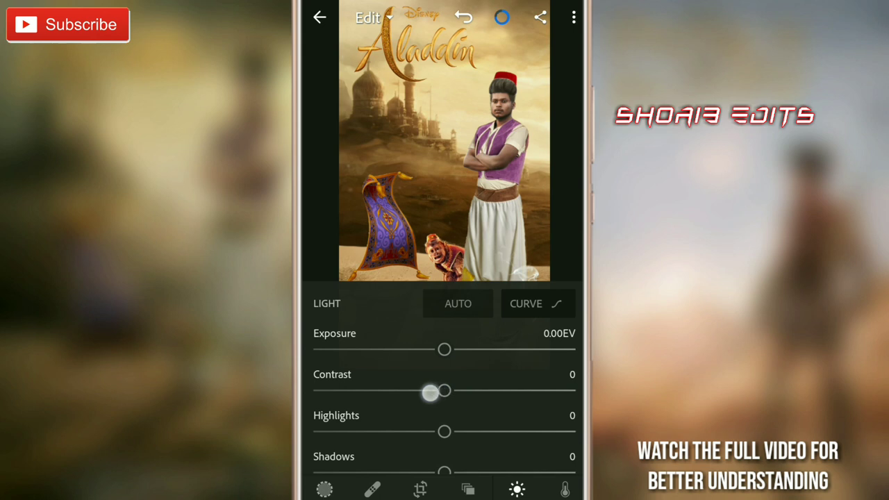
# Set Contrast -4, Highlights 8, Shadows -6 and Blacks 10 in the Light panel
pyautogui.moveTo(444, 393)
pyautogui.mouseDown()
pyautogui.moveTo(433, 392)
pyautogui.moveTo(457, 405)
pyautogui.mouseUp()
pyautogui.scroll(-1, 521, 400)
pyautogui.moveTo(518, 377); pyautogui.dragTo(507, 379)
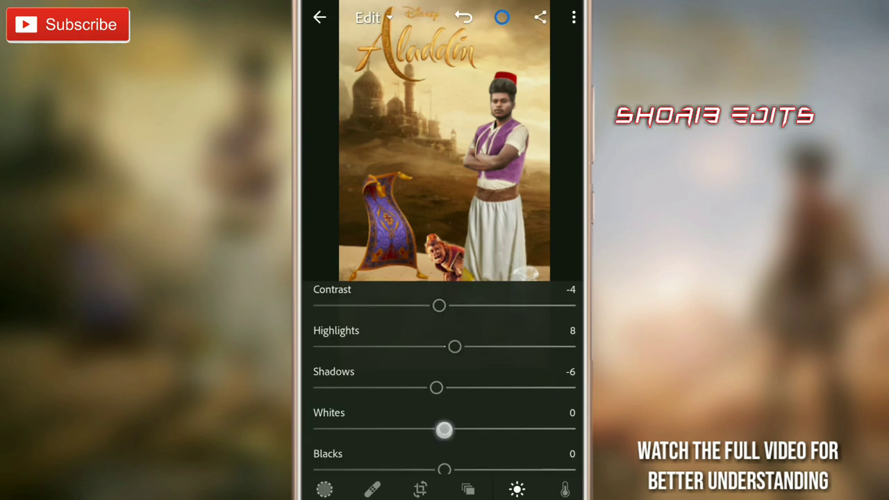
pyautogui.moveTo(444, 429)
pyautogui.mouseDown()
pyautogui.moveTo(433, 429)
pyautogui.moveTo(452, 437)
pyautogui.mouseUp()
pyautogui.scroll(-1, 444, 375)
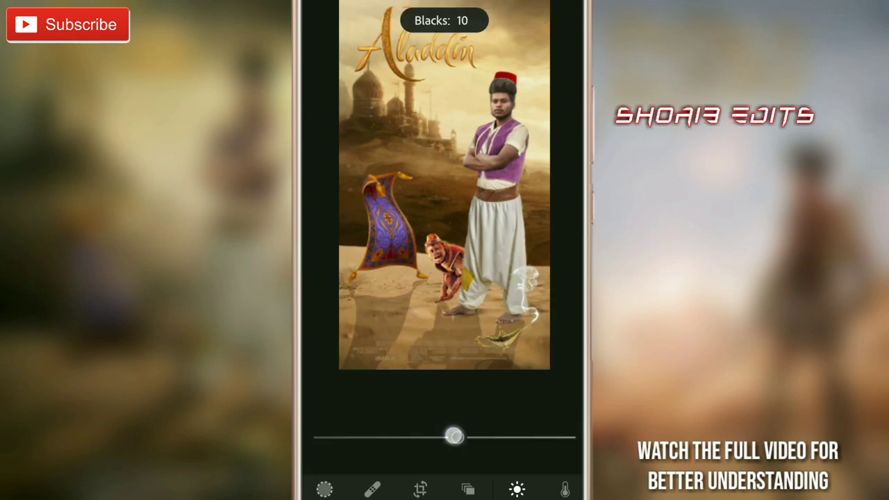
pyautogui.moveTo(528, 489); pyautogui.dragTo(413, 489)
pyautogui.click(498, 489)
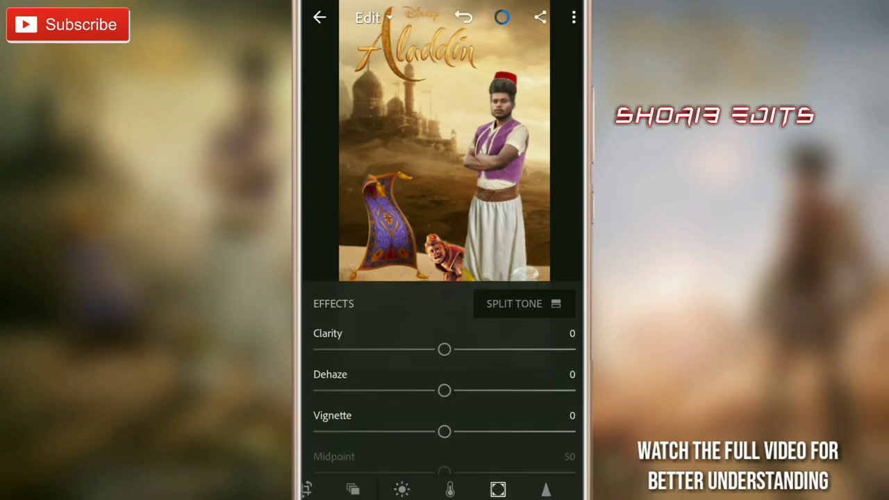
# Set Clarity 6, Dehaze 6, and a -15 vignette with midpoint 53 and feather 45
pyautogui.moveTo(446, 353); pyautogui.dragTo(452, 351)
pyautogui.moveTo(445, 390)
pyautogui.mouseDown()
pyautogui.moveTo(453, 391)
pyautogui.moveTo(443, 394)
pyautogui.mouseUp()
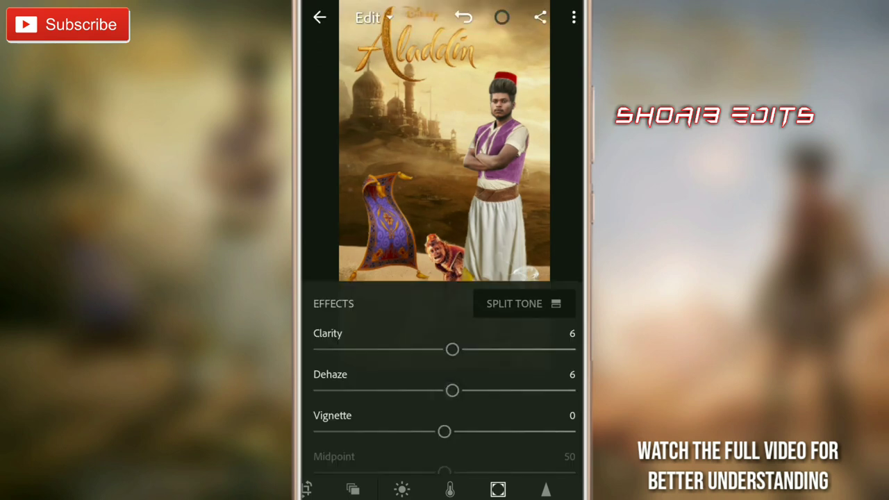
pyautogui.moveTo(442, 436); pyautogui.dragTo(421, 434)
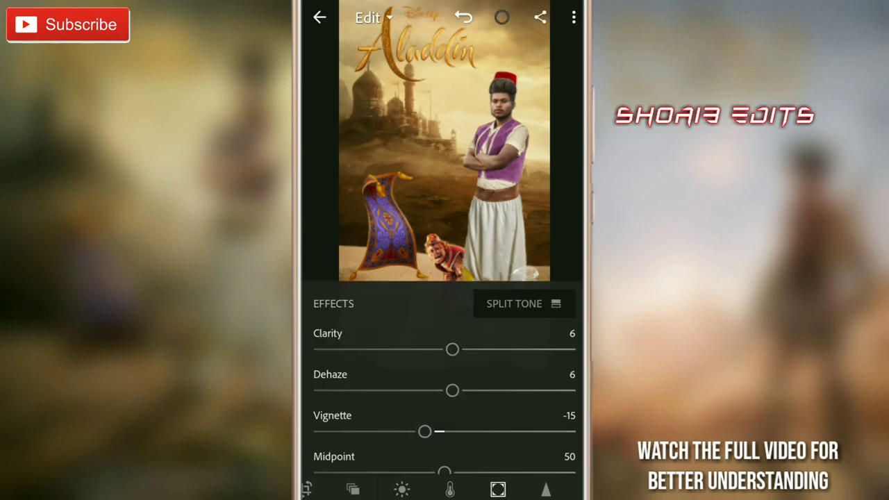
pyautogui.scroll(-2, 445, 389)
pyautogui.moveTo(445, 381); pyautogui.dragTo(452, 381)
pyautogui.scroll(-1, 445, 389)
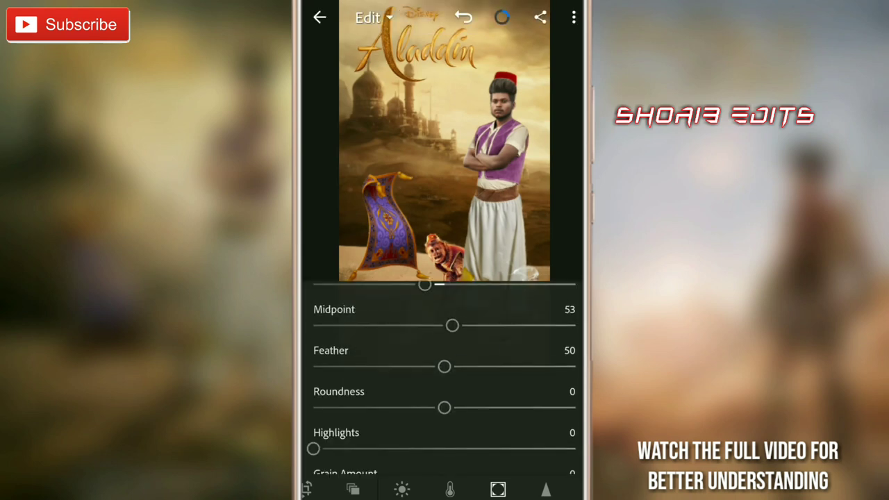
pyautogui.moveTo(442, 421); pyautogui.dragTo(436, 420)
pyautogui.moveTo(428, 371); pyautogui.dragTo(429, 372)
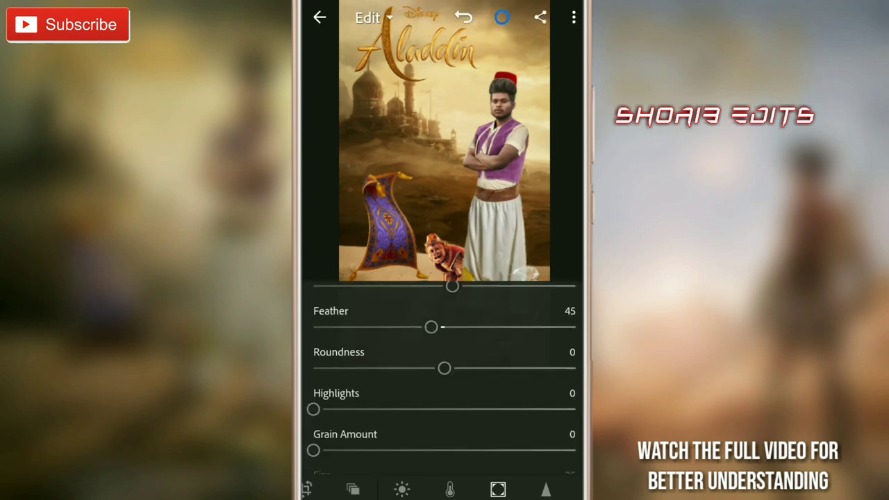
pyautogui.click(546, 489)
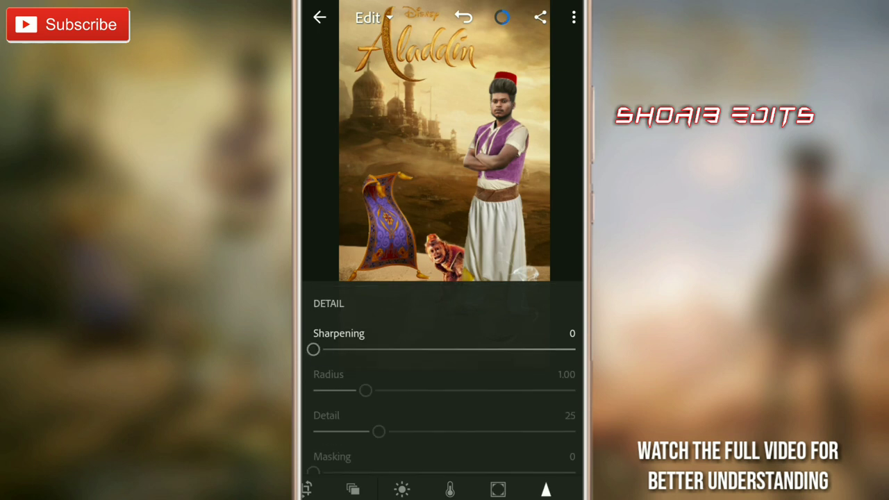
# Apply Sharpening 20, Noise Reduction 6 and Color Noise Reduction 4, then compare before/after
pyautogui.moveTo(352, 375); pyautogui.dragTo(352, 368)
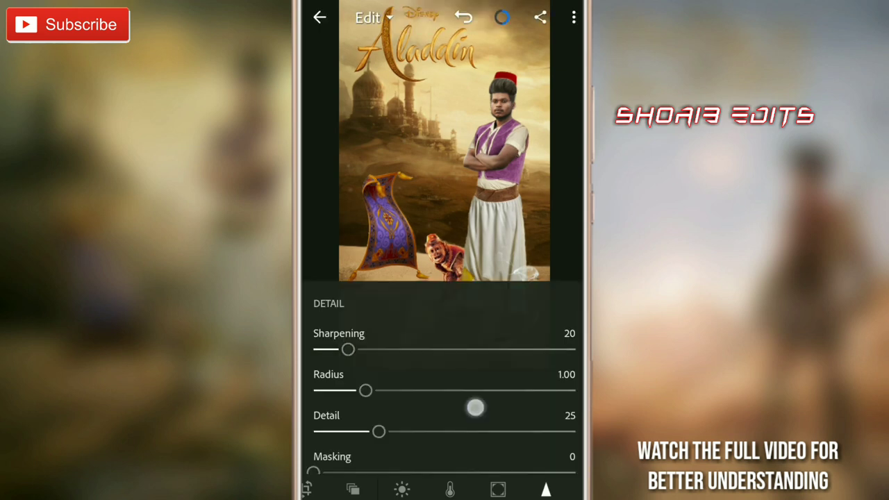
pyautogui.scroll(-3, 476, 407)
pyautogui.moveTo(314, 340); pyautogui.dragTo(327, 340)
pyautogui.moveTo(313, 381); pyautogui.dragTo(336, 393)
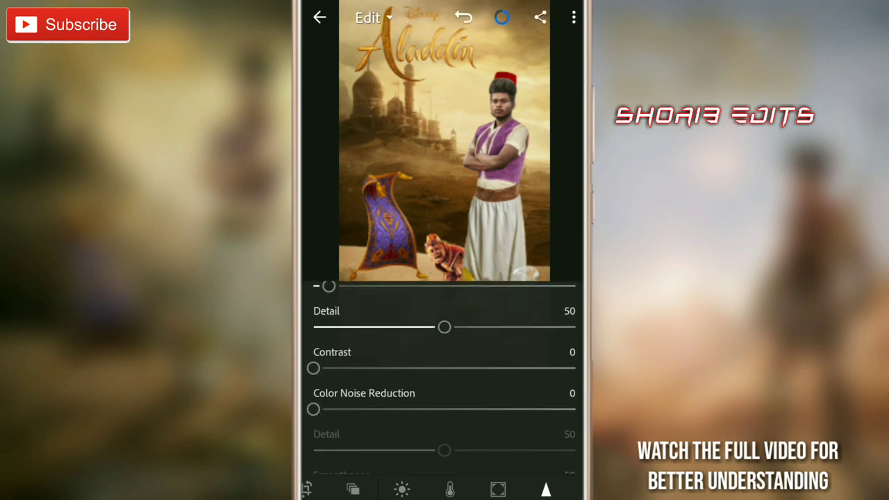
pyautogui.moveTo(326, 412); pyautogui.dragTo(323, 409)
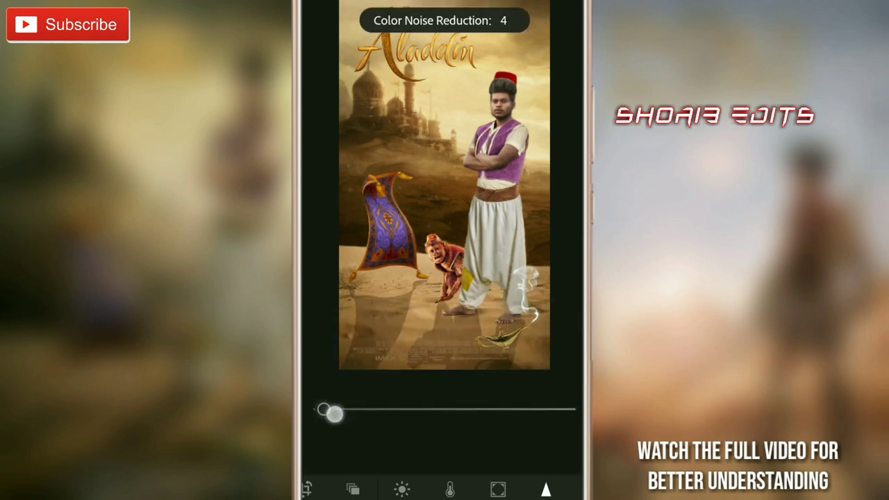
pyautogui.click(445, 174)
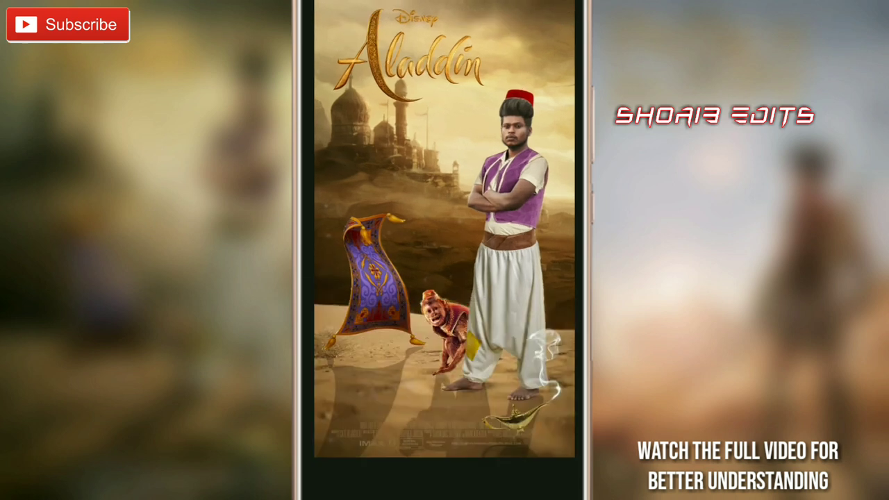
pyautogui.click(445, 208)
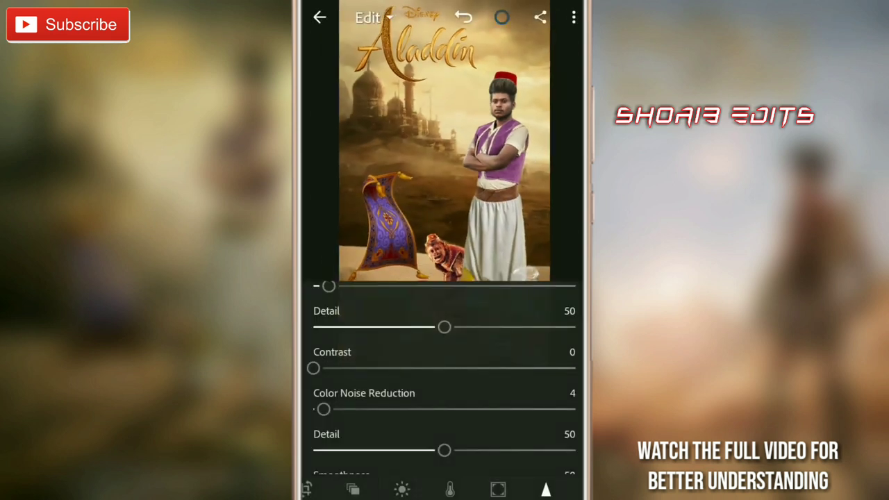
# Save the edited Aladdin poster to the device at Highest Available Quality
pyautogui.click(573, 17)
pyautogui.click(470, 335)
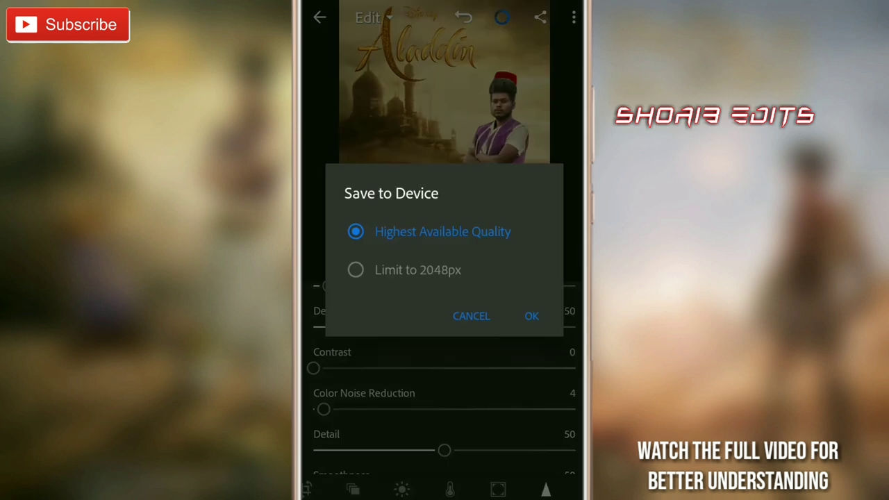
pyautogui.click(520, 314)
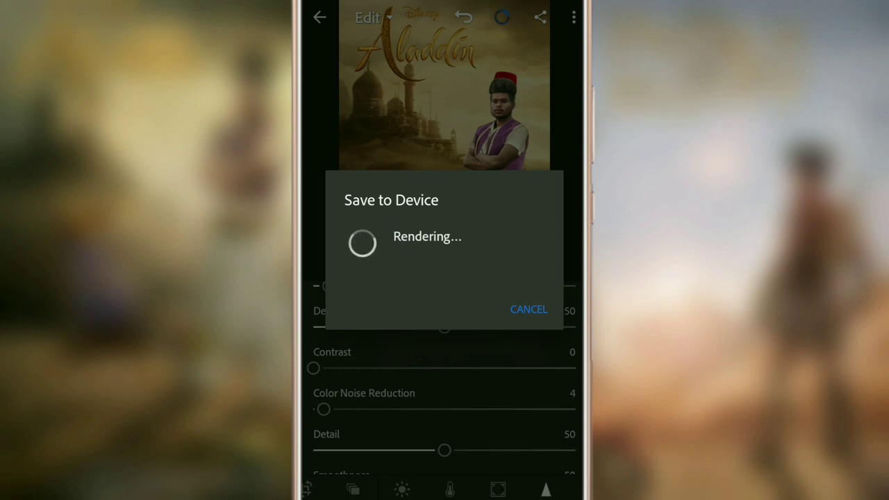